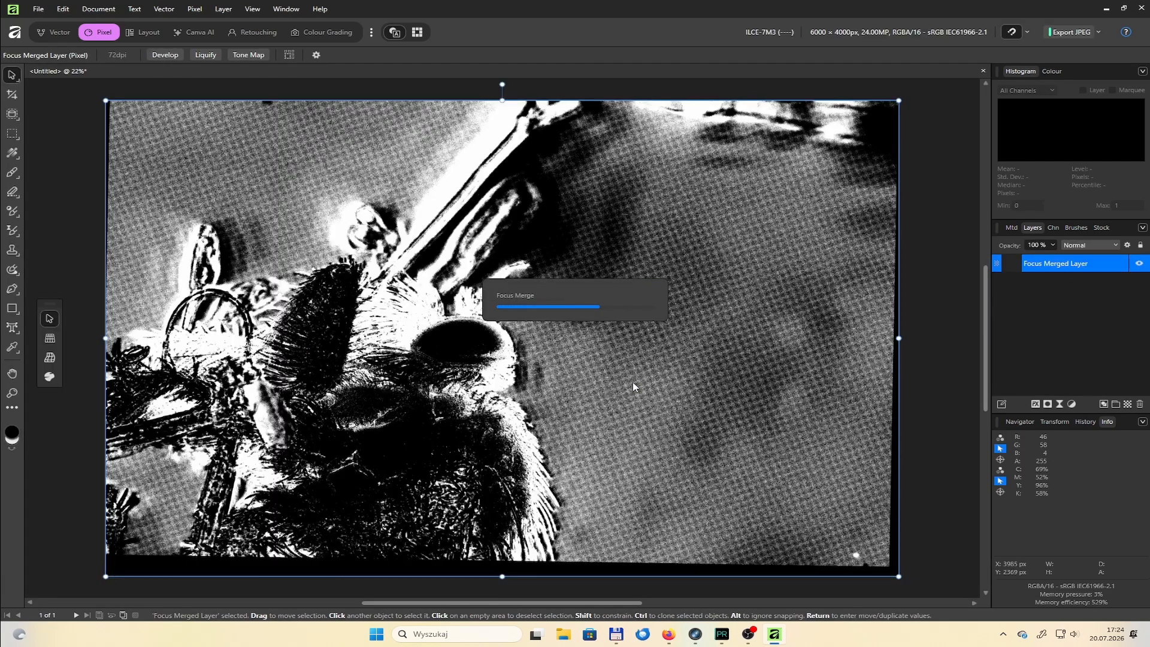
{"action": "scroll", "coordinate": [414, 241], "scroll_direction": "up", "scroll_amount": 4}
{"action": "scroll", "coordinate": [392, 263], "scroll_direction": "down", "scroll_amount": 5}
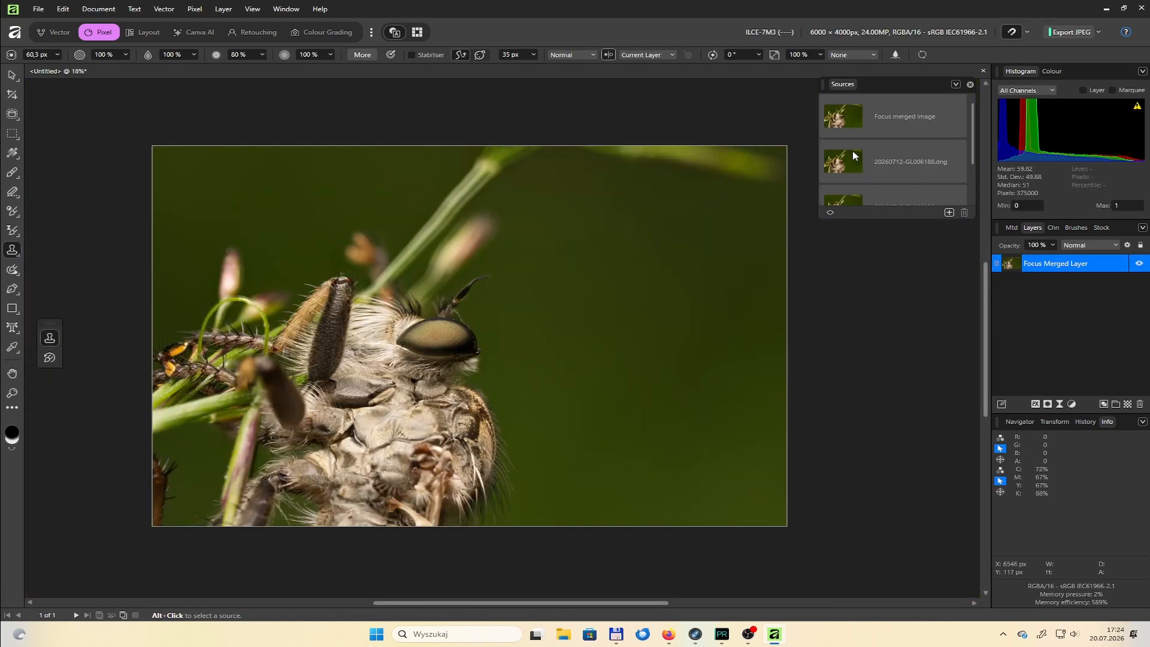
Clone over the stems near the photo's top edge from the 6190.dng source, using a brush of about 747 px
{"action": "left_click", "coordinate": [855, 156]}
{"action": "key", "text": "bracketright"}
{"action": "key", "text": "bracketright"}
{"action": "key", "text": "bracketright"}
{"action": "key", "text": "bracketright"}
{"action": "key", "text": "bracketright"}
{"action": "key", "text": "bracketright"}
{"action": "key", "text": "bracketright"}
{"action": "left_click", "coordinate": [842, 168]}
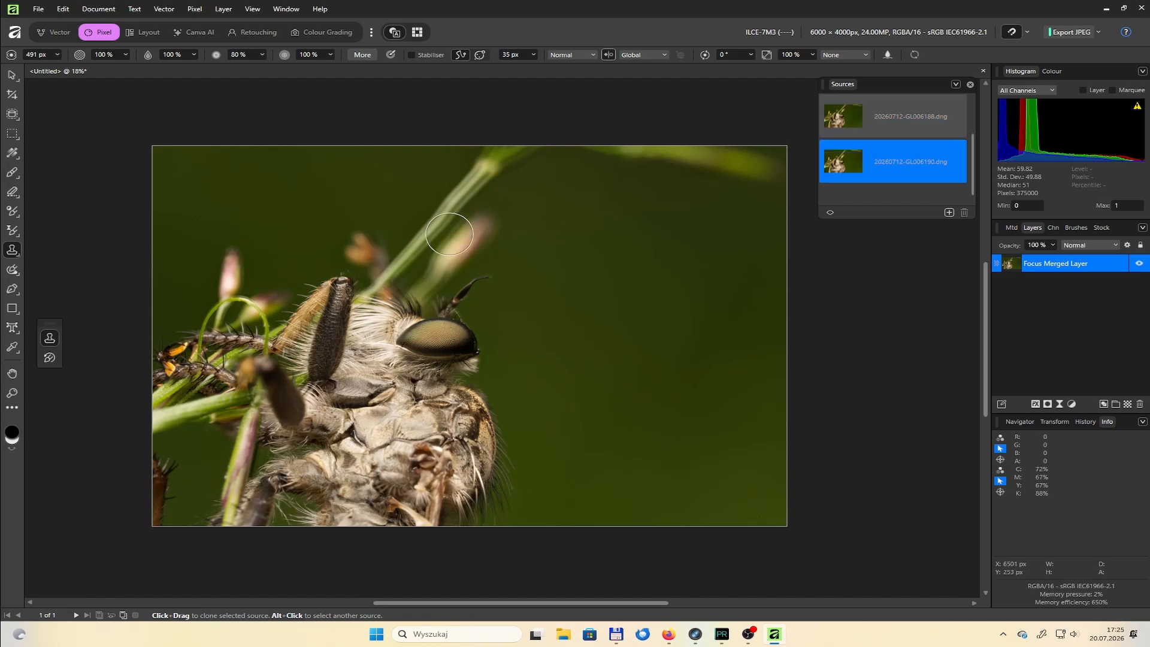
{"action": "key", "text": "bracketright"}
{"action": "key", "text": "bracketright"}
{"action": "key", "text": "bracketright"}
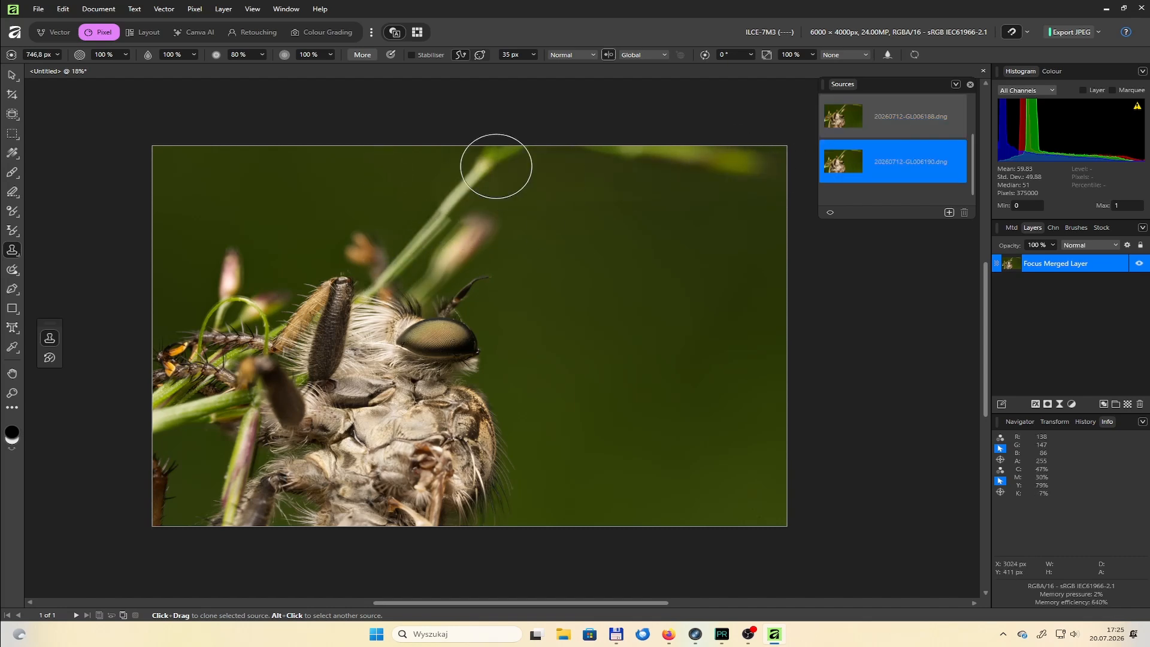
Clone over the blurred stem where it meets the hairs above the fly's head, using a brush of about 239 px
{"action": "scroll", "coordinate": [379, 234], "scroll_direction": "up", "scroll_amount": 6}
{"action": "key", "text": "bracketleft"}
{"action": "key", "text": "bracketleft"}
{"action": "key", "text": "bracketleft"}
{"action": "key", "text": "bracketleft"}
{"action": "key", "text": "bracketleft"}
{"action": "key", "text": "bracketleft"}
{"action": "key", "text": "bracketleft"}
{"action": "key", "text": "bracketleft"}
{"action": "key", "text": "bracketleft"}
{"action": "key", "text": "bracketleft"}
{"action": "key", "text": "bracketleft"}
{"action": "key", "text": "bracketleft"}
{"action": "key", "text": "bracketleft"}
{"action": "key", "text": "bracketleft"}
{"action": "key", "text": "bracketleft"}
{"action": "key", "text": "bracketleft"}
{"action": "key", "text": "bracketleft"}
{"action": "key", "text": "bracketleft"}
{"action": "key", "text": "bracketleft"}
{"action": "key", "text": "bracketleft"}
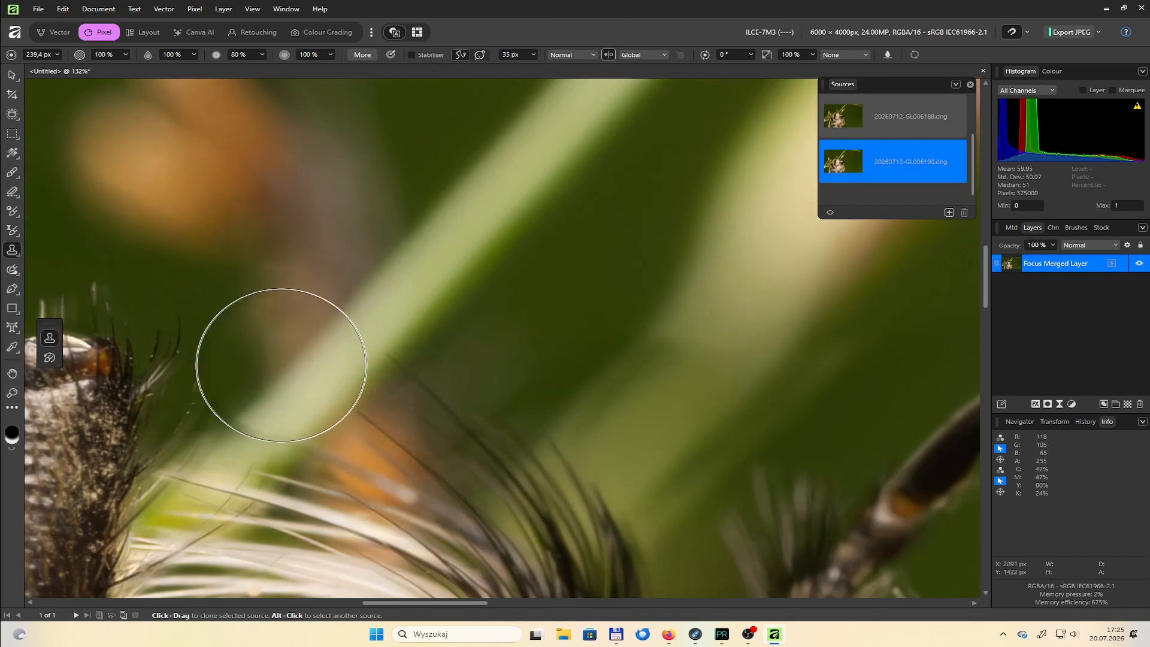
{"action": "mouse_move", "coordinate": [254, 416]}
{"action": "left_mouse_down"}
{"action": "mouse_move", "coordinate": [240, 390]}
{"action": "mouse_move", "coordinate": [351, 348]}
{"action": "mouse_move", "coordinate": [431, 441]}
{"action": "left_mouse_up"}
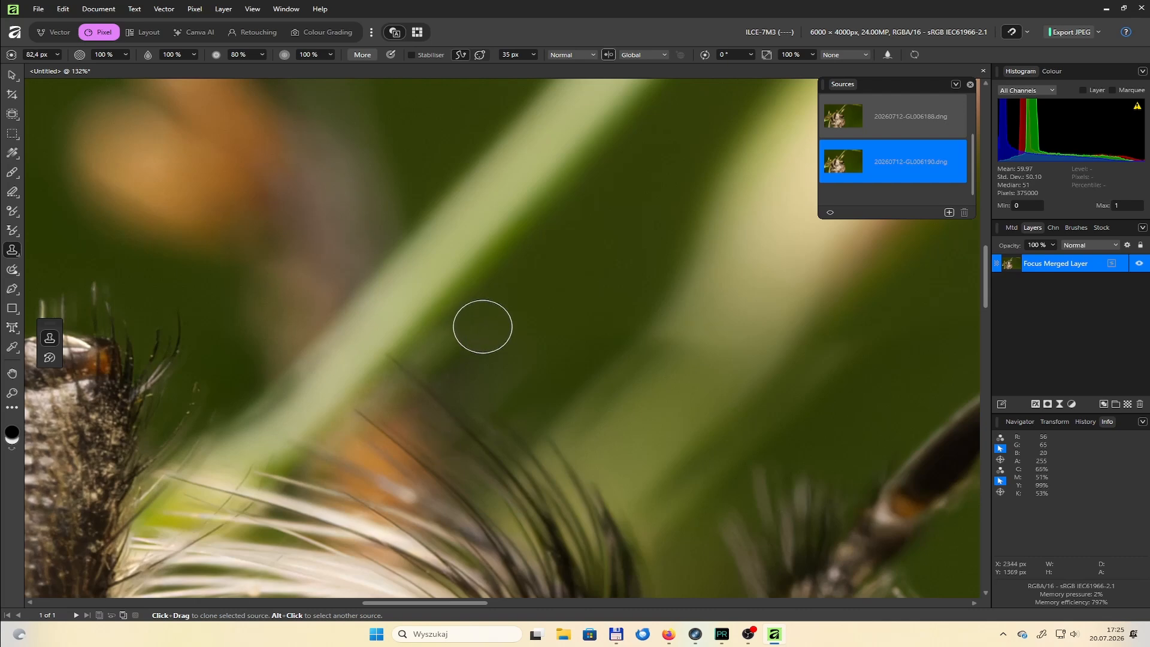
Clone over the halos between the green stem and the dark head hairs, using a brush of about 95 px
{"action": "key", "text": "bracketright"}
{"action": "mouse_move", "coordinate": [483, 326]}
{"action": "left_mouse_down"}
{"action": "mouse_move", "coordinate": [416, 362]}
{"action": "mouse_move", "coordinate": [350, 440]}
{"action": "mouse_move", "coordinate": [397, 475]}
{"action": "left_mouse_up"}
{"action": "mouse_move", "coordinate": [575, 403]}
{"action": "left_mouse_down"}
{"action": "mouse_move", "coordinate": [657, 515]}
{"action": "mouse_move", "coordinate": [695, 347]}
{"action": "left_mouse_up"}
{"action": "scroll", "coordinate": [868, 397], "scroll_direction": "down", "scroll_amount": 5}
{"action": "scroll", "coordinate": [791, 395], "scroll_direction": "up", "scroll_amount": 7}
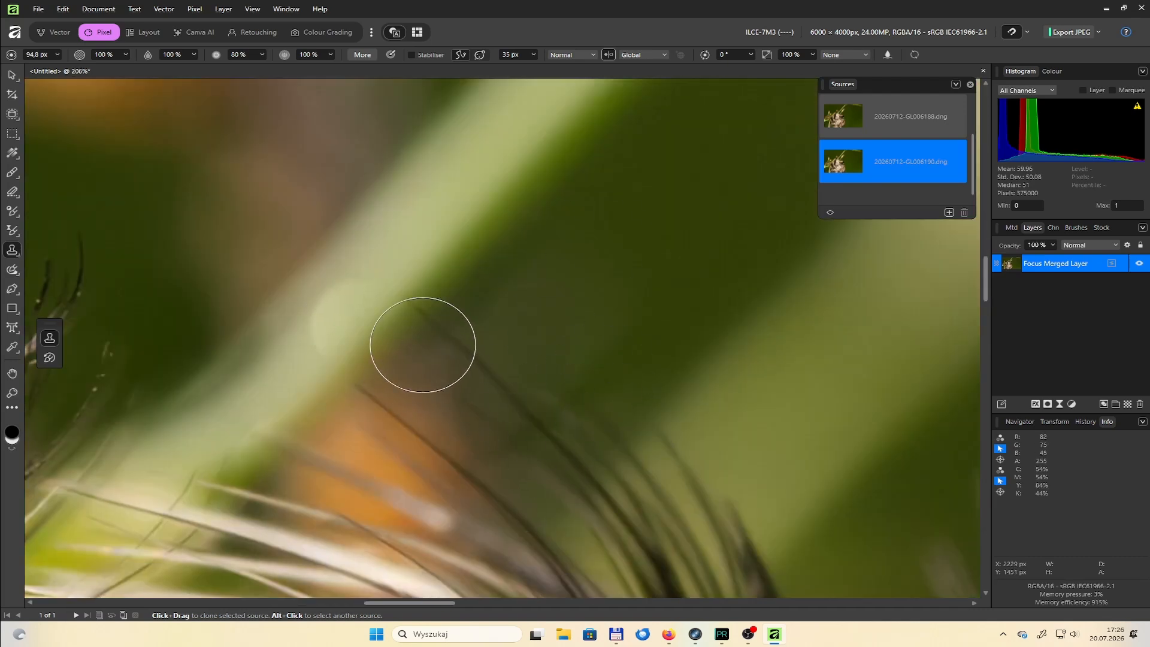
{"action": "scroll", "coordinate": [551, 384], "scroll_direction": "down", "scroll_amount": 5}
{"action": "scroll", "coordinate": [552, 384], "scroll_direction": "up", "scroll_amount": 4}
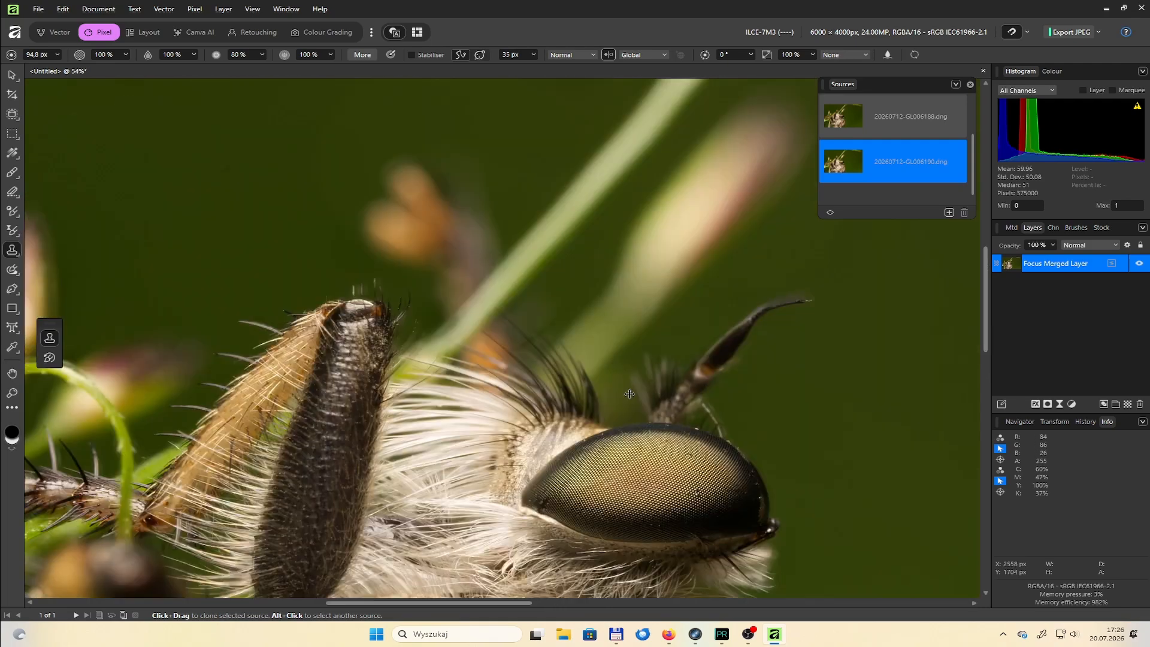
Clone the green background beside the compound eye from the 6190.dng source, using a brush of about 205 px
{"action": "key", "text": "bracketright"}
{"action": "key", "text": "bracketright"}
{"action": "key", "text": "bracketright"}
{"action": "key", "text": "bracketright"}
{"action": "key", "text": "bracketright"}
{"action": "key", "text": "bracketright"}
{"action": "key", "text": "bracketright"}
{"action": "key", "text": "bracketright"}
{"action": "scroll", "coordinate": [560, 360], "scroll_direction": "up", "scroll_amount": 3}
{"action": "key", "text": "bracketleft"}
{"action": "key", "text": "bracketleft"}
{"action": "key", "text": "bracketleft"}
{"action": "key", "text": "bracketleft"}
{"action": "key", "text": "bracketleft"}
{"action": "key", "text": "bracketleft"}
{"action": "key", "text": "bracketleft"}
{"action": "key", "text": "bracketleft"}
{"action": "key", "text": "bracketleft"}
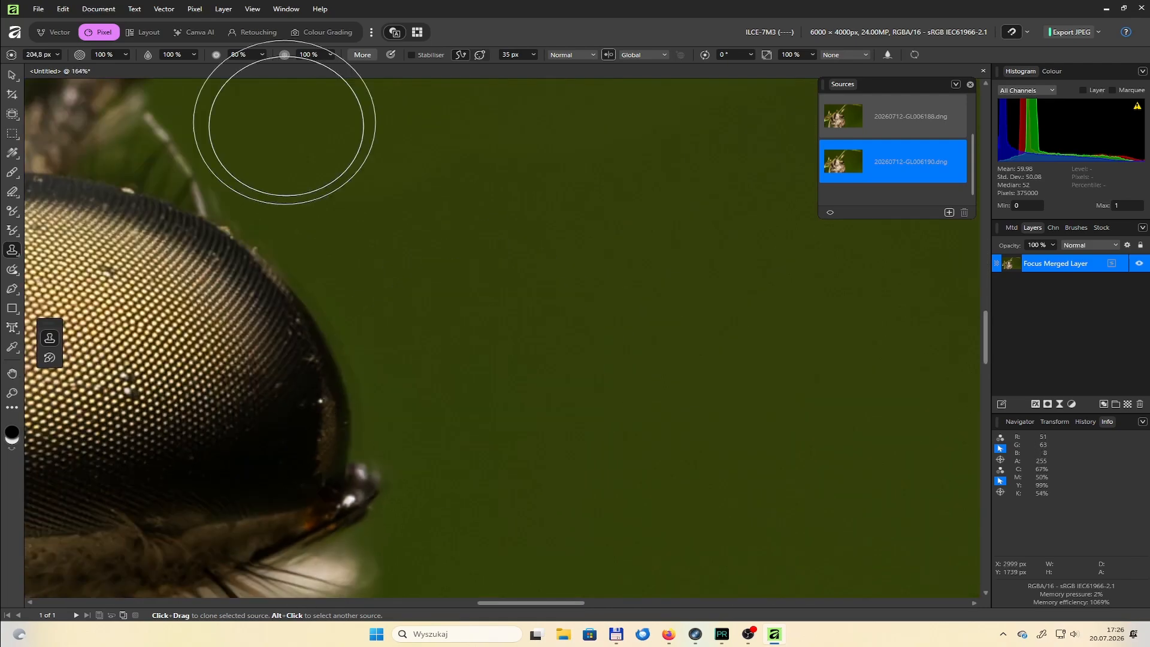
Clone over the outer edge of the fly's thorax and its adjacent background, using a brush of about 312 px
{"action": "scroll", "coordinate": [572, 174], "scroll_direction": "down", "scroll_amount": 6}
{"action": "key", "text": "bracketright"}
{"action": "key", "text": "bracketright"}
{"action": "key", "text": "bracketright"}
{"action": "key", "text": "bracketright"}
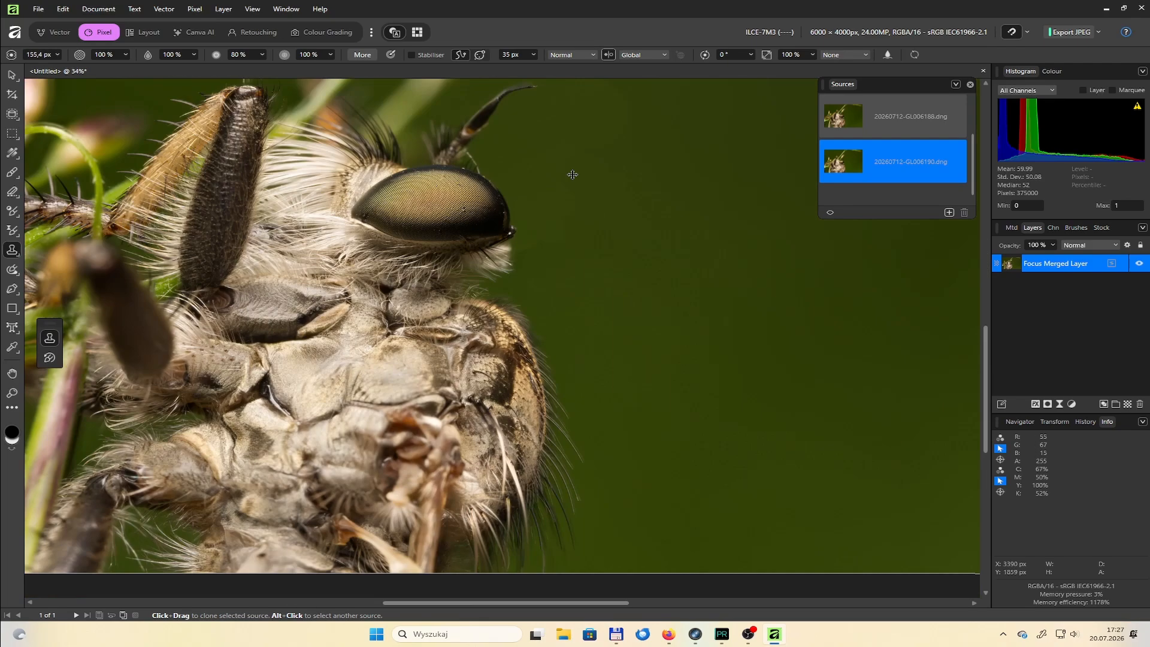
{"action": "scroll", "coordinate": [789, 457], "scroll_direction": "up", "scroll_amount": 5}
{"action": "key", "text": "bracketleft"}
{"action": "key", "text": "bracketleft"}
{"action": "key", "text": "bracketleft"}
{"action": "key", "text": "bracketleft"}
{"action": "key", "text": "bracketleft"}
{"action": "key", "text": "bracketleft"}
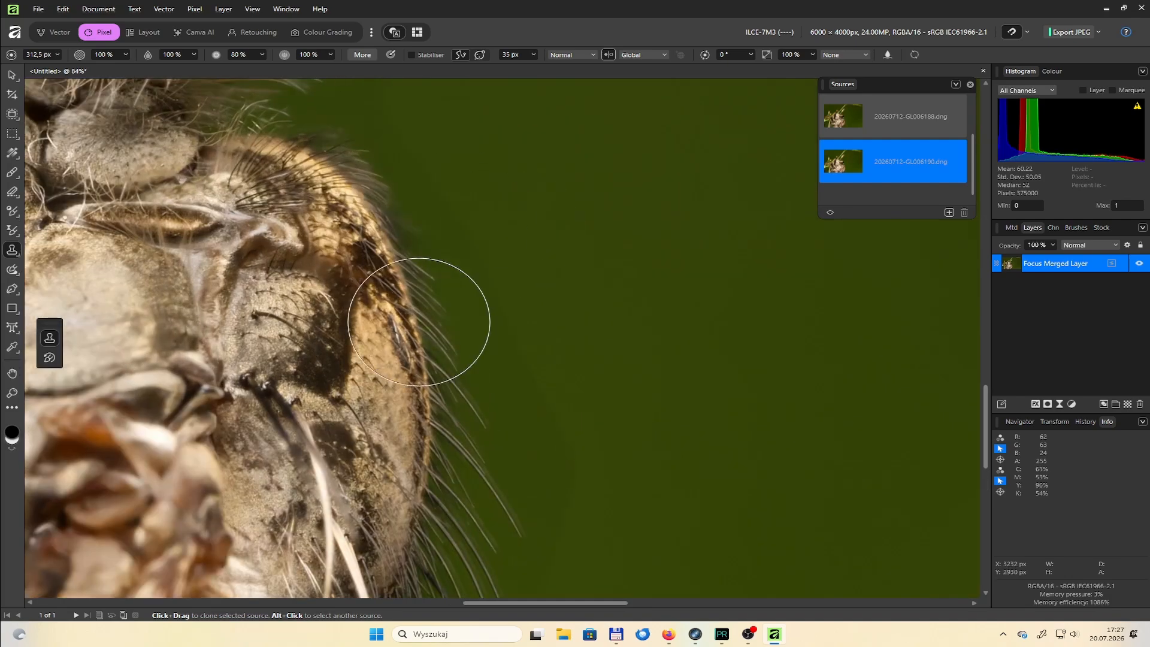
Clone over the fine hairs along the lower thorax edge with the brush at about 100 px
{"action": "scroll", "coordinate": [620, 434], "scroll_direction": "down", "scroll_amount": 5}
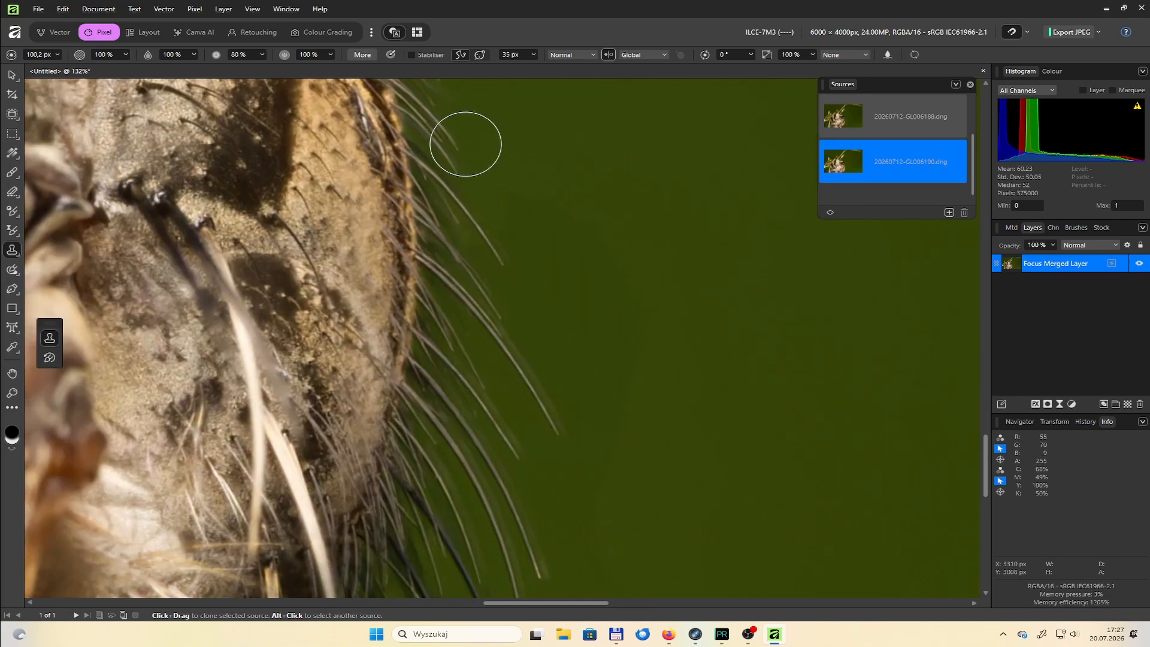
{"action": "scroll", "coordinate": [512, 553], "scroll_direction": "down", "scroll_amount": 5}
{"action": "scroll", "coordinate": [573, 577], "scroll_direction": "down", "scroll_amount": 1}
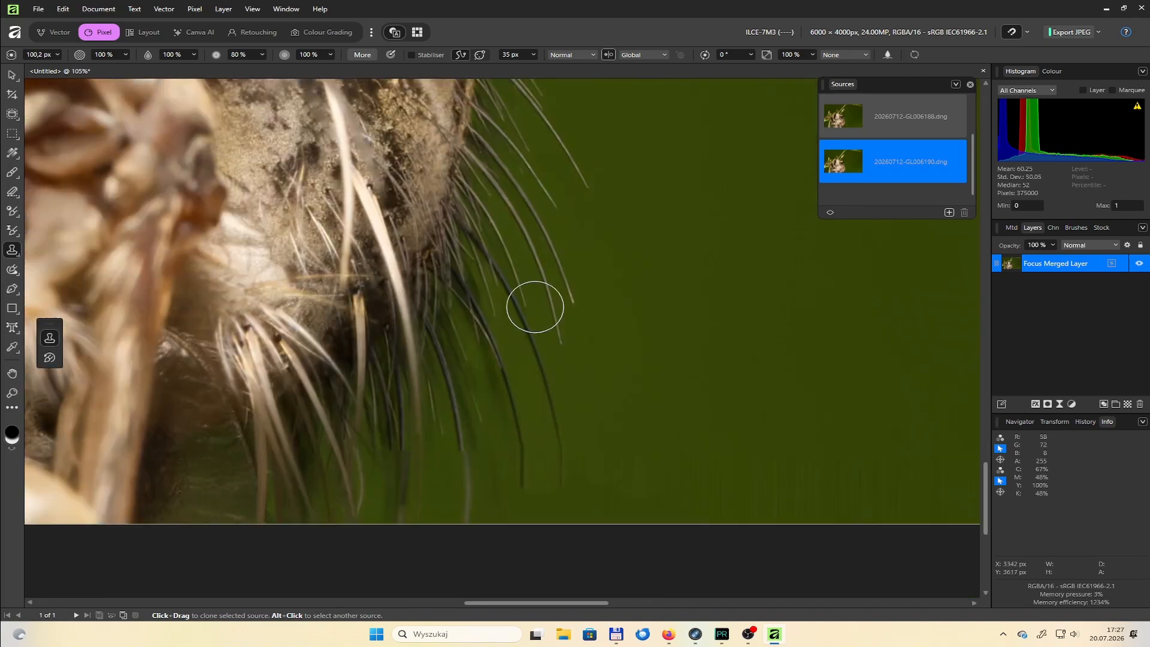
Clone over the hairs along the photo's bottom edge beneath the thorax, using a brush of about 152 px
{"action": "key", "text": "bracketright"}
{"action": "key", "text": "bracketright"}
{"action": "key", "text": "bracketright"}
{"action": "left_click_drag", "start_coordinate": [485, 407], "coordinate": [484, 477]}
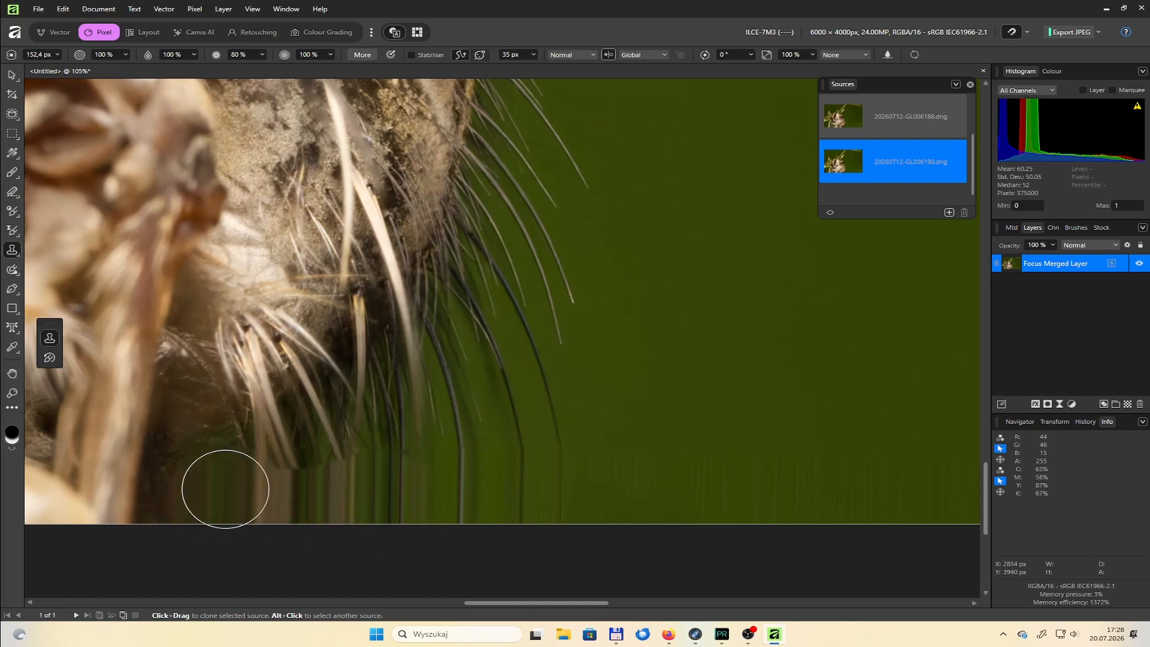
{"action": "scroll", "coordinate": [333, 492], "scroll_direction": "down", "scroll_amount": 1}
{"action": "scroll", "coordinate": [446, 339], "scroll_direction": "up", "scroll_amount": 4}
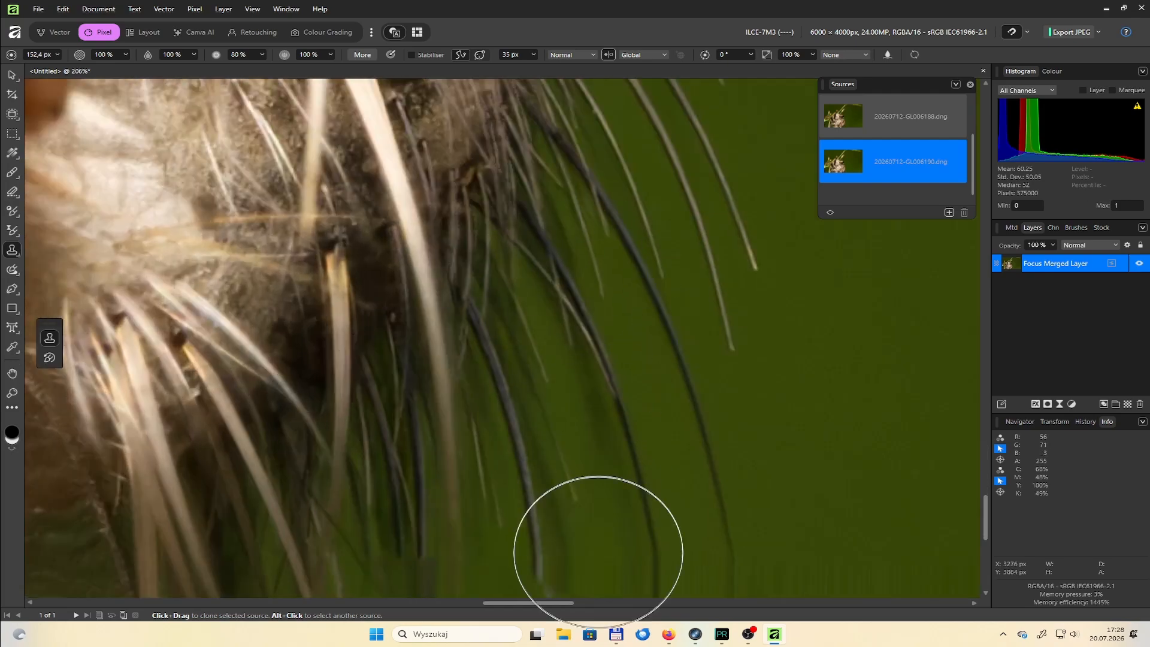
Clone over the background beside the pale hairs under the eye, using a brush of about 57 px
{"action": "scroll", "coordinate": [577, 317], "scroll_direction": "down", "scroll_amount": 4}
{"action": "scroll", "coordinate": [520, 269], "scroll_direction": "up", "scroll_amount": 2}
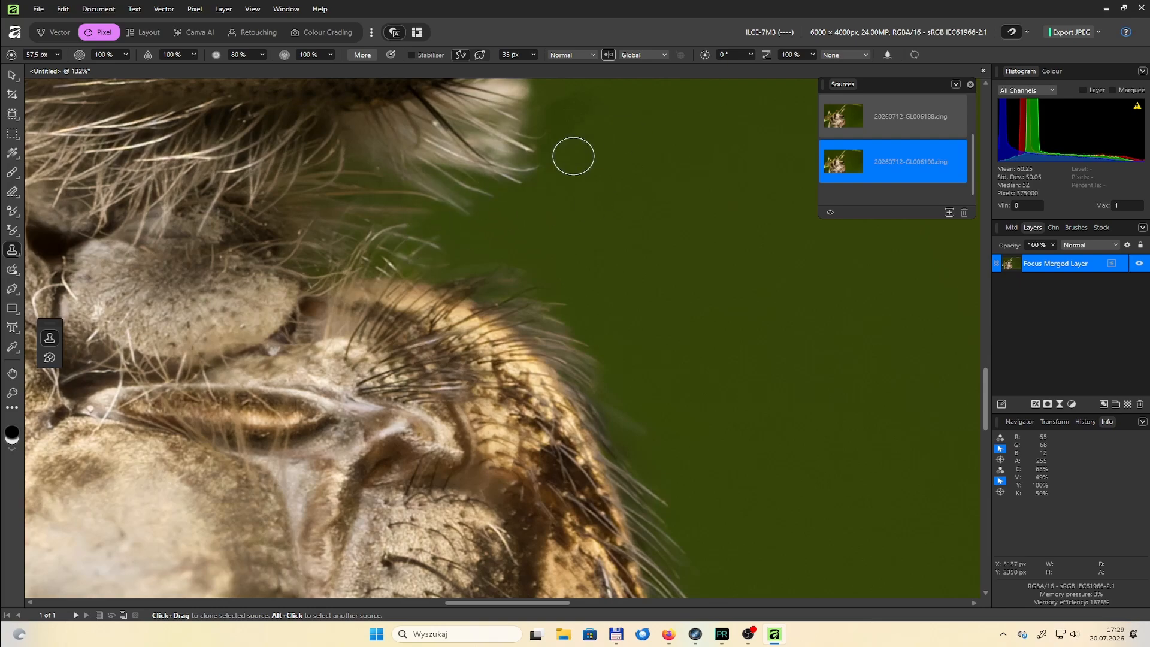
{"action": "scroll", "coordinate": [540, 141], "scroll_direction": "down", "scroll_amount": 5}
{"action": "scroll", "coordinate": [481, 127], "scroll_direction": "up", "scroll_amount": 2}
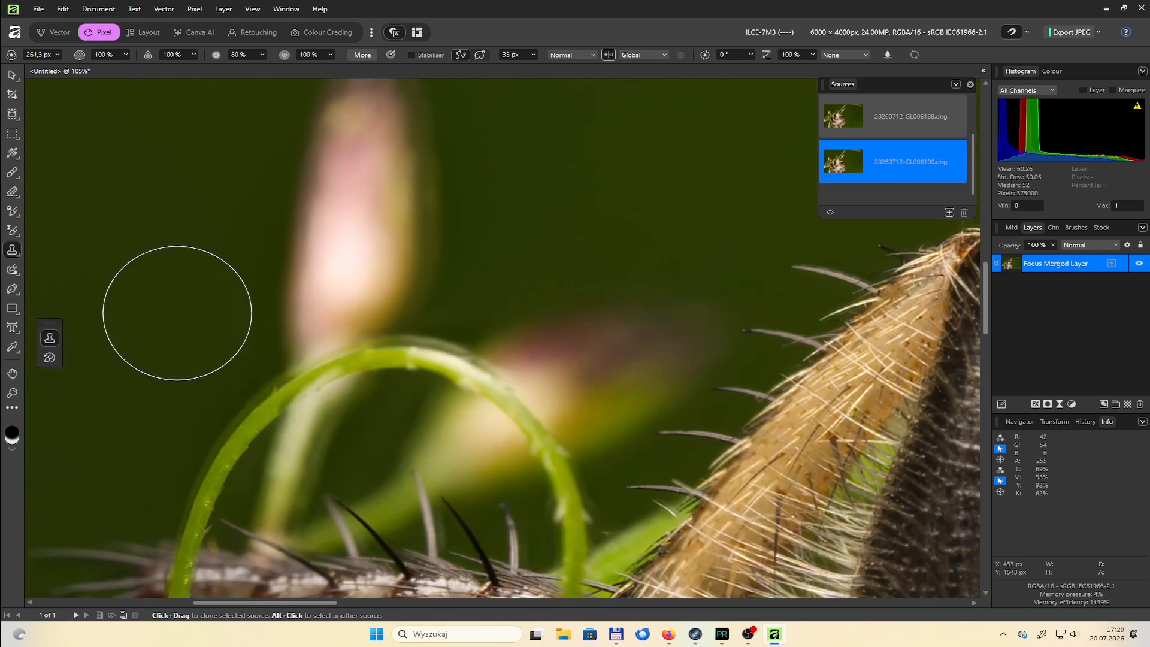
Clone the background around the curled green stem and pink buds from the 6188.dng source, using a brush of about 116 px
{"action": "left_click", "coordinate": [175, 307], "text": "alt"}
{"action": "key", "text": "p"}
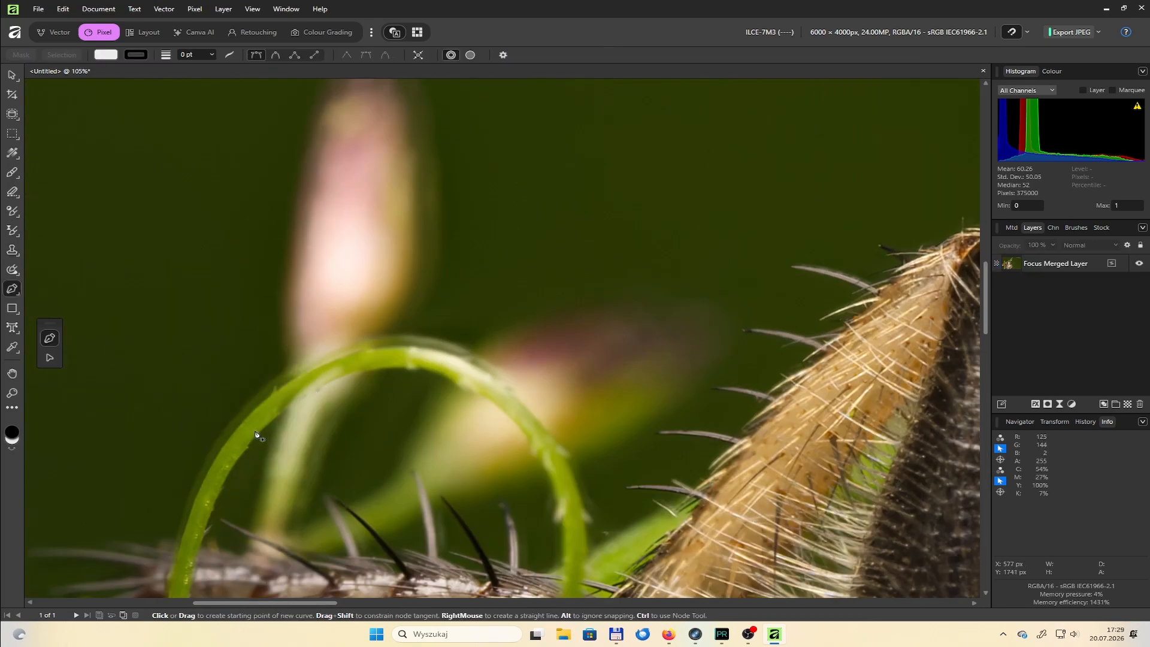
{"action": "left_click", "coordinate": [11, 254]}
{"action": "left_click", "coordinate": [893, 116]}
{"action": "key", "text": "bracketleft"}
{"action": "key", "text": "bracketleft"}
{"action": "key", "text": "bracketleft"}
{"action": "key", "text": "bracketleft"}
{"action": "key", "text": "bracketleft"}
{"action": "key", "text": "bracketleft"}
{"action": "key", "text": "bracketleft"}
{"action": "key", "text": "bracketleft"}
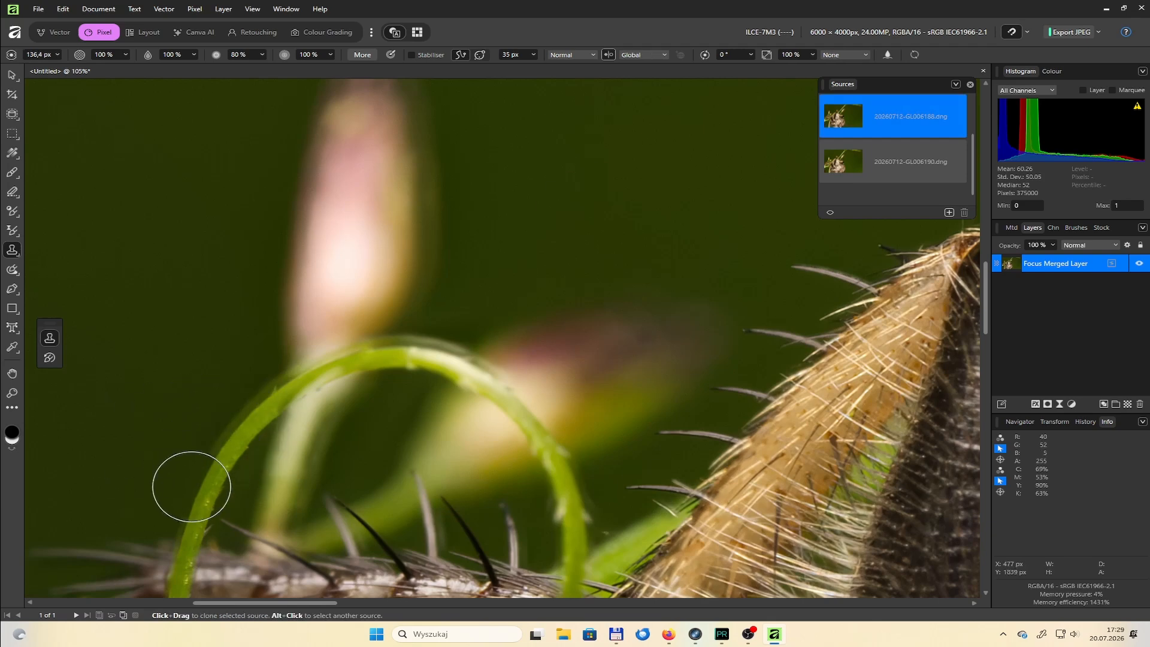
{"action": "left_click_drag", "start_coordinate": [228, 455], "coordinate": [314, 493]}
{"action": "key", "text": "ctrl+z"}
{"action": "mouse_move", "coordinate": [224, 424]}
{"action": "left_mouse_down"}
{"action": "mouse_move", "coordinate": [264, 433]}
{"action": "mouse_move", "coordinate": [486, 154]}
{"action": "mouse_move", "coordinate": [669, 363]}
{"action": "left_mouse_up"}
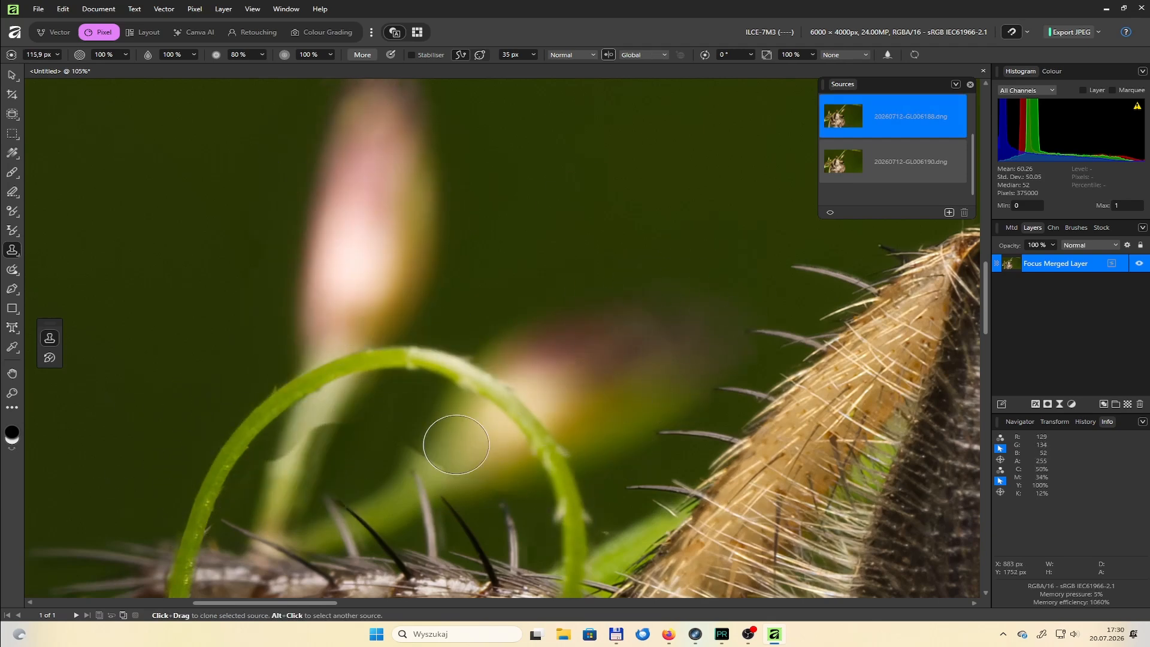
Restore the tips of the leg spines beside the blurred bud from the 6190.dng source, using a brush of about 12 px
{"action": "scroll", "coordinate": [817, 397], "scroll_direction": "up", "scroll_amount": 5}
{"action": "left_click", "coordinate": [893, 162]}
{"action": "key", "text": "bracketleft"}
{"action": "key", "text": "bracketleft"}
{"action": "key", "text": "bracketleft"}
{"action": "key", "text": "bracketleft"}
{"action": "key", "text": "bracketleft"}
{"action": "key", "text": "bracketleft"}
{"action": "key", "text": "bracketleft"}
{"action": "key", "text": "bracketleft"}
{"action": "key", "text": "bracketleft"}
{"action": "key", "text": "bracketleft"}
{"action": "key", "text": "bracketleft"}
{"action": "key", "text": "bracketleft"}
{"action": "key", "text": "bracketleft"}
{"action": "key", "text": "bracketleft"}
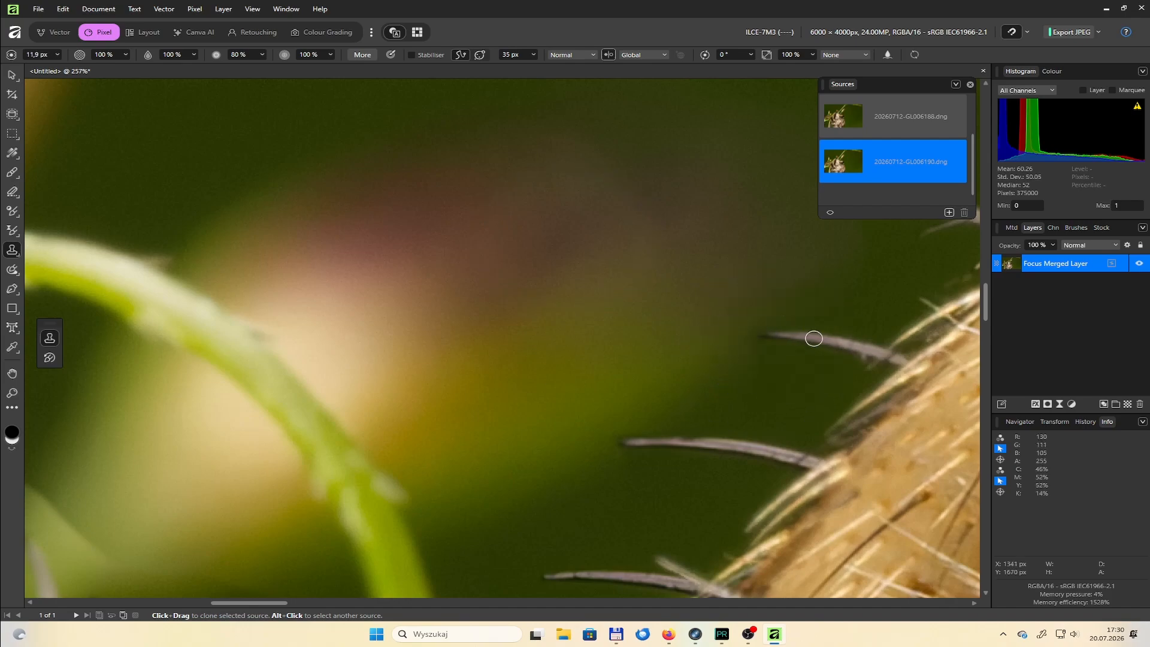
{"action": "left_click_drag", "start_coordinate": [643, 440], "coordinate": [593, 443]}
{"action": "left_click_drag", "start_coordinate": [732, 335], "coordinate": [758, 335]}
{"action": "scroll", "coordinate": [251, 473], "scroll_direction": "down", "scroll_amount": 7}
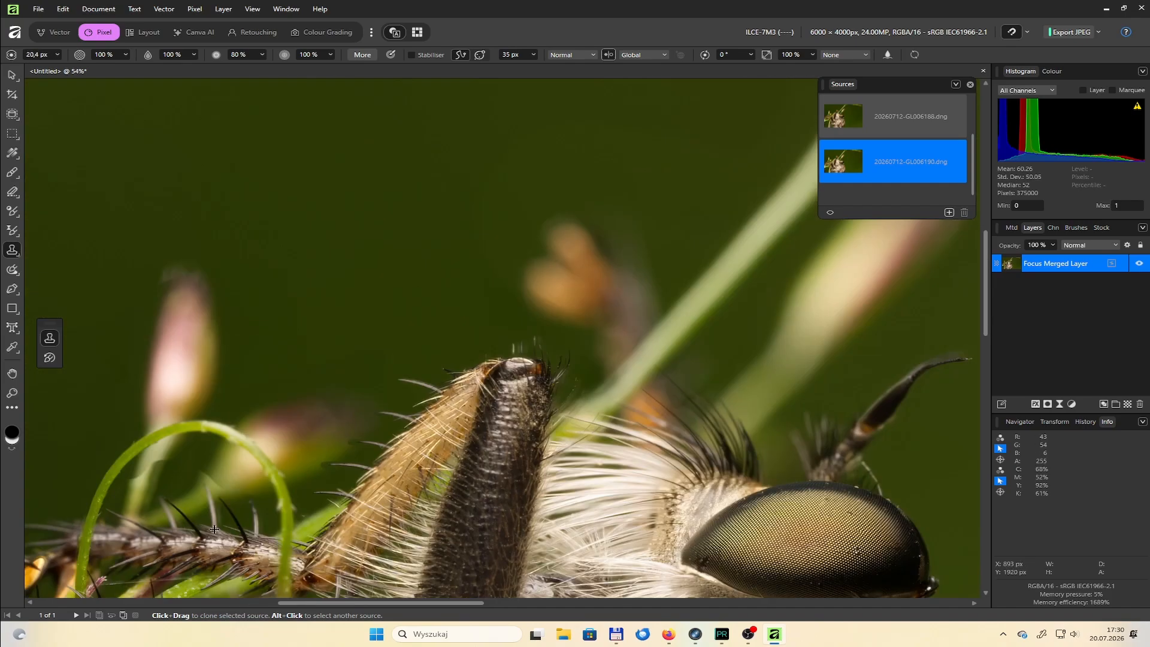
Clone the background around the leg spines' tips from the 6188.dng source with the brush at about 20 px
{"action": "scroll", "coordinate": [195, 533], "scroll_direction": "up", "scroll_amount": 6}
{"action": "left_click", "coordinate": [863, 124]}
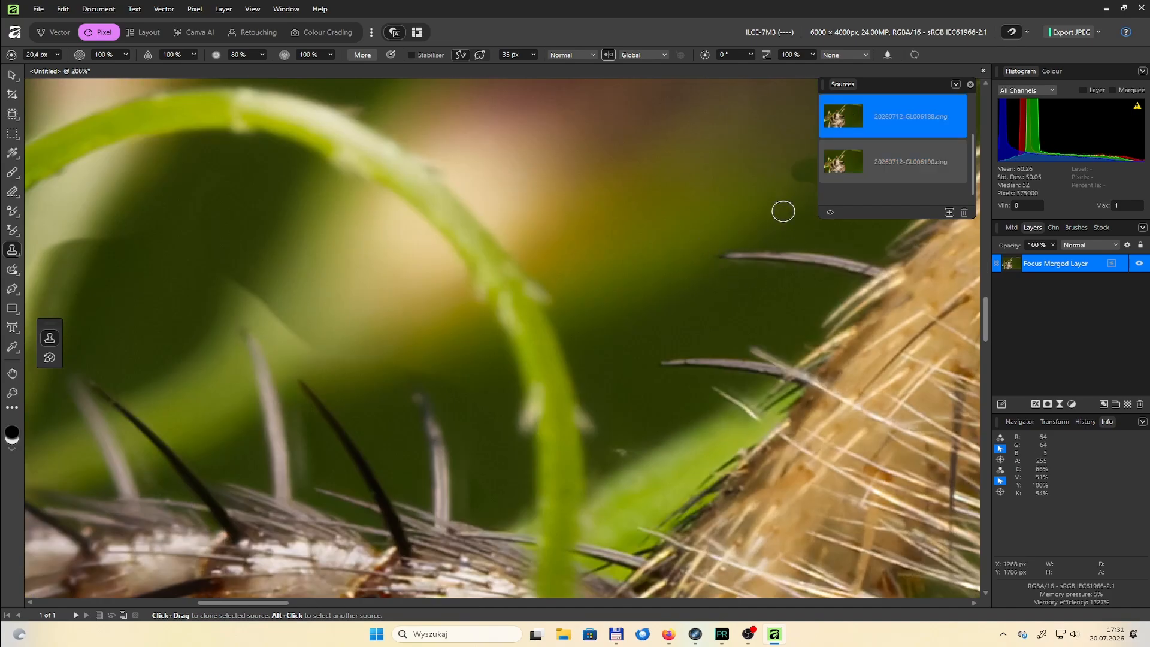
{"action": "scroll", "coordinate": [539, 396], "scroll_direction": "up", "scroll_amount": 2}
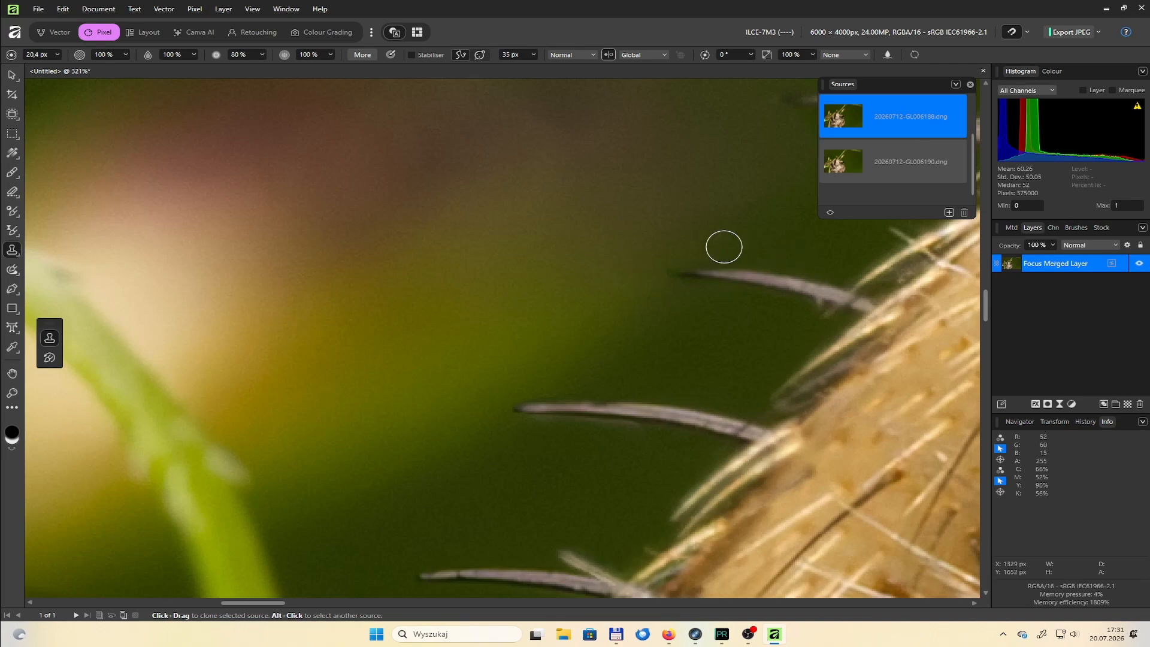
Set the brush hardness to 51% and clone over the patchy background inside the curled stem, using a brush of about 31 px
{"action": "scroll", "coordinate": [689, 233], "scroll_direction": "down", "scroll_amount": 5}
{"action": "key", "text": "bracketright"}
{"action": "key", "text": "bracketright"}
{"action": "key", "text": "bracketright"}
{"action": "key", "text": "bracketright"}
{"action": "key", "text": "bracketright"}
{"action": "key", "text": "bracketright"}
{"action": "key", "text": "bracketright"}
{"action": "key", "text": "bracketright"}
{"action": "key", "text": "bracketright"}
{"action": "key", "text": "bracketright"}
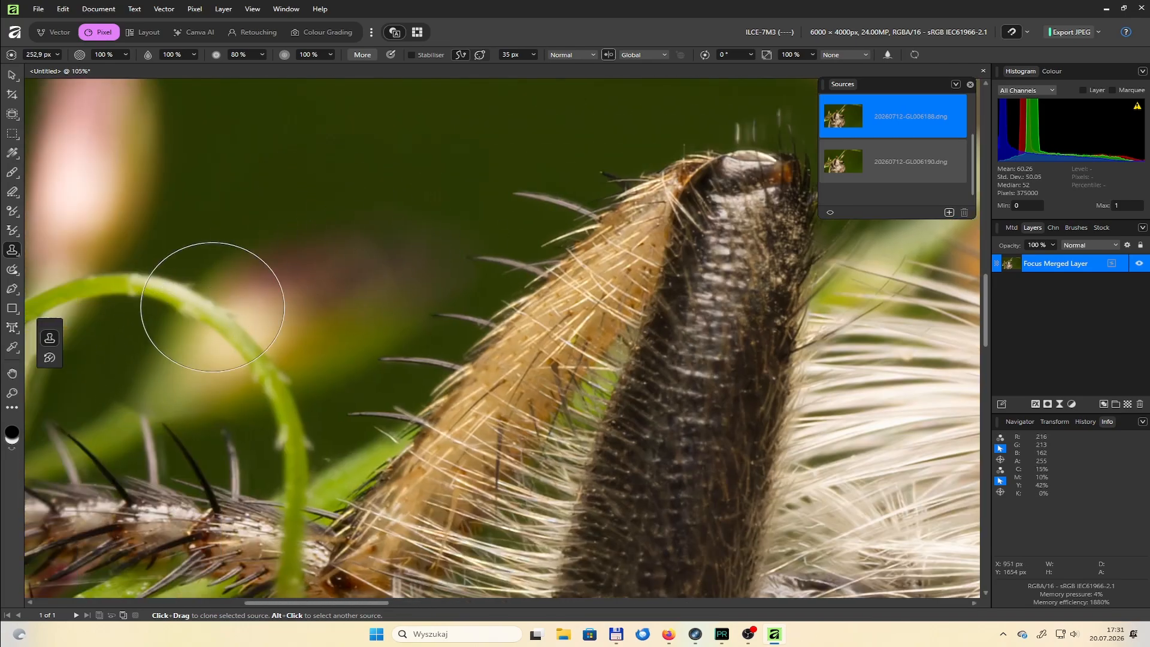
{"action": "scroll", "coordinate": [212, 306], "scroll_direction": "up", "scroll_amount": 5}
{"action": "key", "text": "bracketleft"}
{"action": "key", "text": "bracketleft"}
{"action": "key", "text": "bracketleft"}
{"action": "key", "text": "bracketleft"}
{"action": "key", "text": "bracketleft"}
{"action": "key", "text": "bracketleft"}
{"action": "key", "text": "bracketleft"}
{"action": "key", "text": "bracketleft"}
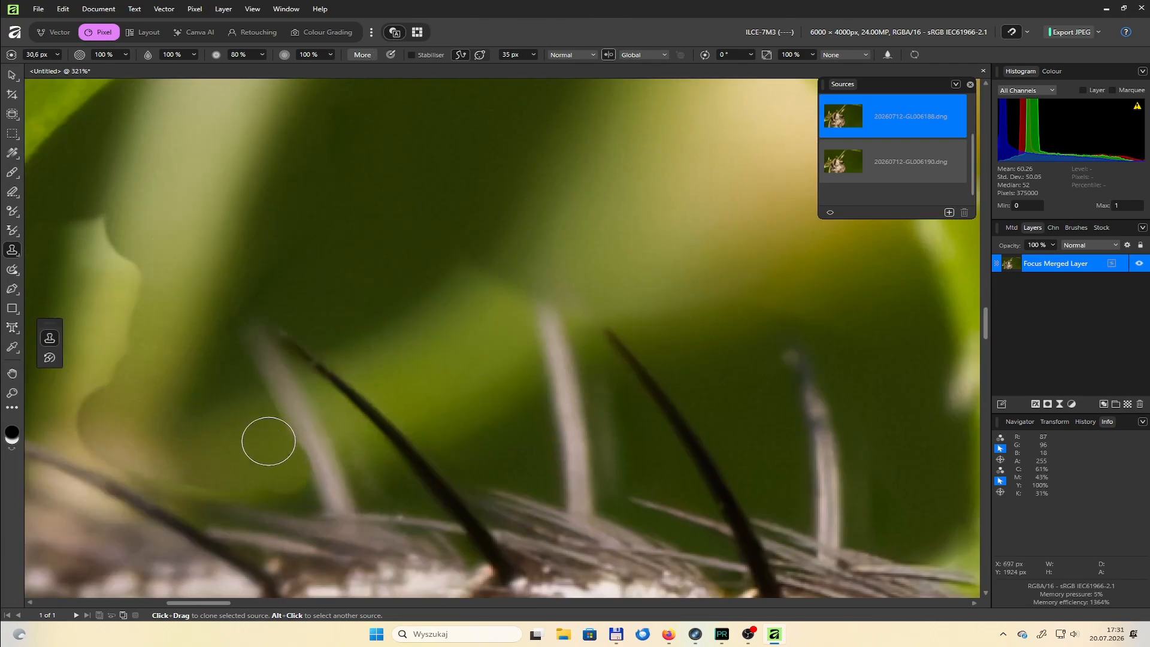
{"action": "left_click", "coordinate": [264, 55]}
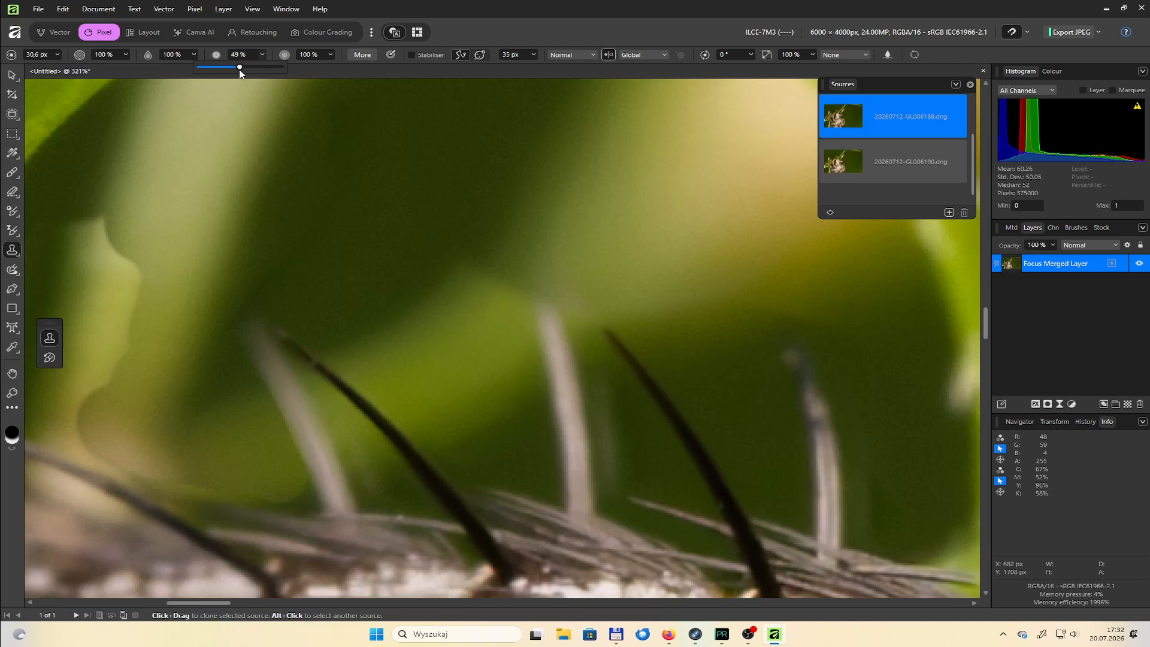
{"action": "mouse_move", "coordinate": [153, 406]}
{"action": "left_mouse_down"}
{"action": "mouse_move", "coordinate": [248, 401]}
{"action": "mouse_move", "coordinate": [290, 481]}
{"action": "mouse_move", "coordinate": [240, 375]}
{"action": "mouse_move", "coordinate": [480, 294]}
{"action": "mouse_move", "coordinate": [360, 337]}
{"action": "mouse_move", "coordinate": [368, 363]}
{"action": "mouse_move", "coordinate": [454, 447]}
{"action": "mouse_move", "coordinate": [366, 365]}
{"action": "mouse_move", "coordinate": [469, 385]}
{"action": "mouse_move", "coordinate": [505, 321]}
{"action": "mouse_move", "coordinate": [527, 430]}
{"action": "left_mouse_up"}
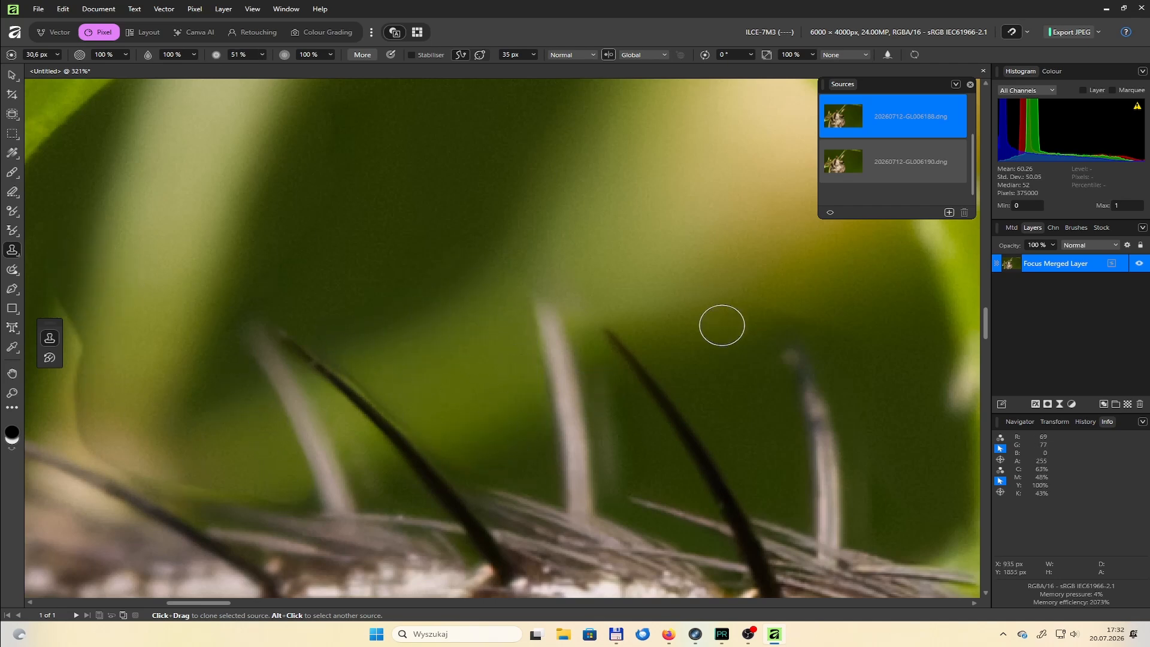
Clone over the background between the upright leg spines, reducing the brush to about 14 px
{"action": "scroll", "coordinate": [220, 435], "scroll_direction": "up", "scroll_amount": 2}
{"action": "left_click_drag", "start_coordinate": [272, 459], "coordinate": [258, 396]}
{"action": "key", "text": "bracketleft"}
{"action": "key", "text": "bracketleft"}
{"action": "mouse_move", "coordinate": [441, 354]}
{"action": "left_mouse_down"}
{"action": "mouse_move", "coordinate": [463, 396]}
{"action": "mouse_move", "coordinate": [480, 370]}
{"action": "left_mouse_up"}
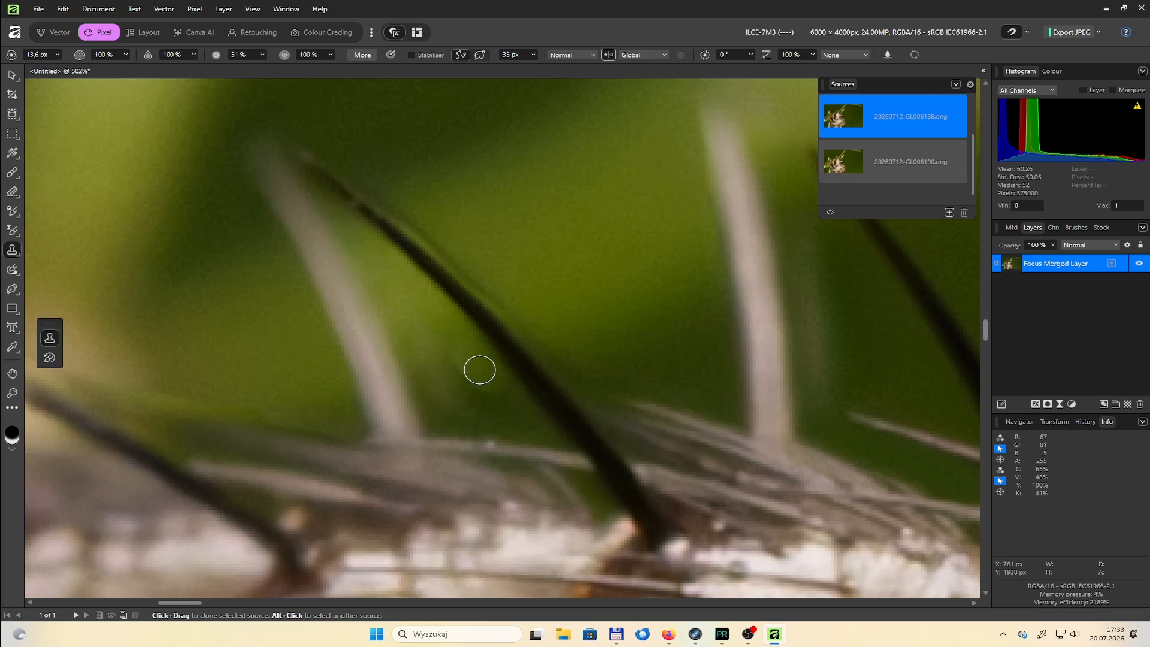
Clone over the blurred area around the slanted spine next to the curled stem, using a brush of about 33 px
{"action": "scroll", "coordinate": [501, 413], "scroll_direction": "down", "scroll_amount": 2}
{"action": "key", "text": "bracketright"}
{"action": "key", "text": "bracketright"}
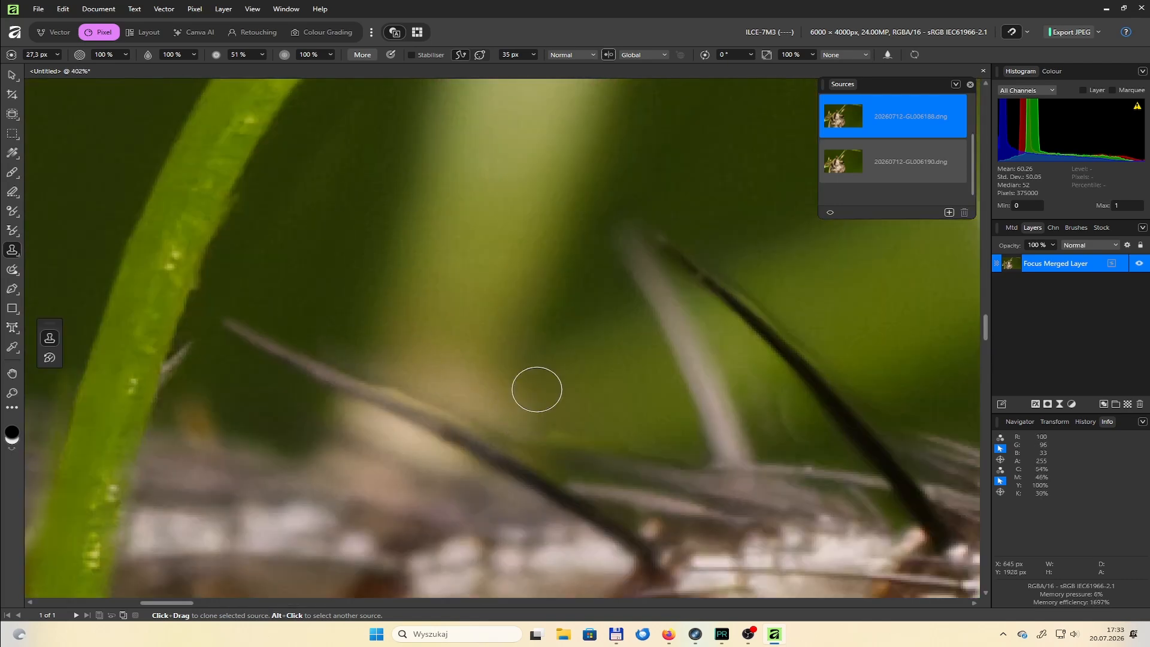
{"action": "key", "text": "bracketright"}
{"action": "key", "text": "bracketright"}
{"action": "key", "text": "bracketright"}
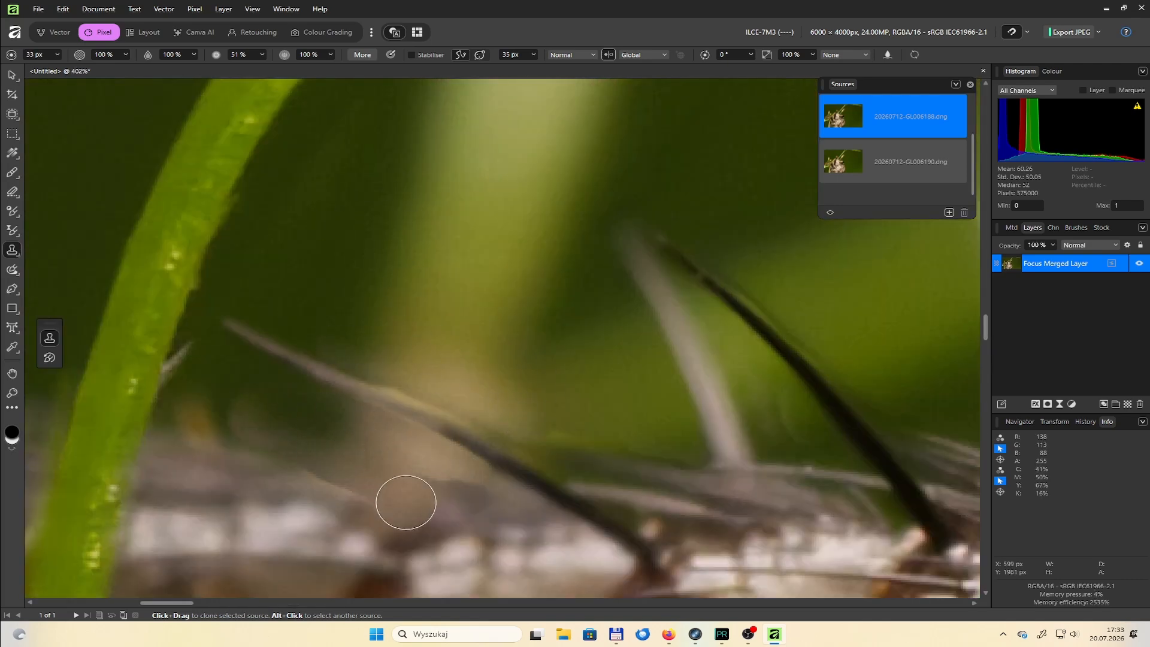
{"action": "left_click_drag", "start_coordinate": [207, 430], "coordinate": [416, 519]}
Restore the slanted spine's upper edge from the 6190.dng source, using a brush of about 10 px
{"action": "key", "text": "bracketleft"}
{"action": "left_click", "coordinate": [892, 162]}
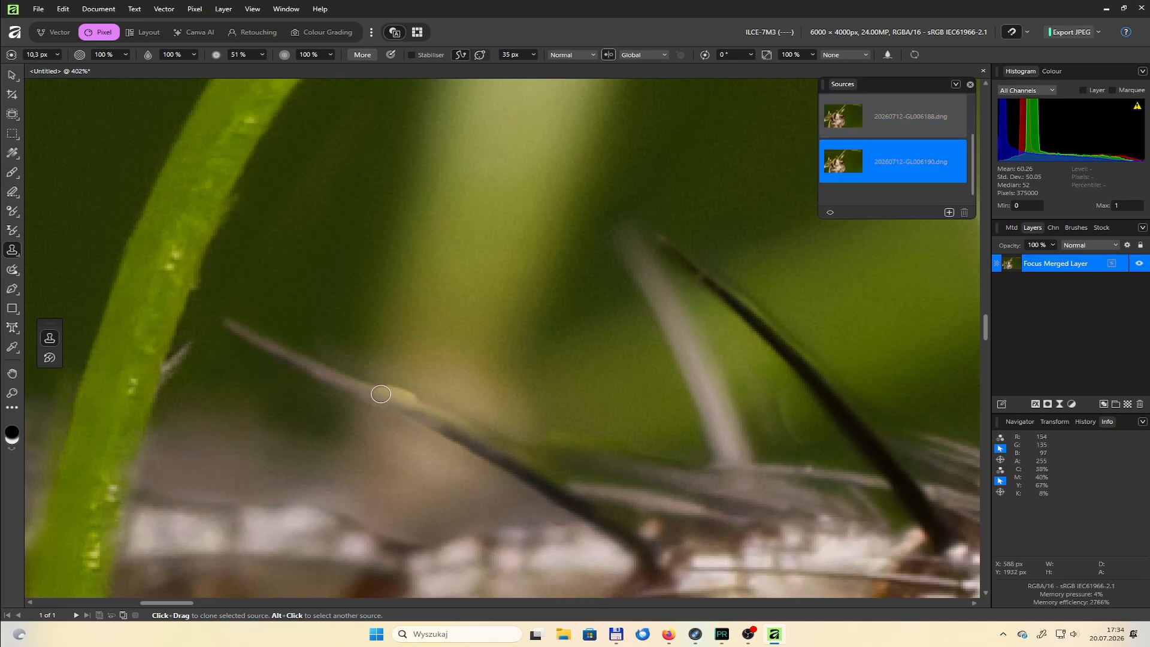
{"action": "scroll", "coordinate": [677, 470], "scroll_direction": "down", "scroll_amount": 8}
Clone the background around the pink bud's tip from the 6188.dng source, and switch the source back to 6190.dng
{"action": "scroll", "coordinate": [608, 269], "scroll_direction": "up", "scroll_amount": 5}
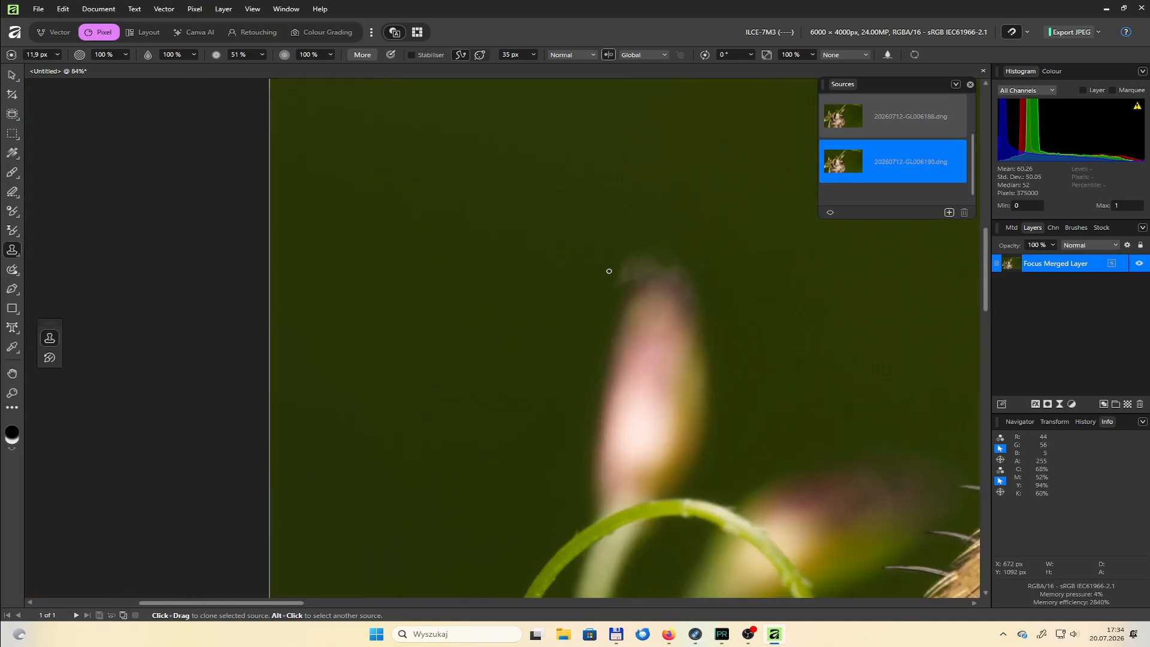
{"action": "key", "text": "bracketright"}
{"action": "key", "text": "bracketright"}
{"action": "key", "text": "bracketright"}
{"action": "key", "text": "bracketright"}
{"action": "key", "text": "bracketright"}
{"action": "key", "text": "bracketright"}
{"action": "key", "text": "bracketright"}
{"action": "key", "text": "bracketright"}
{"action": "key", "text": "bracketright"}
{"action": "key", "text": "bracketright"}
{"action": "left_click", "coordinate": [851, 119]}
{"action": "scroll", "coordinate": [820, 361], "scroll_direction": "down", "scroll_amount": 8}
{"action": "scroll", "coordinate": [892, 372], "scroll_direction": "up", "scroll_amount": 2}
{"action": "left_click", "coordinate": [869, 165]}
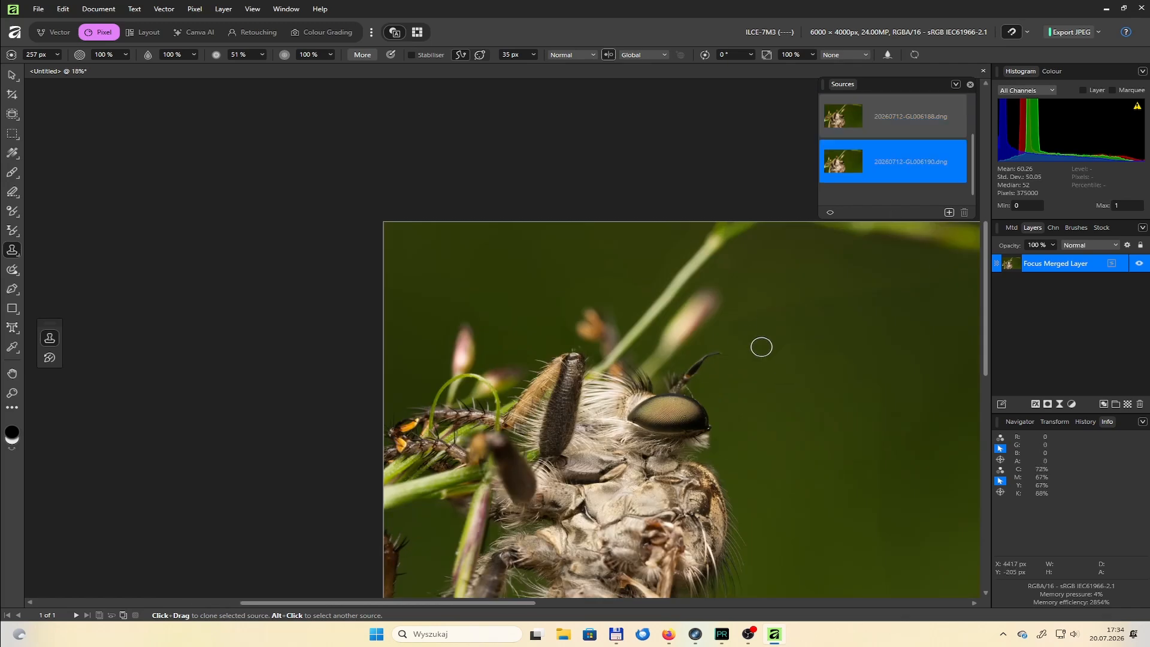
Clone over the uneven green background in front of the fly with a brush of about 786 px, and choose Focus merged image as the source
{"action": "scroll", "coordinate": [836, 257], "scroll_direction": "down", "scroll_amount": 3}
{"action": "scroll", "coordinate": [899, 342], "scroll_direction": "up", "scroll_amount": 3}
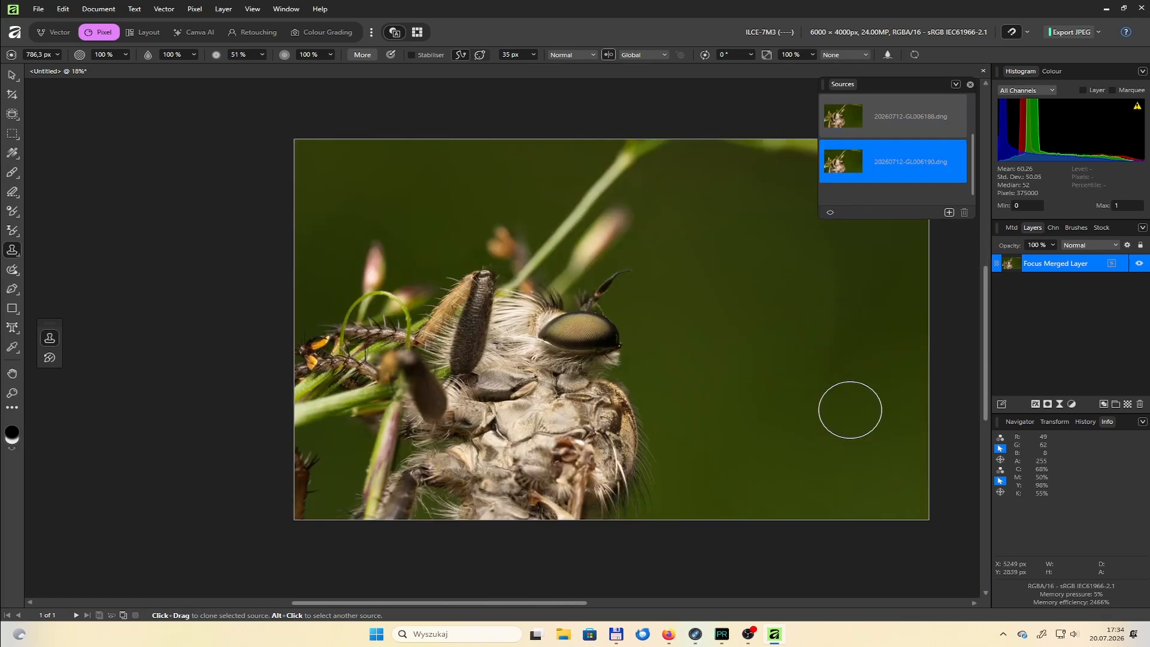
{"action": "scroll", "coordinate": [890, 163], "scroll_direction": "up", "scroll_amount": 2}
{"action": "left_click", "coordinate": [887, 122]}
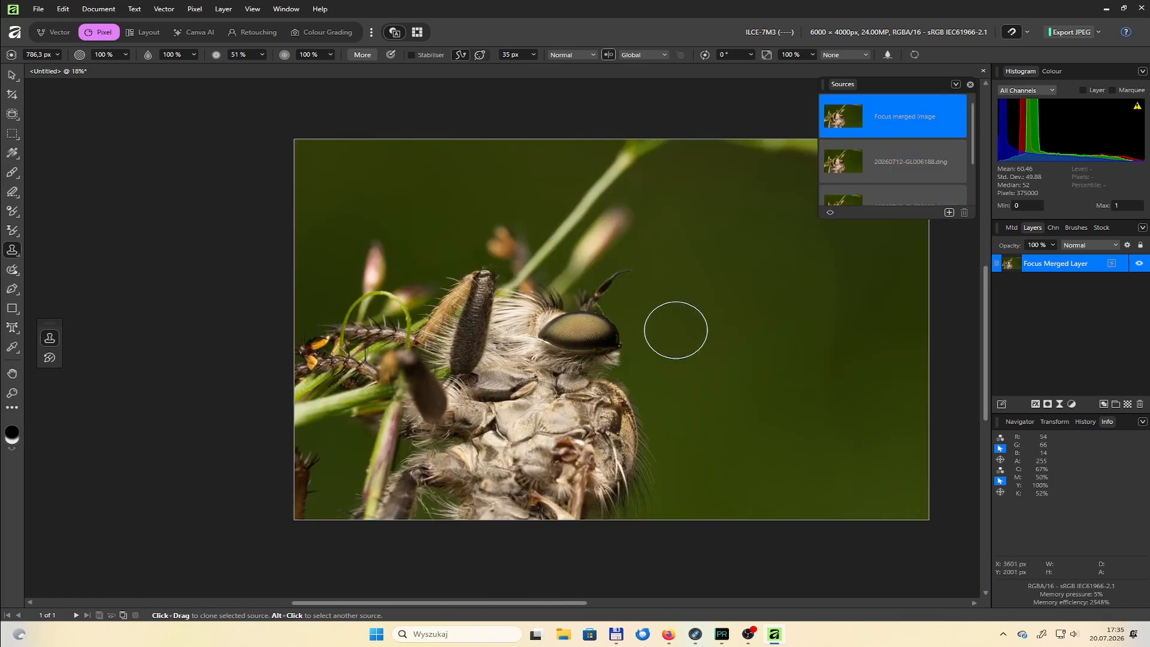
Open the focus merged layer for raw-style editing in the Develop workspace
{"action": "left_click", "coordinate": [372, 34]}
{"action": "left_click", "coordinate": [12, 76]}
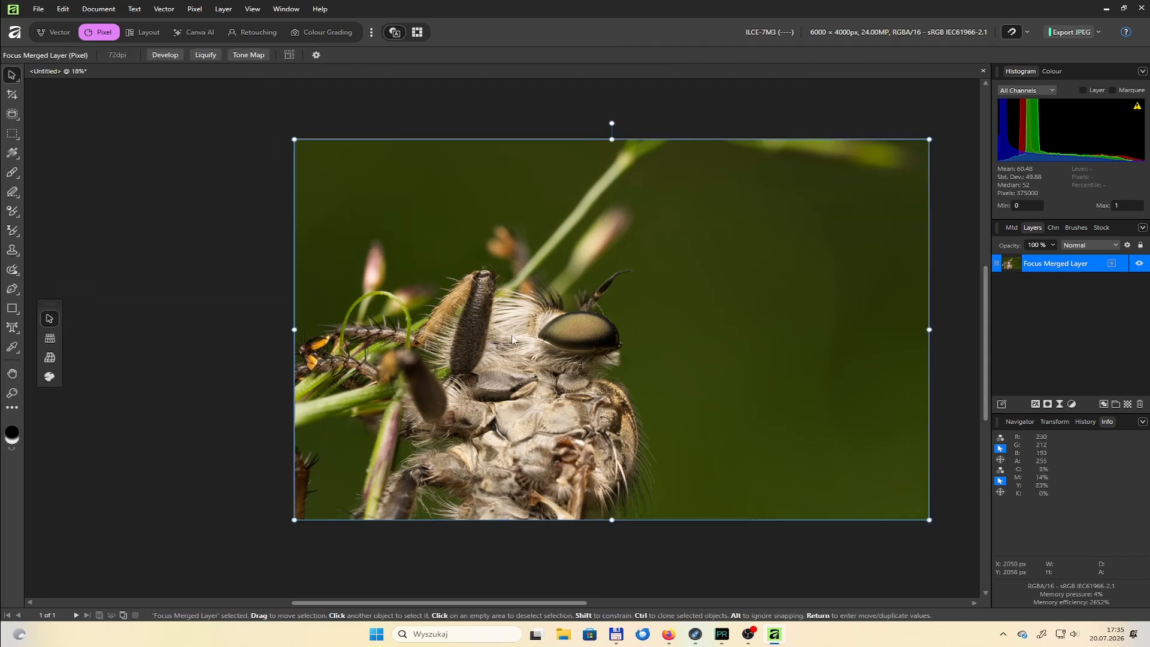
{"action": "left_click", "coordinate": [165, 55]}
{"action": "scroll", "coordinate": [602, 353], "scroll_direction": "up", "scroll_amount": 3}
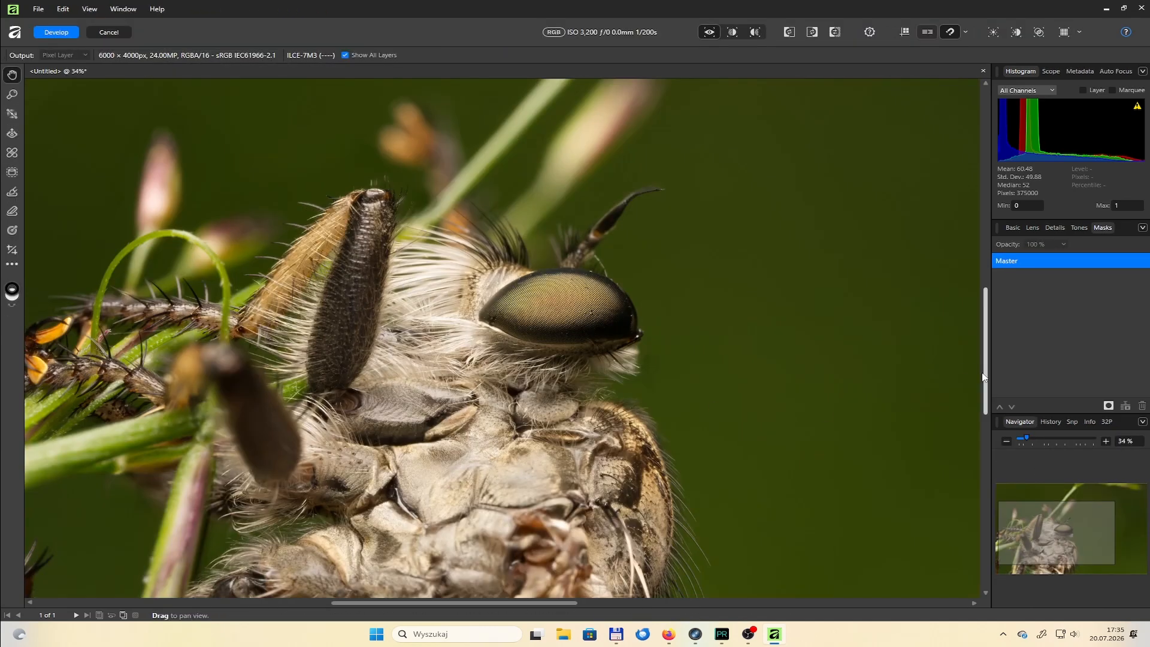
{"action": "key", "text": "ctrl+0"}
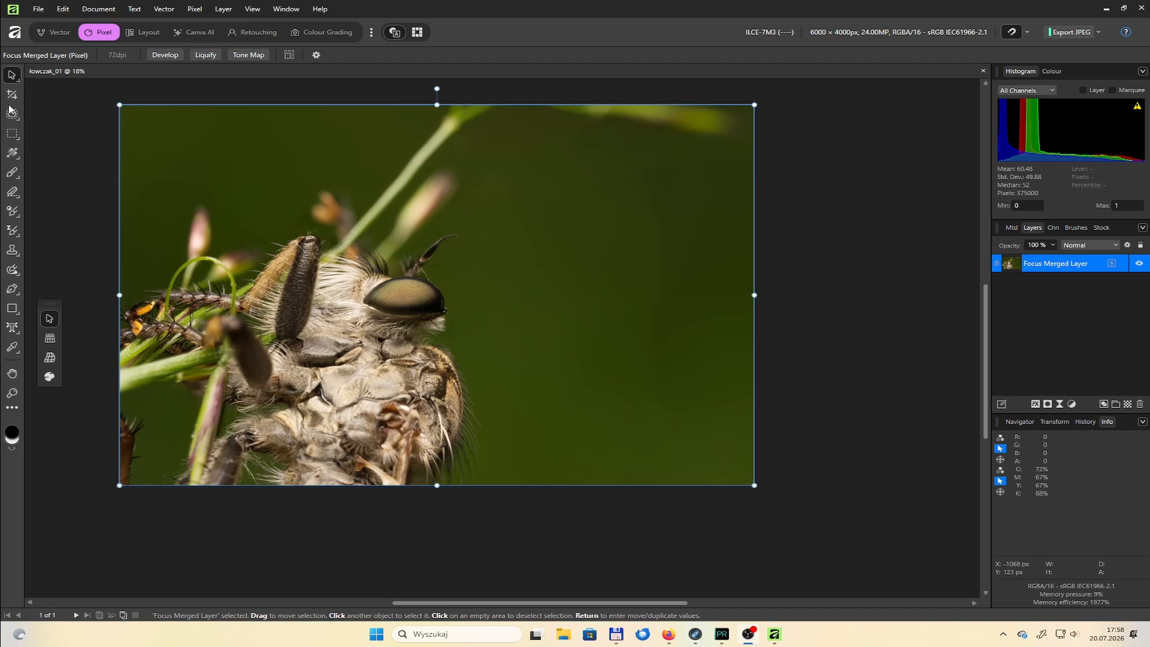
Crop the photo in its original ratio to about 4352 × 2901 px, trimming the empty green background in front of the fly
{"action": "key", "text": "c"}
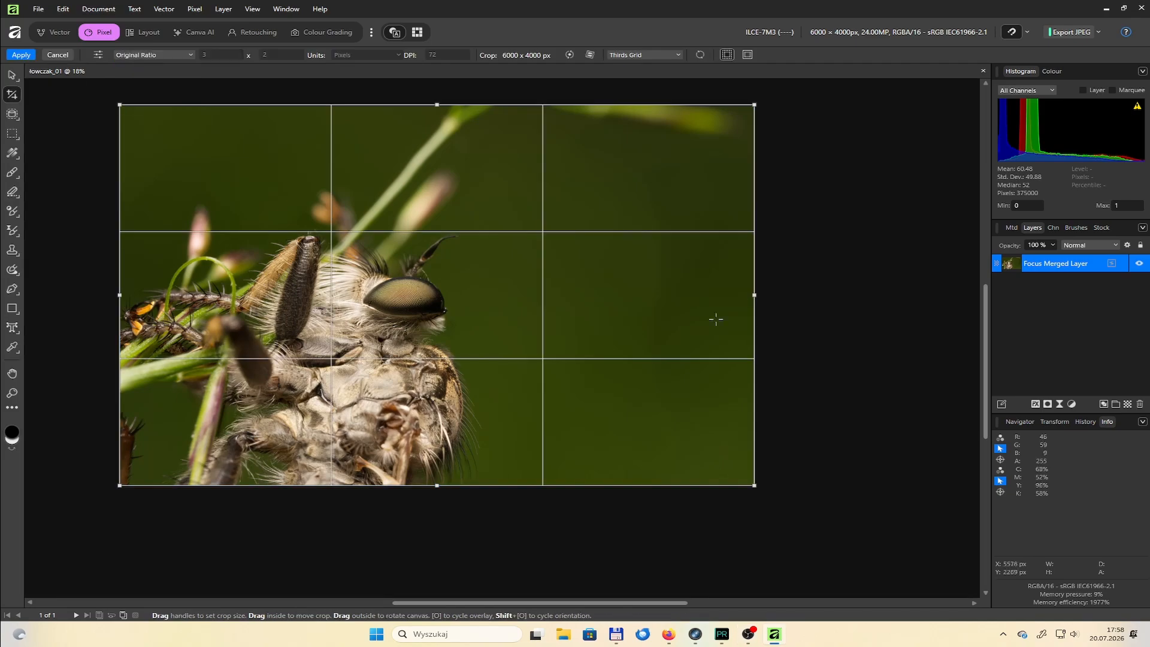
{"action": "left_click_drag", "start_coordinate": [754, 295], "coordinate": [580, 296]}
{"action": "key", "text": "h"}
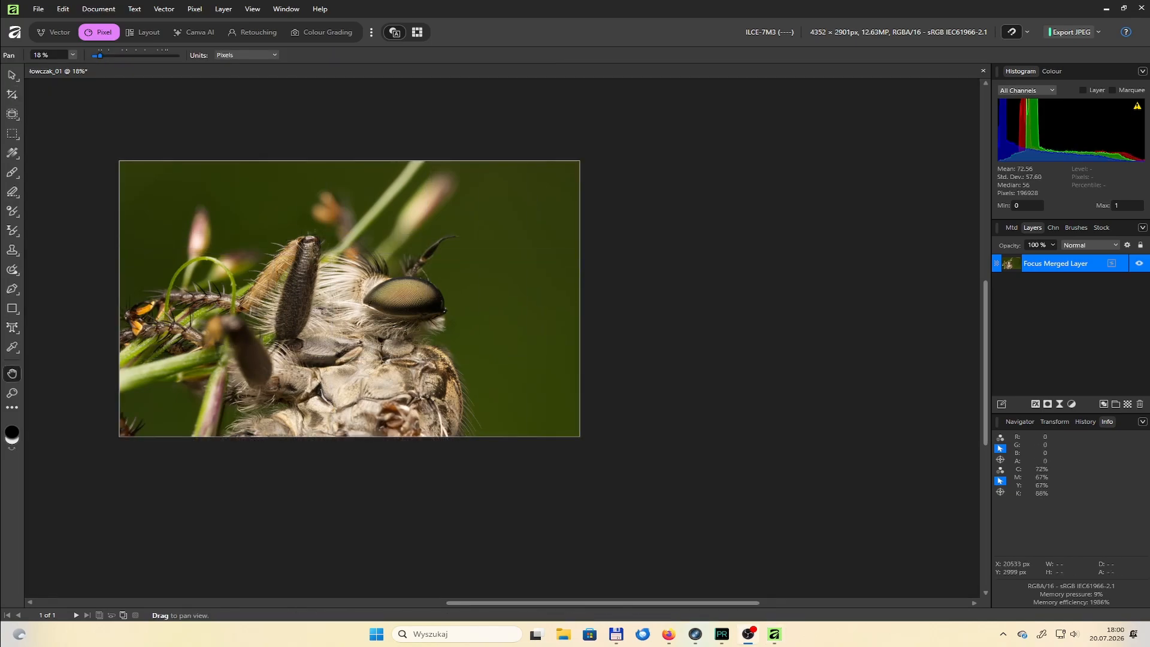
Add an empty pixel layer above the focus merged layer and choose the Inpainting Brush
{"action": "scroll", "coordinate": [251, 323], "scroll_direction": "up", "scroll_amount": 4}
{"action": "mouse_move", "coordinate": [251, 324]}
{"action": "left_mouse_down"}
{"action": "mouse_move", "coordinate": [415, 213]}
{"action": "mouse_move", "coordinate": [470, 509]}
{"action": "left_mouse_up"}
{"action": "scroll", "coordinate": [470, 510], "scroll_direction": "up", "scroll_amount": 3}
{"action": "left_click", "coordinate": [1127, 404]}
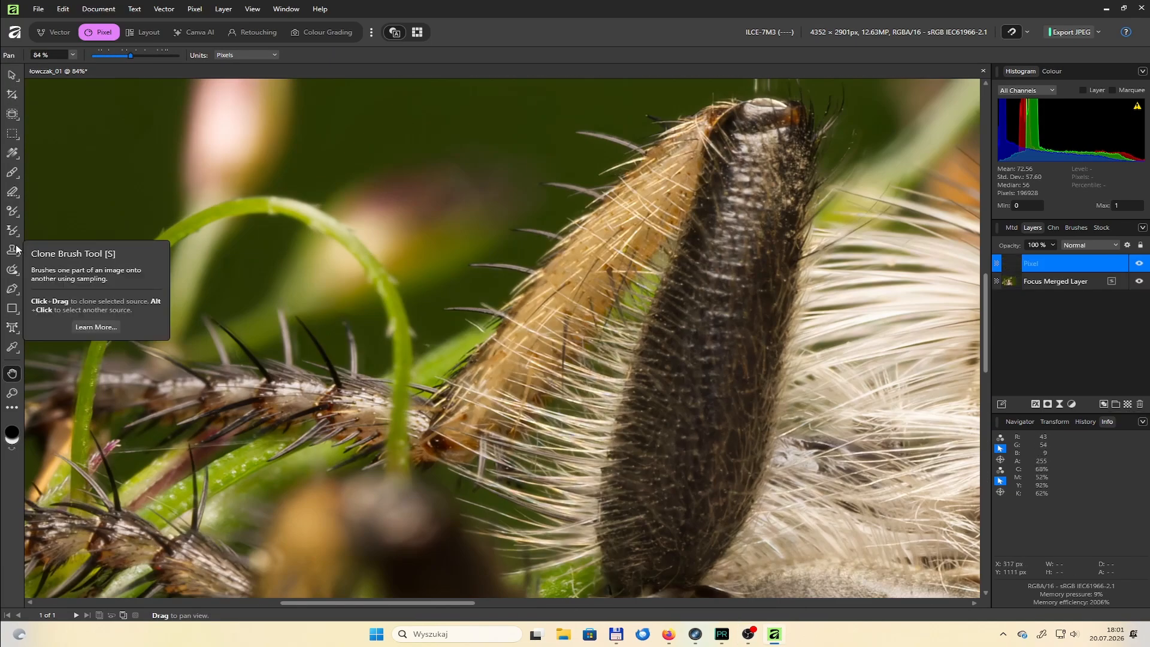
{"action": "left_click", "coordinate": [12, 271]}
{"action": "left_click", "coordinate": [13, 271]}
{"action": "left_click", "coordinate": [90, 269]}
{"action": "scroll", "coordinate": [368, 346], "scroll_direction": "up", "scroll_amount": 3}
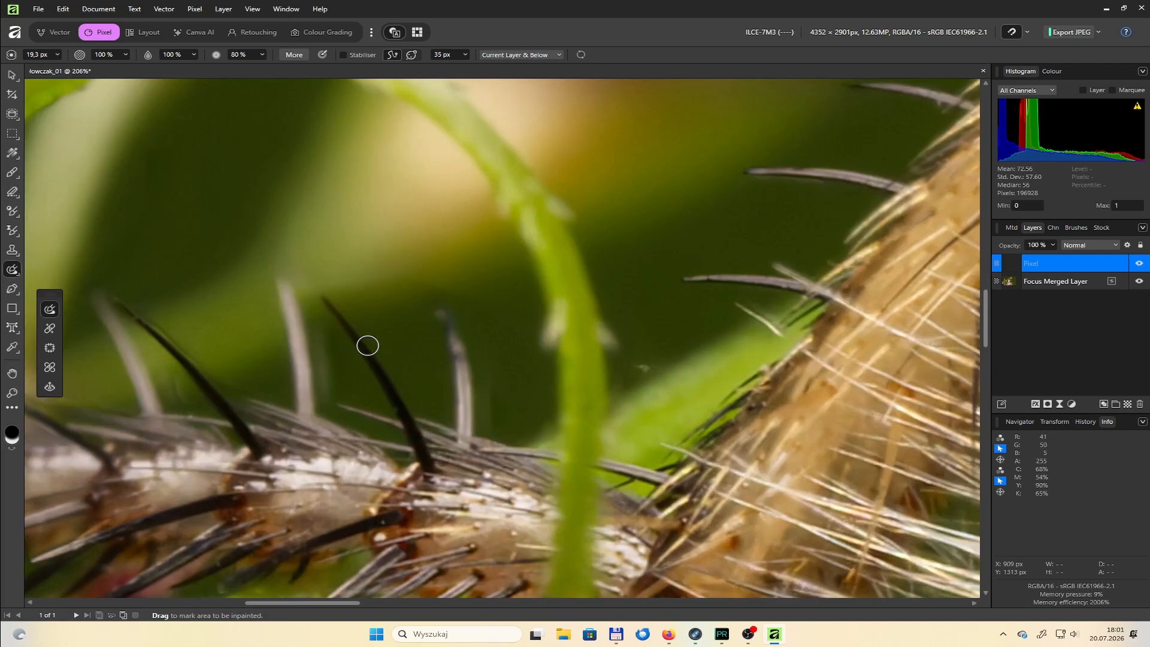
Inpaint the flawed green background just in front of the hairs below the eye with a brush of about 30 px
{"action": "scroll", "coordinate": [479, 311], "scroll_direction": "down", "scroll_amount": 5}
{"action": "scroll", "coordinate": [652, 372], "scroll_direction": "up", "scroll_amount": 7}
{"action": "scroll", "coordinate": [652, 373], "scroll_direction": "down", "scroll_amount": 2}
{"action": "left_click_drag", "start_coordinate": [610, 355], "coordinate": [545, 393]}
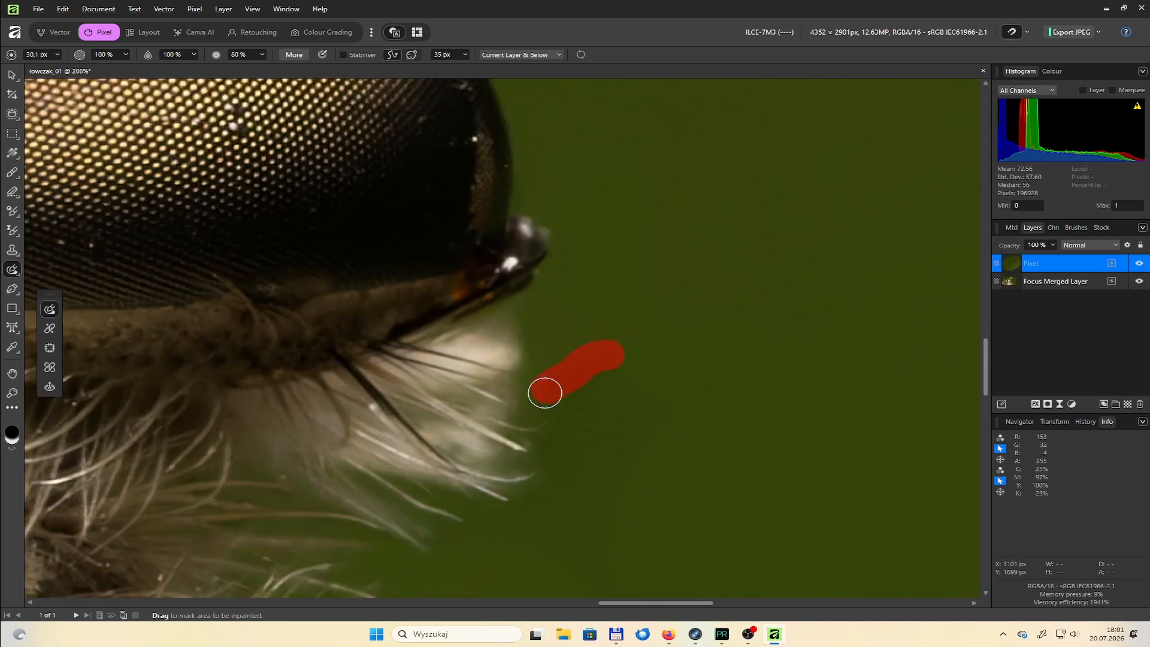
{"action": "scroll", "coordinate": [694, 480], "scroll_direction": "down", "scroll_amount": 3}
Set the Healing Brush to sample Current Layer & Below, reduce its size from the oversized setting, and heal a patch of background
{"action": "left_click", "coordinate": [12, 250]}
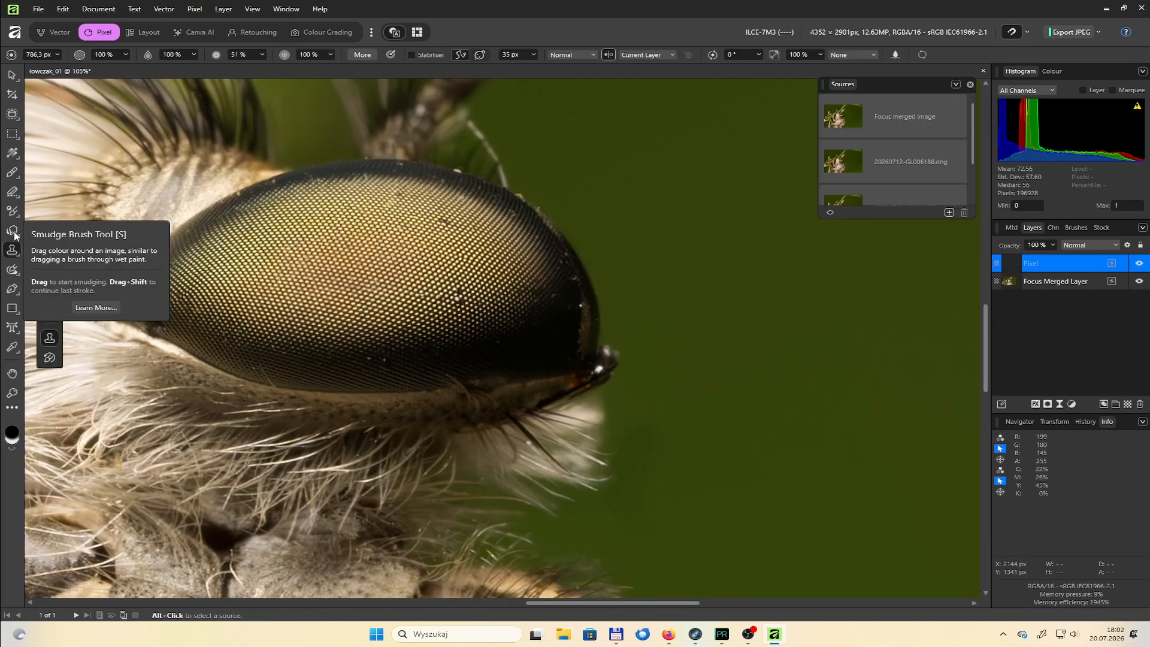
{"action": "left_click", "coordinate": [16, 272]}
{"action": "left_click", "coordinate": [72, 280]}
{"action": "key", "text": "bracketleft"}
{"action": "key", "text": "bracketleft"}
{"action": "key", "text": "bracketleft"}
{"action": "key", "text": "bracketleft"}
{"action": "key", "text": "bracketleft"}
{"action": "key", "text": "bracketleft"}
{"action": "left_click", "coordinate": [749, 392], "text": "alt"}
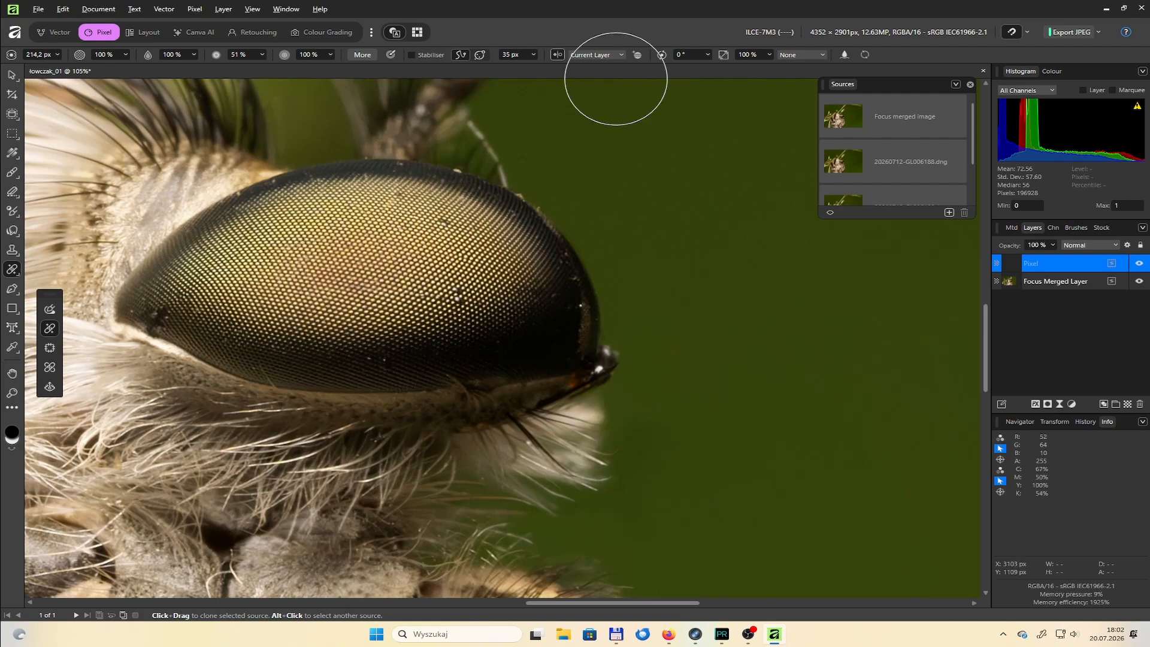
{"action": "left_click", "coordinate": [605, 54]}
{"action": "left_click", "coordinate": [599, 79]}
{"action": "left_click_drag", "start_coordinate": [549, 392], "coordinate": [565, 420]}
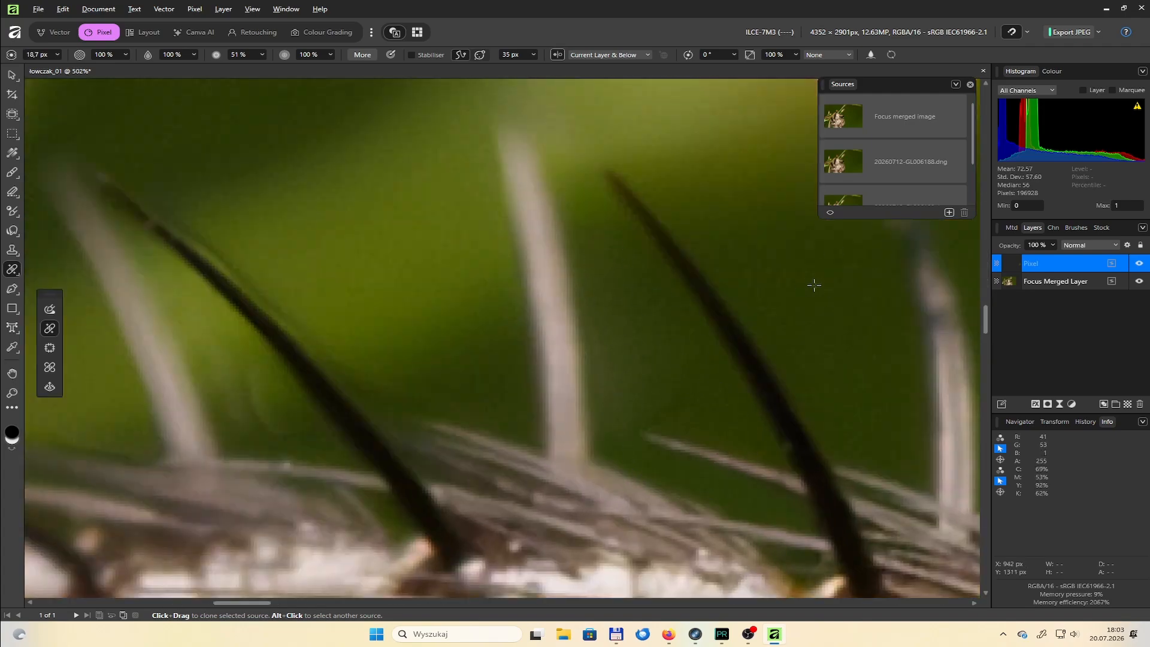
Clone clean green background beside the dark leg spine with the Clone Brush at 100% hardness and a size of about 12 px
{"action": "scroll", "coordinate": [618, 426], "scroll_direction": "down", "scroll_amount": 3}
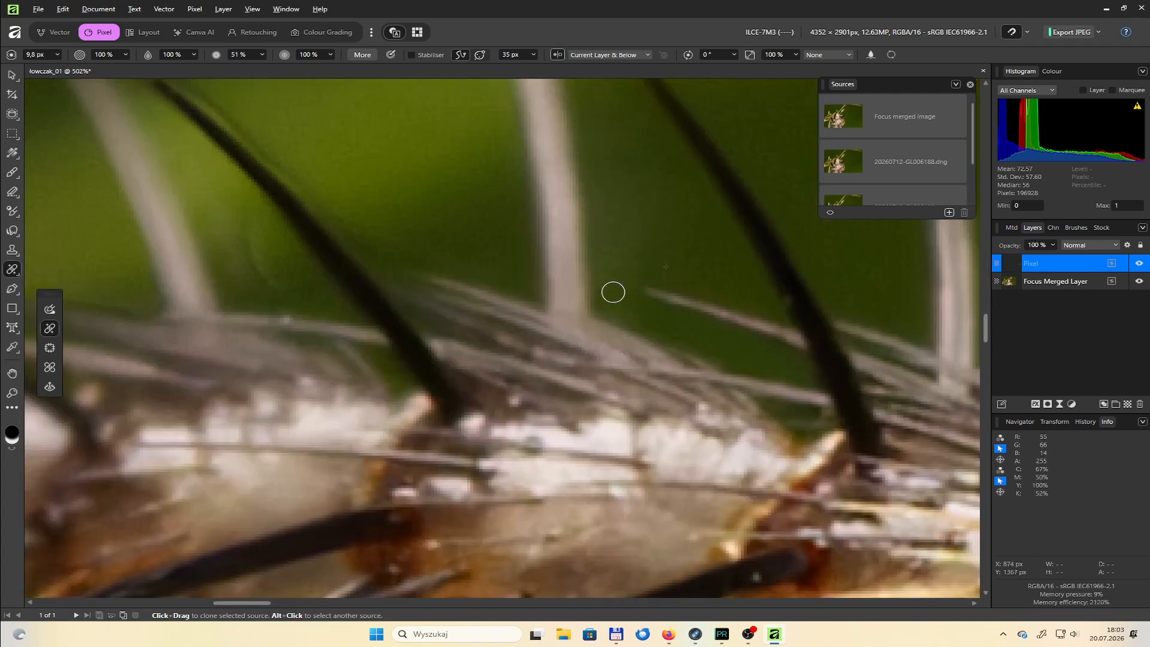
{"action": "scroll", "coordinate": [614, 292], "scroll_direction": "down", "scroll_amount": 5}
{"action": "scroll", "coordinate": [712, 287], "scroll_direction": "up", "scroll_amount": 5}
{"action": "scroll", "coordinate": [541, 360], "scroll_direction": "down", "scroll_amount": 5}
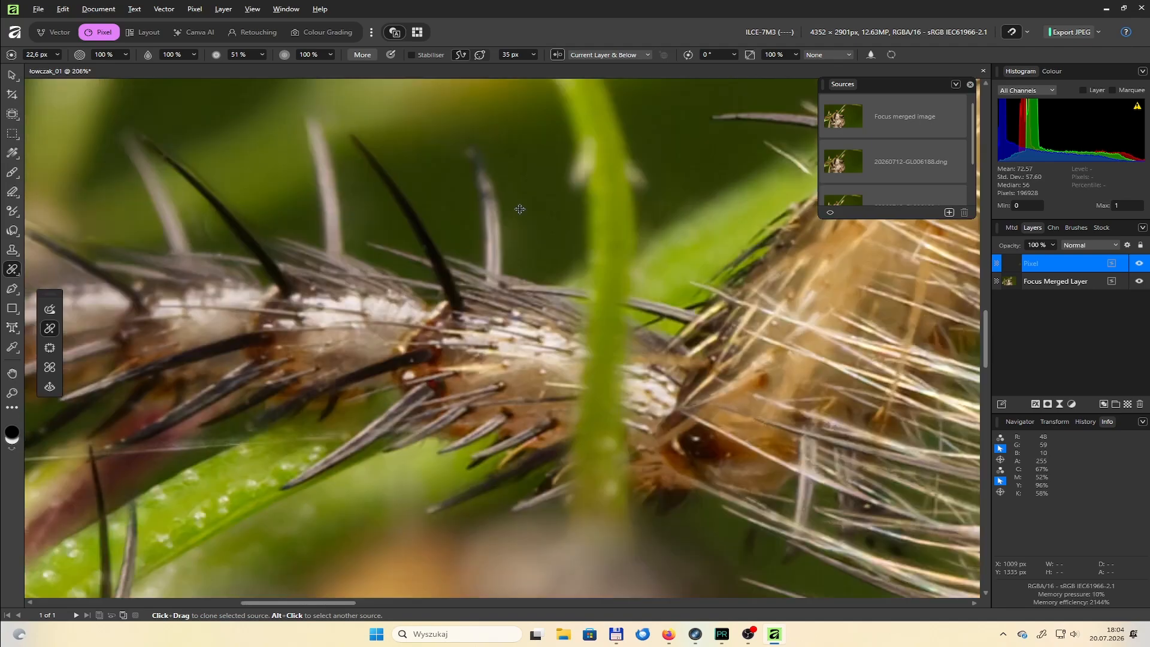
{"action": "scroll", "coordinate": [772, 254], "scroll_direction": "up", "scroll_amount": 5}
{"action": "key", "text": "s"}
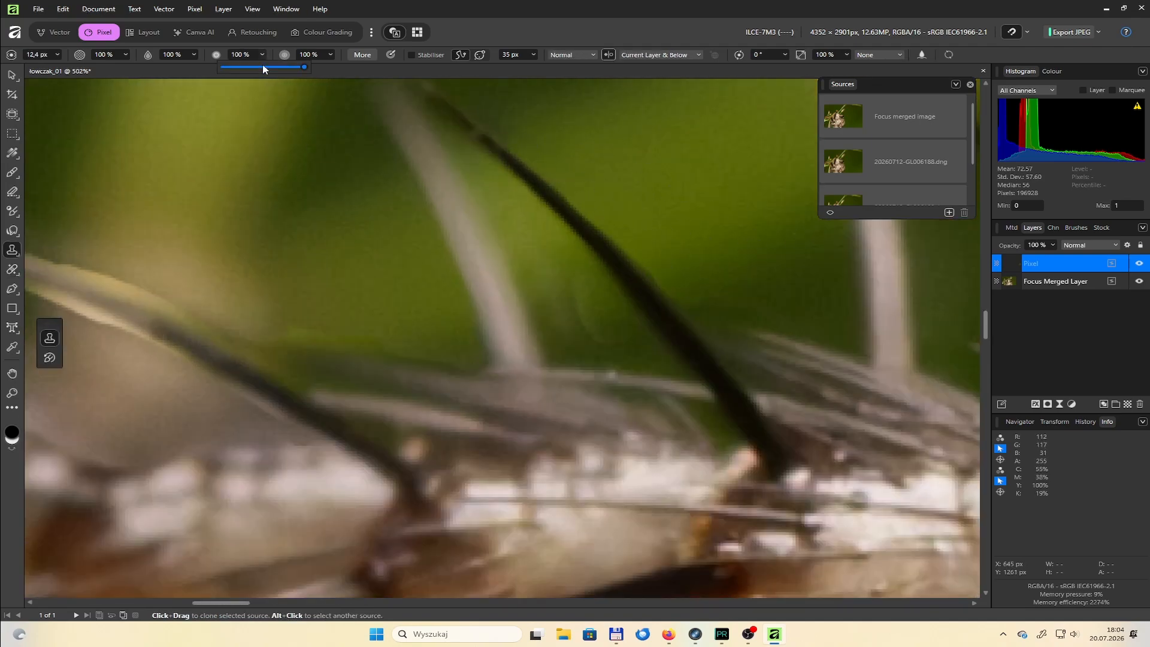
{"action": "left_click_drag", "start_coordinate": [679, 269], "coordinate": [750, 215]}
{"action": "scroll", "coordinate": [692, 229], "scroll_direction": "down", "scroll_amount": 4}
{"action": "scroll", "coordinate": [615, 335], "scroll_direction": "up", "scroll_amount": 6}
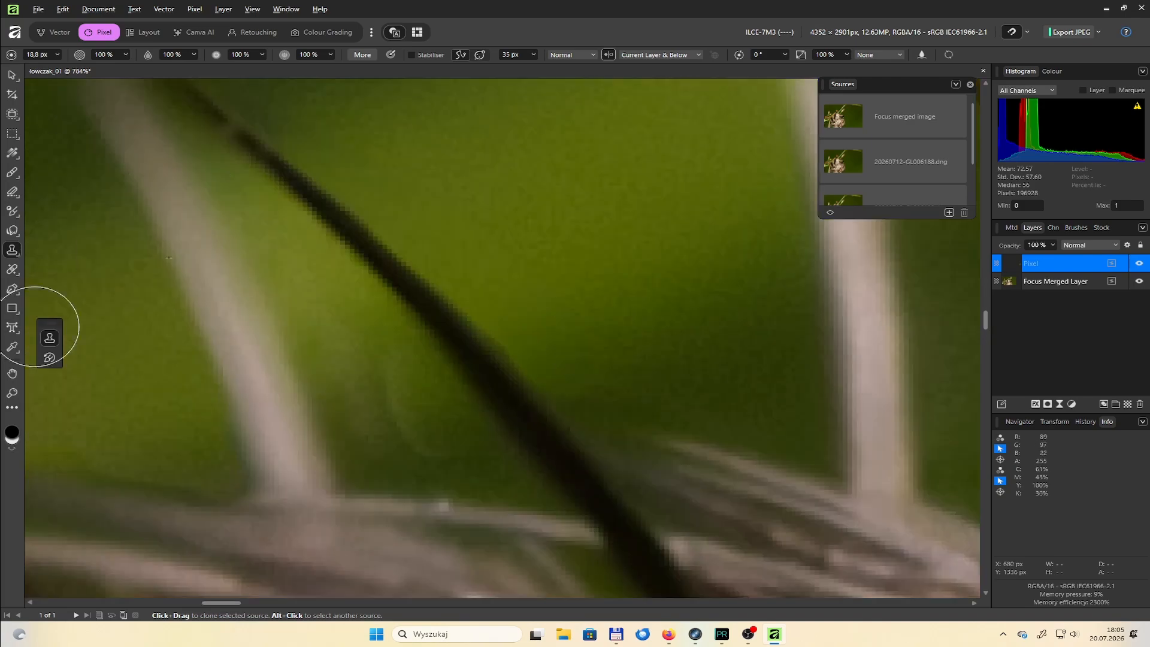
Switch to the Healing Brush at 18.8 px and retouch the green background around the dark spine and inside the curled stem
{"action": "left_click", "coordinate": [13, 270]}
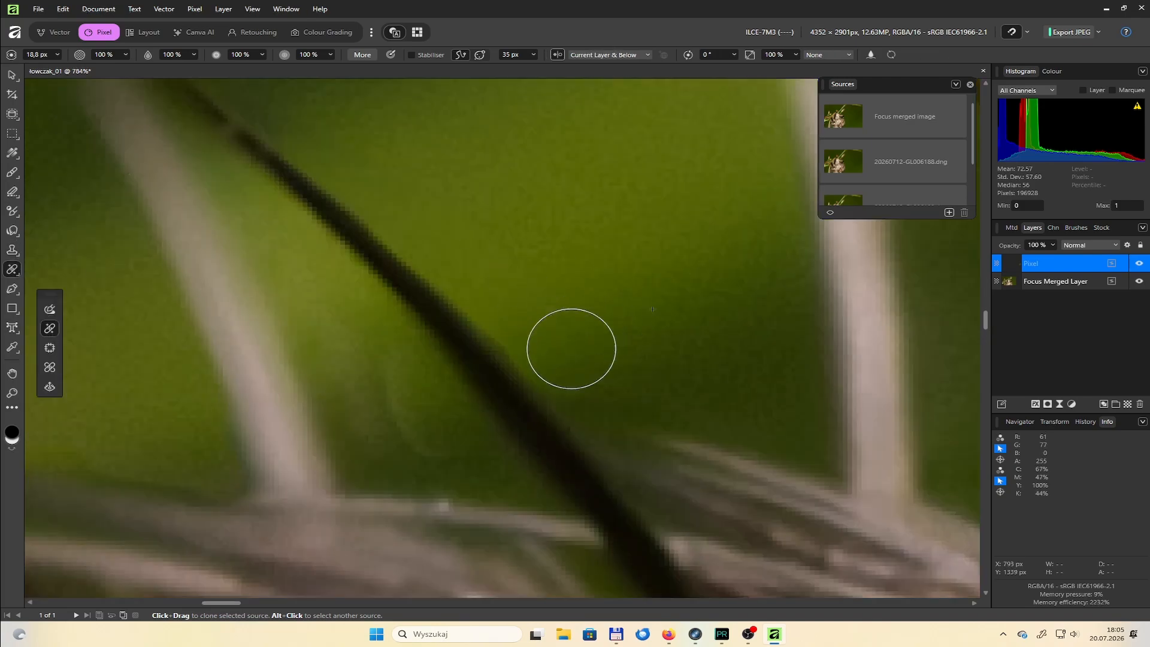
{"action": "scroll", "coordinate": [442, 214], "scroll_direction": "down", "scroll_amount": 3}
{"action": "scroll", "coordinate": [467, 267], "scroll_direction": "up", "scroll_amount": 3}
{"action": "left_click", "coordinate": [445, 293]}
{"action": "key", "text": "ctrl+z"}
{"action": "scroll", "coordinate": [326, 282], "scroll_direction": "down", "scroll_amount": 4}
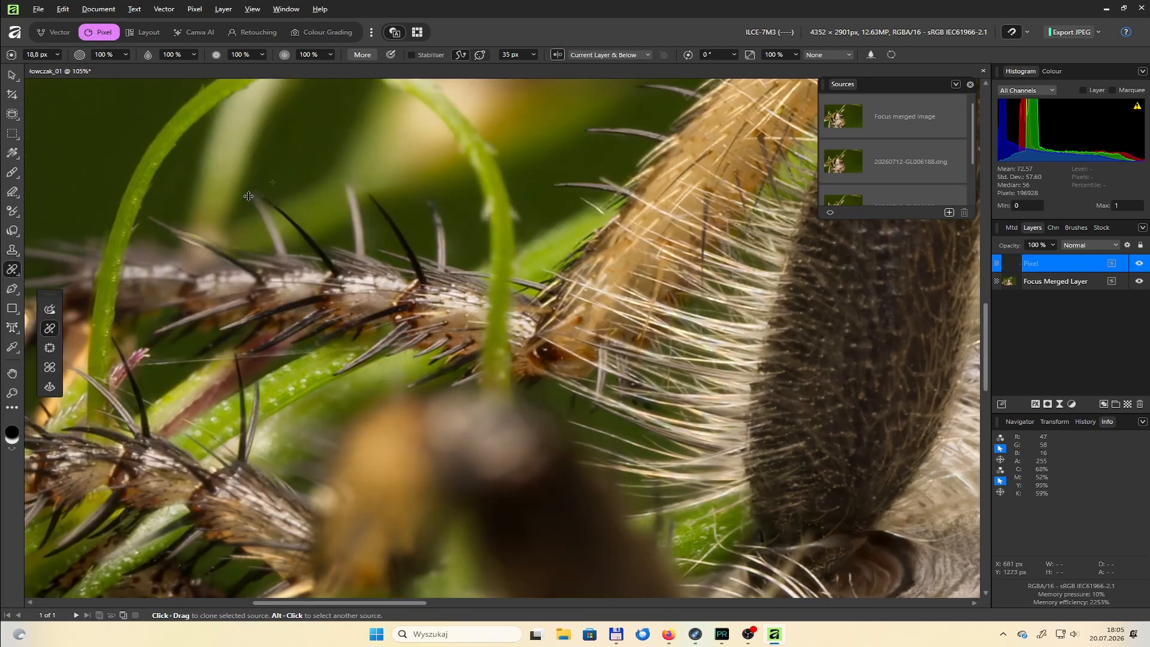
{"action": "scroll", "coordinate": [610, 308], "scroll_direction": "up", "scroll_amount": 3}
{"action": "scroll", "coordinate": [476, 254], "scroll_direction": "down", "scroll_amount": 4}
{"action": "scroll", "coordinate": [495, 339], "scroll_direction": "up", "scroll_amount": 3}
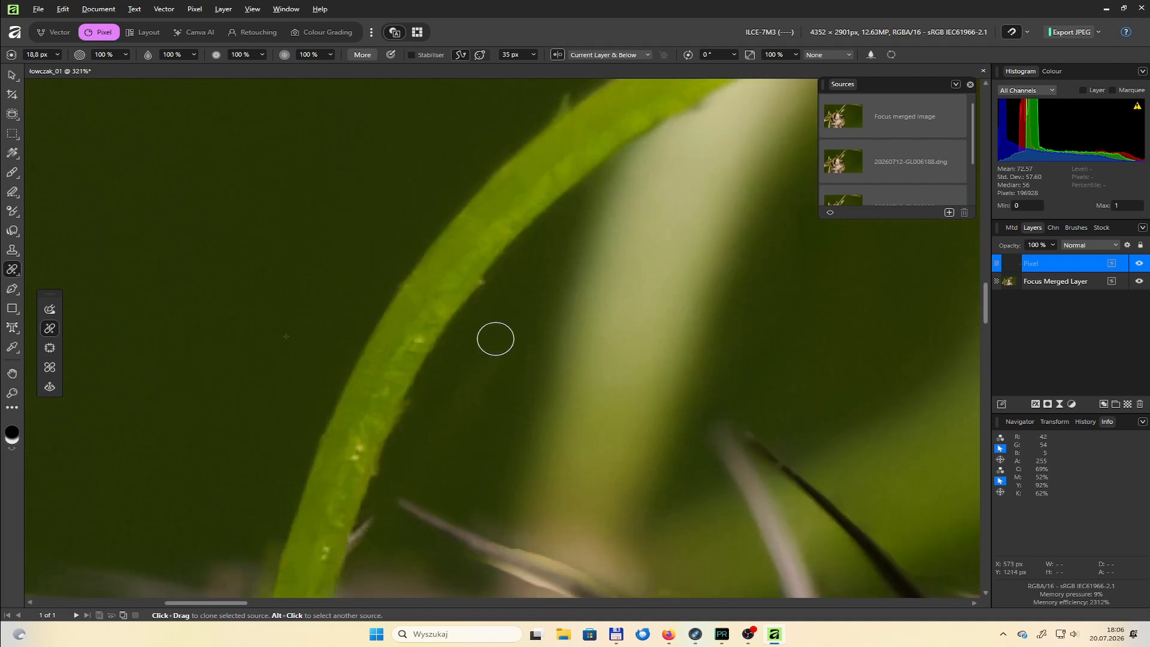
Heal the pale yellow fringe along the slanted spine beside the curled stem, reducing the brush to about 20 px
{"action": "scroll", "coordinate": [539, 385], "scroll_direction": "up", "scroll_amount": 2}
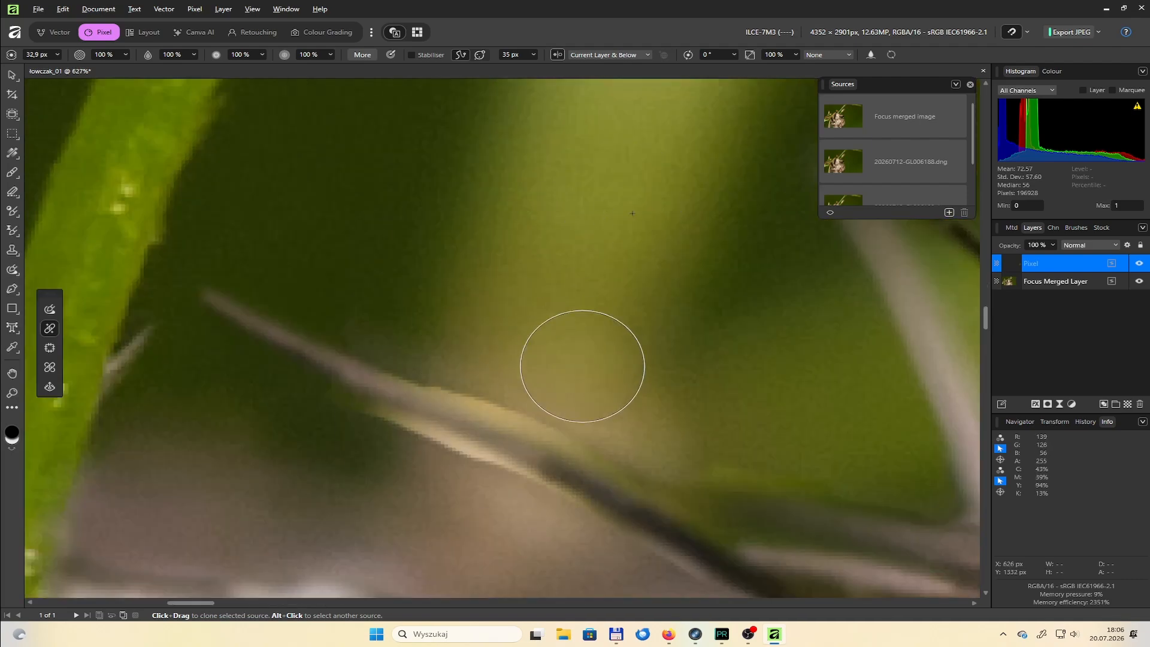
{"action": "key", "text": "bracketleft"}
{"action": "key", "text": "bracketleft"}
{"action": "key", "text": "bracketleft"}
{"action": "key", "text": "bracketleft"}
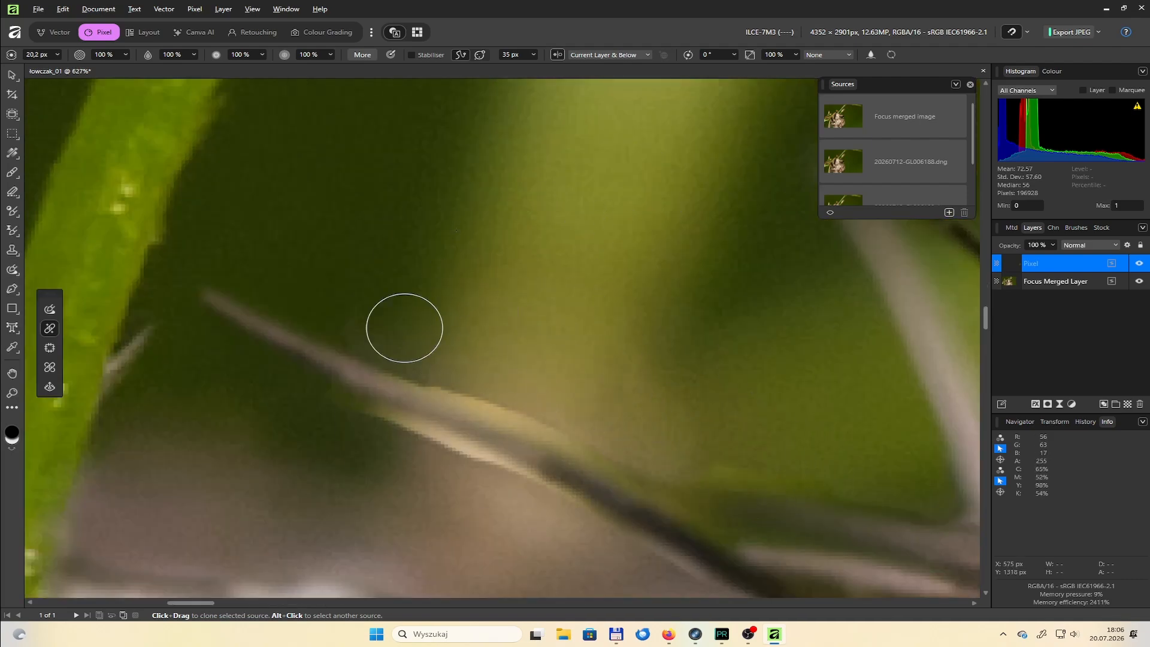
{"action": "scroll", "coordinate": [426, 432], "scroll_direction": "up", "scroll_amount": 2}
{"action": "scroll", "coordinate": [511, 396], "scroll_direction": "down", "scroll_amount": 3}
{"action": "left_click_drag", "start_coordinate": [606, 331], "coordinate": [393, 347]}
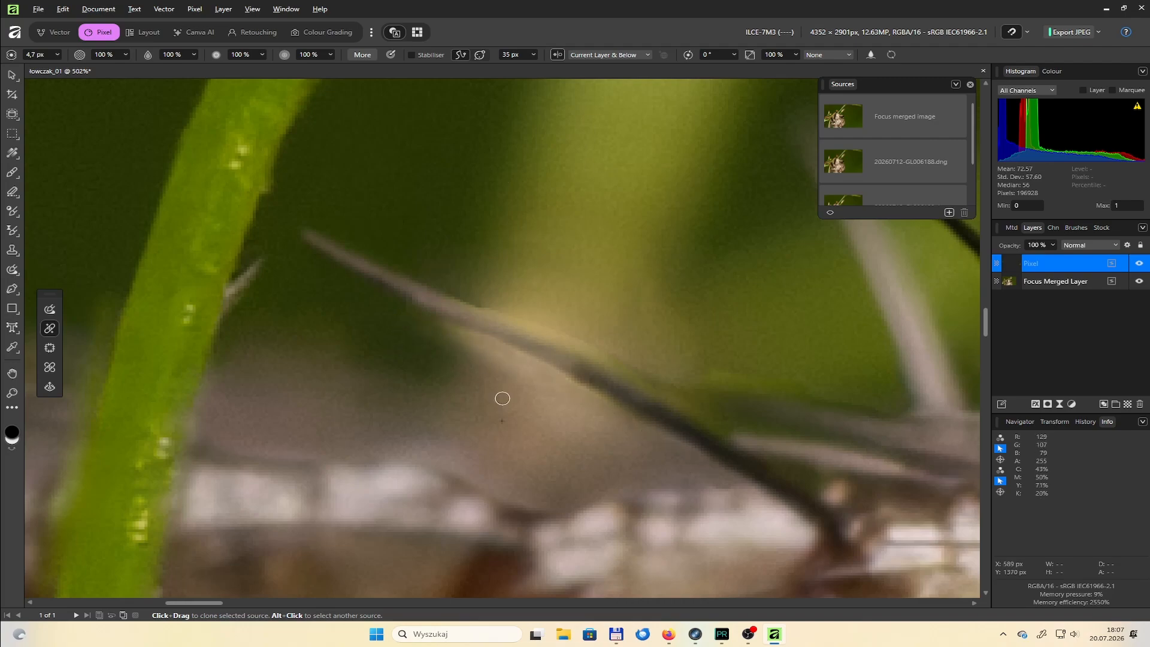
Heal the blurred background just above the slanted spine with a brush of about 29 px
{"action": "scroll", "coordinate": [503, 399], "scroll_direction": "down", "scroll_amount": 5}
{"action": "scroll", "coordinate": [523, 240], "scroll_direction": "up", "scroll_amount": 4}
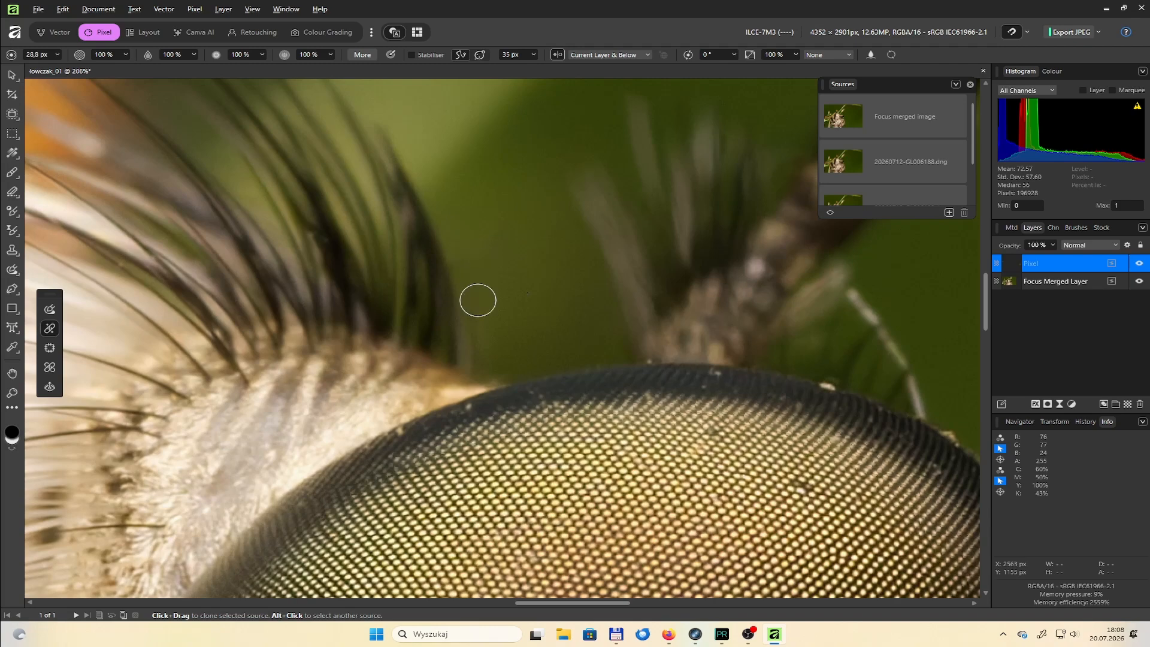
{"action": "scroll", "coordinate": [475, 270], "scroll_direction": "down", "scroll_amount": 5}
{"action": "scroll", "coordinate": [503, 206], "scroll_direction": "up", "scroll_amount": 9}
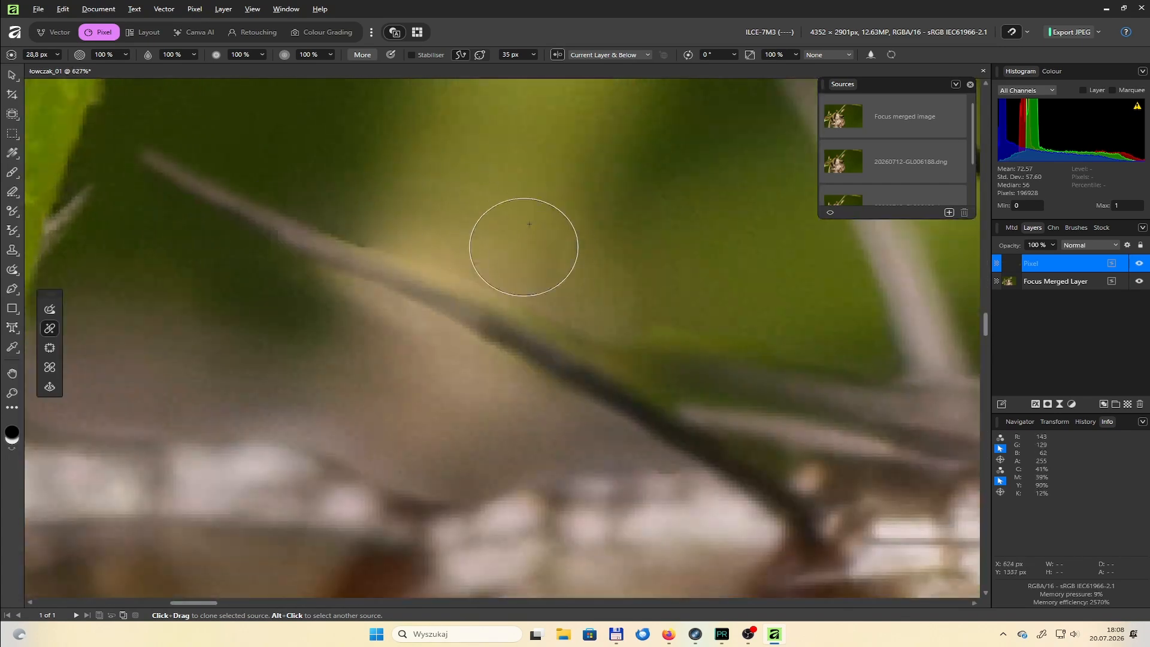
{"action": "left_click_drag", "start_coordinate": [586, 278], "coordinate": [572, 266]}
Sample the dark green area under the slanted spine and heal the patch beside it with a brush of about 13 px
{"action": "left_click", "coordinate": [242, 296], "text": "alt"}
{"action": "key", "text": "["}
{"action": "key", "text": "["}
{"action": "key", "text": "["}
{"action": "key", "text": "["}
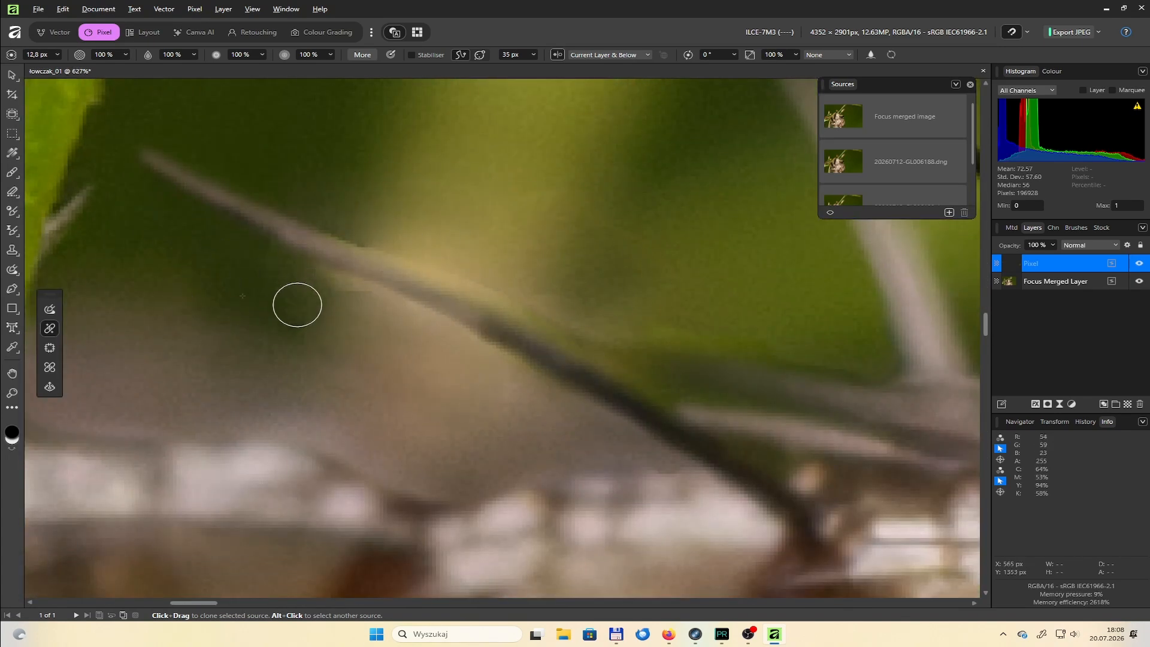
{"action": "scroll", "coordinate": [297, 305], "scroll_direction": "down", "scroll_amount": 3}
Inpaint the brown spiny fragment in the photo's lower left corner using the Inpainting Brush at about 185 px
{"action": "scroll", "coordinate": [357, 287], "scroll_direction": "down", "scroll_amount": 8}
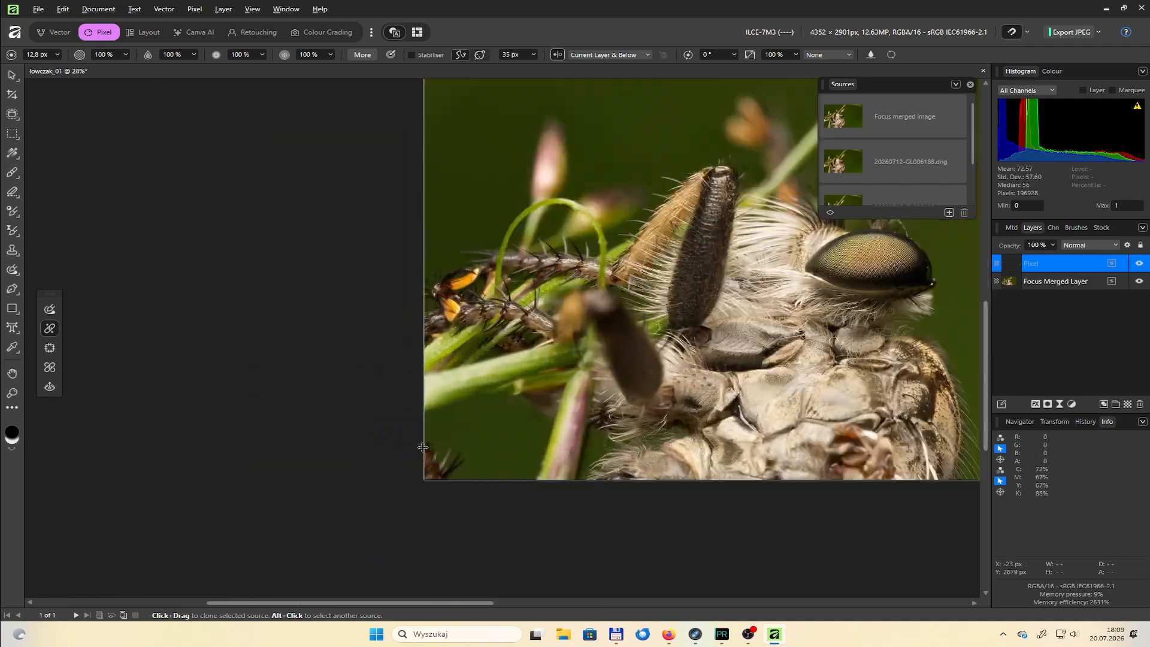
{"action": "scroll", "coordinate": [441, 453], "scroll_direction": "up", "scroll_amount": 4}
{"action": "left_click", "coordinate": [49, 309]}
{"action": "key", "text": "]"}
{"action": "key", "text": "]"}
{"action": "key", "text": "]"}
{"action": "key", "text": "]"}
{"action": "key", "text": "]"}
{"action": "key", "text": "]"}
{"action": "left_click_drag", "start_coordinate": [427, 449], "coordinate": [443, 552]}
Save the document, declining the offer to save it to a new file
{"action": "scroll", "coordinate": [523, 562], "scroll_direction": "down", "scroll_amount": 6}
{"action": "scroll", "coordinate": [623, 336], "scroll_direction": "up", "scroll_amount": 1}
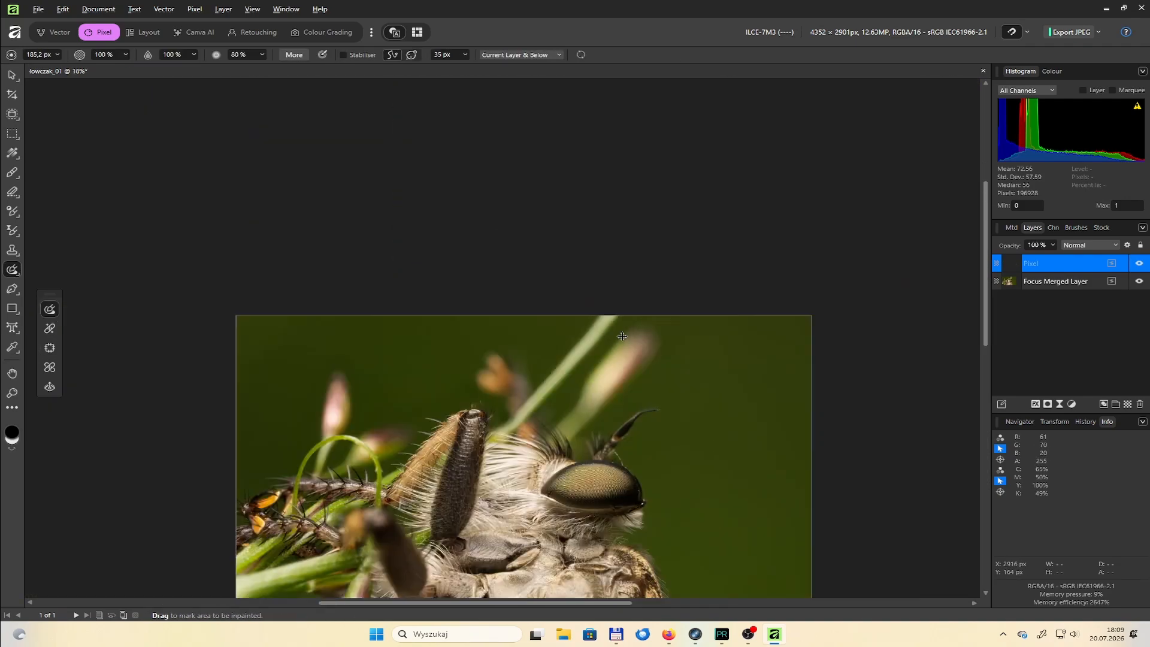
{"action": "scroll", "coordinate": [599, 433], "scroll_direction": "down", "scroll_amount": 1}
{"action": "scroll", "coordinate": [599, 434], "scroll_direction": "up", "scroll_amount": 5}
{"action": "scroll", "coordinate": [563, 364], "scroll_direction": "down", "scroll_amount": 5}
{"action": "scroll", "coordinate": [558, 421], "scroll_direction": "up", "scroll_amount": 2}
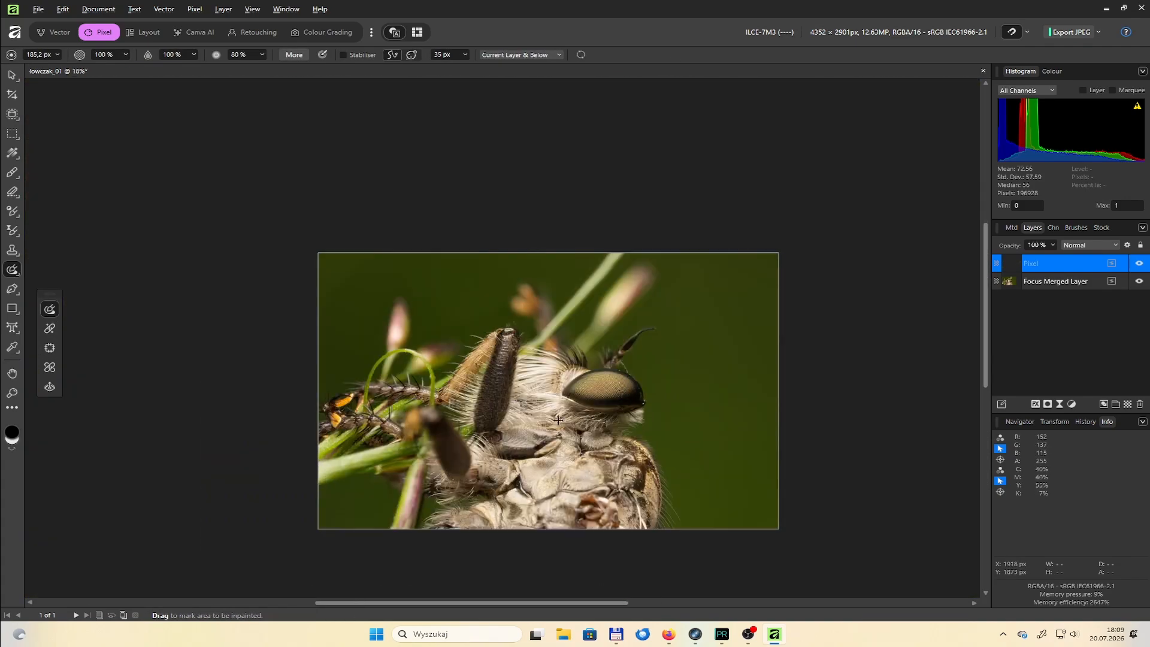
{"action": "key", "text": "ctrl+s"}
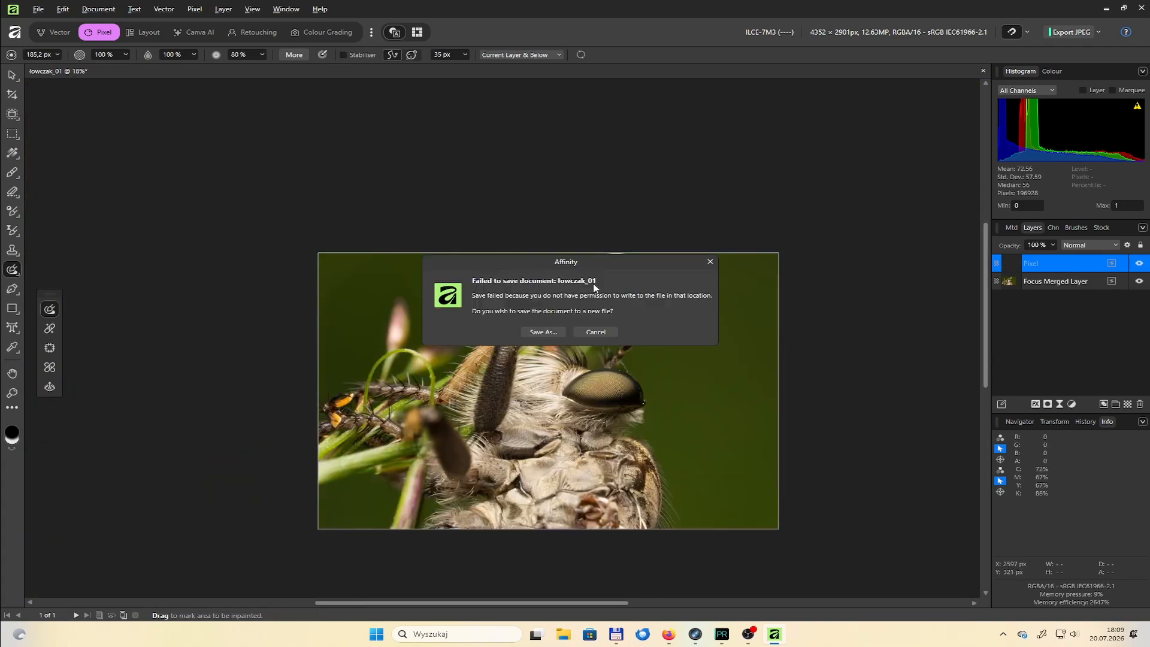
{"action": "left_click", "coordinate": [585, 332]}
Show the macro library and run the Inpaint_Dodge_Burn macro
{"action": "scroll", "coordinate": [662, 349], "scroll_direction": "up", "scroll_amount": 10}
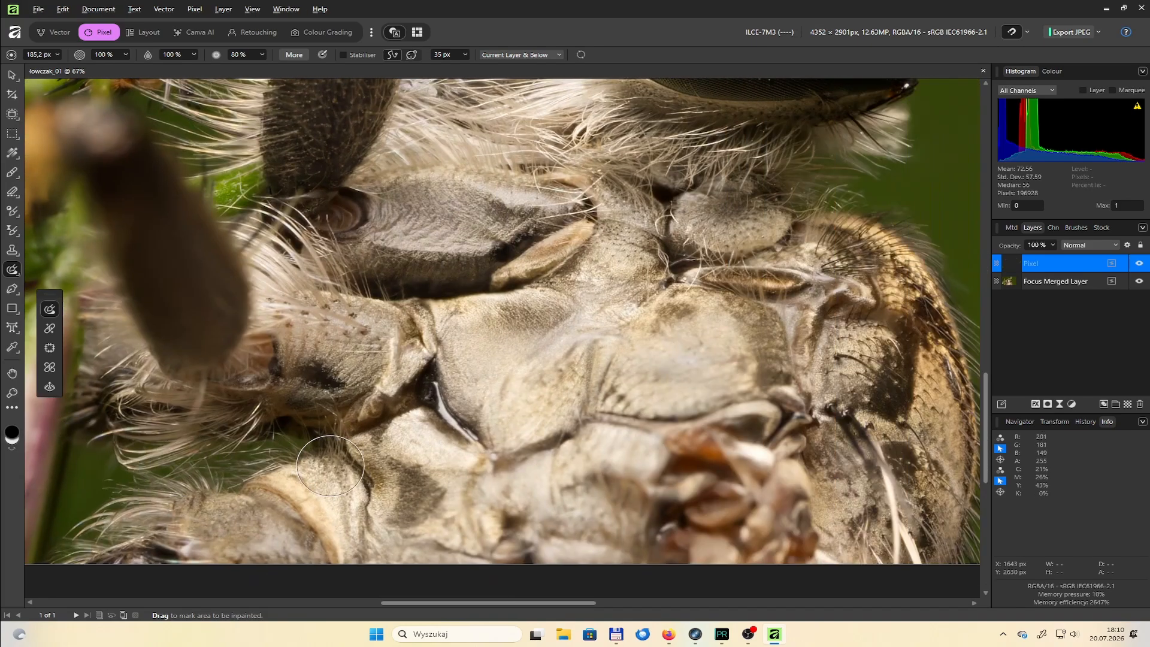
{"action": "scroll", "coordinate": [678, 423], "scroll_direction": "down", "scroll_amount": 10}
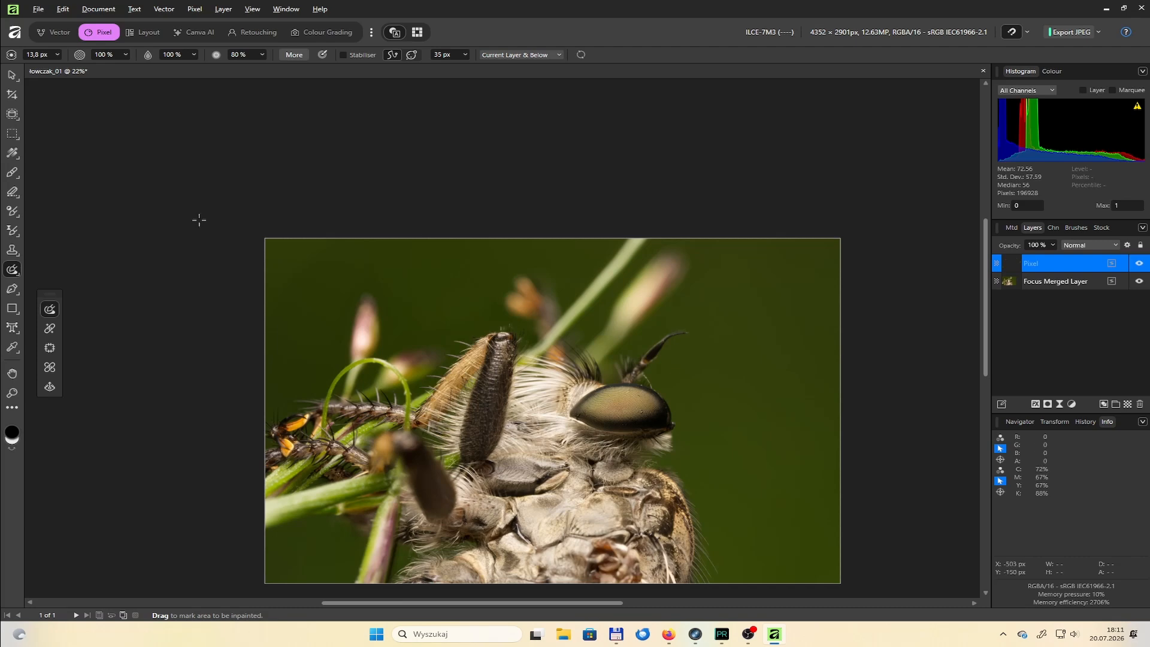
{"action": "left_click", "coordinate": [253, 9]}
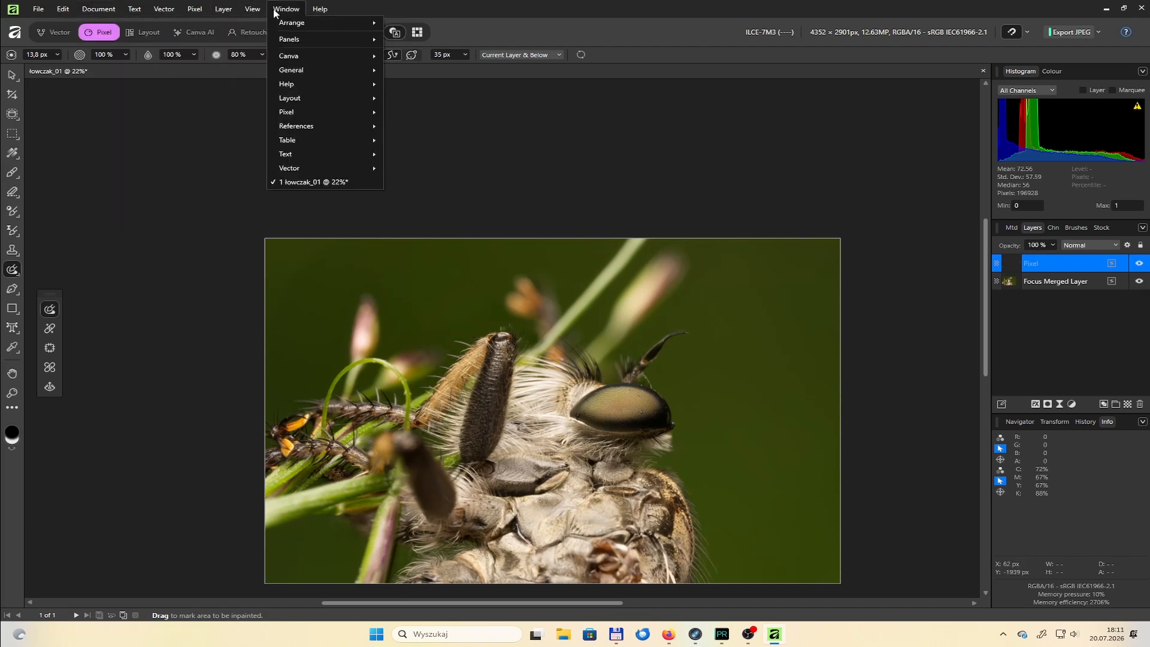
{"action": "mouse_move", "coordinate": [278, 84]}
{"action": "mouse_move", "coordinate": [353, 112]}
{"action": "left_click", "coordinate": [407, 194]}
{"action": "left_click", "coordinate": [67, 241]}
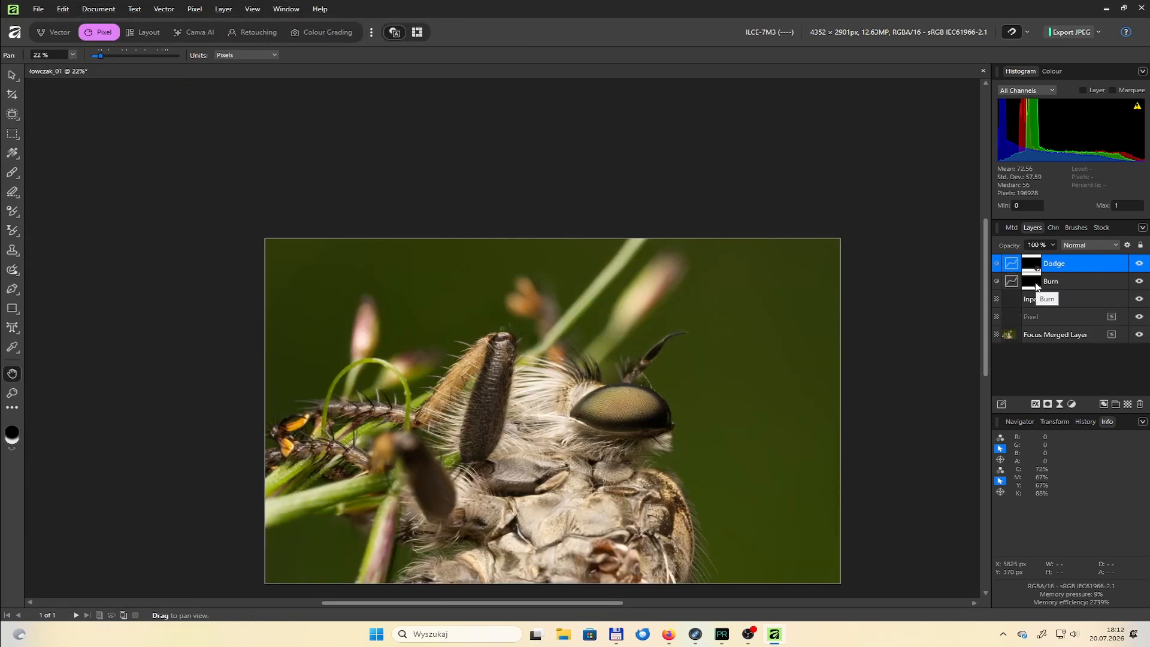
Darken the blurred pink bud above the eye by painting white on the Burn layer's mask, with a 255.4 px brush at 20% opacity
{"action": "left_click", "coordinate": [1054, 281]}
{"action": "scroll", "coordinate": [616, 316], "scroll_direction": "up", "scroll_amount": 3}
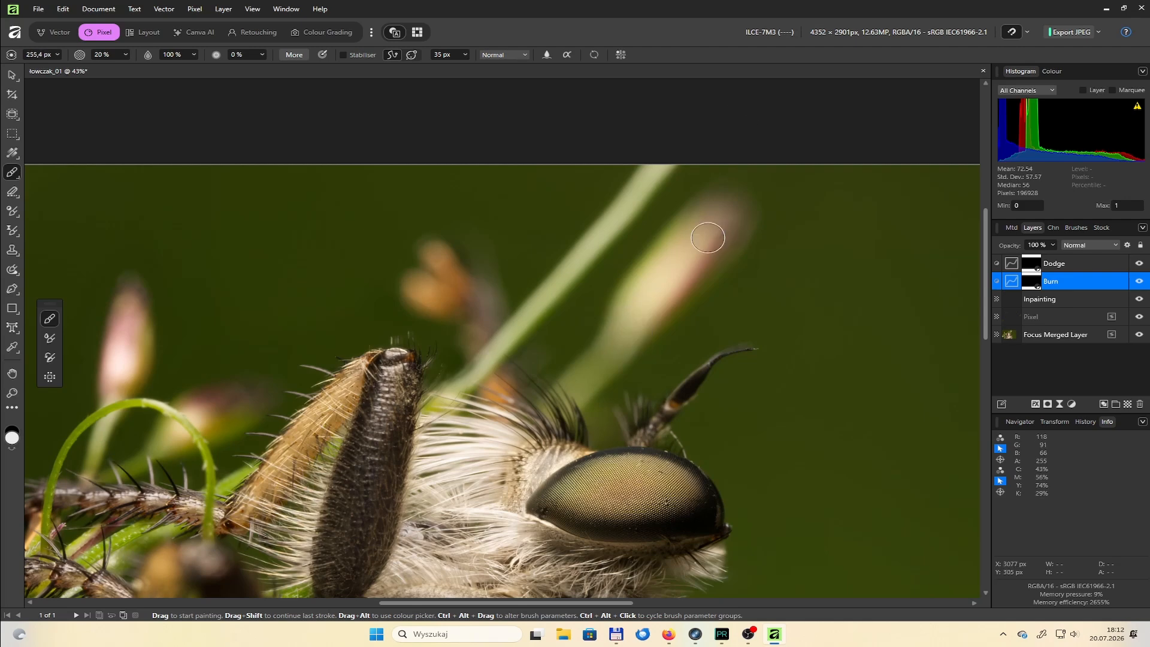
{"action": "mouse_move", "coordinate": [708, 238]}
{"action": "left_mouse_down"}
{"action": "mouse_move", "coordinate": [662, 310]}
{"action": "mouse_move", "coordinate": [623, 336]}
{"action": "left_mouse_up"}
Darken the diagonal green stem behind the fly's head on the Burn layer, using a smaller brush of about 131 px
{"action": "key", "text": "bracketleft"}
{"action": "key", "text": "bracketleft"}
{"action": "key", "text": "bracketleft"}
{"action": "key", "text": "bracketleft"}
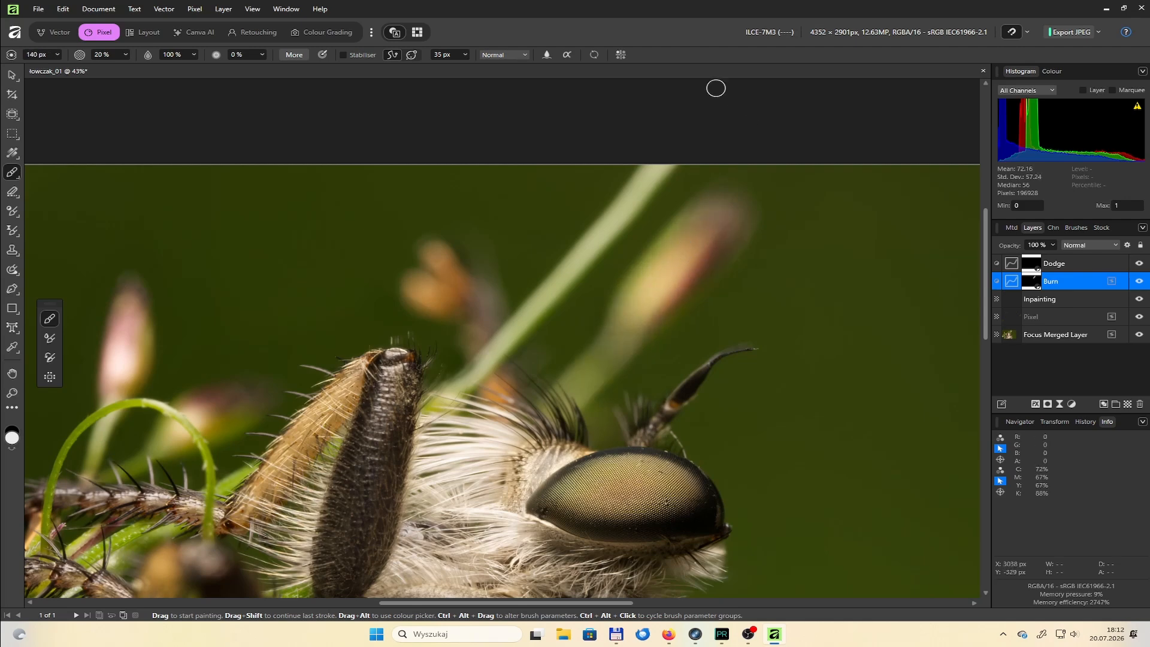
{"action": "key", "text": "bracketleft"}
{"action": "key", "text": "bracketleft"}
{"action": "left_click_drag", "start_coordinate": [664, 163], "coordinate": [509, 328]}
{"action": "left_click_drag", "start_coordinate": [590, 247], "coordinate": [559, 275]}
{"action": "scroll", "coordinate": [564, 276], "scroll_direction": "down", "scroll_amount": 3}
{"action": "scroll", "coordinate": [304, 334], "scroll_direction": "up", "scroll_amount": 7}
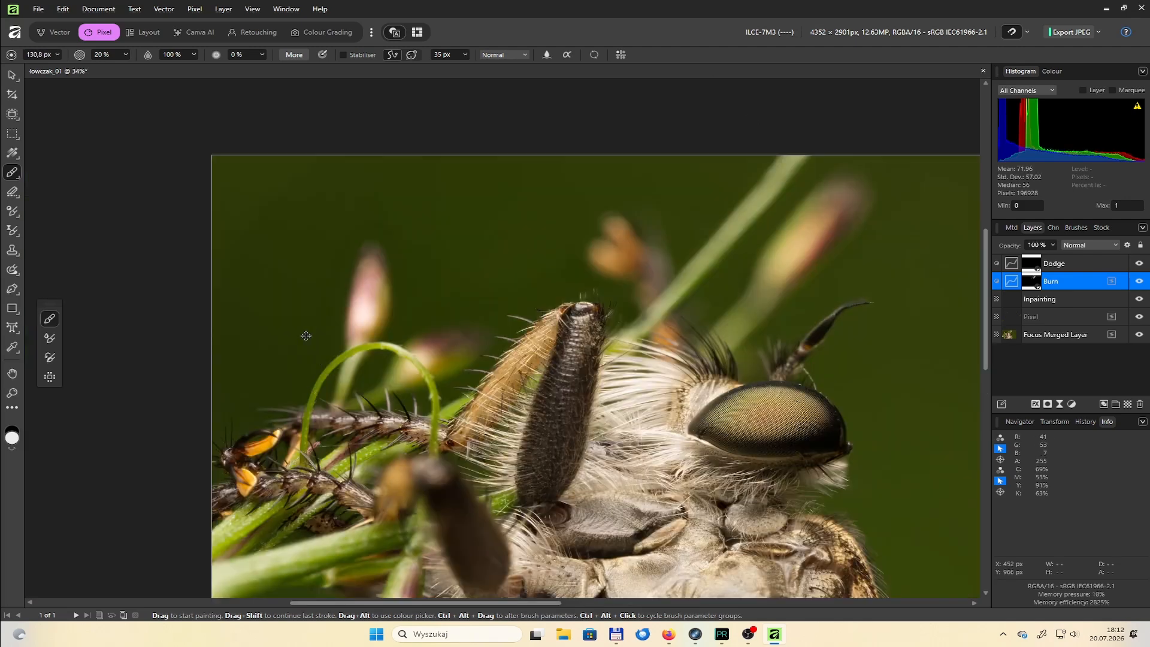
Darken the two blurred pink buds above the curled green tendril on the Burn layer, with the 130.8 px brush at 20% opacity
{"action": "mouse_move", "coordinate": [427, 186]}
{"action": "left_mouse_down"}
{"action": "mouse_move", "coordinate": [449, 226]}
{"action": "mouse_move", "coordinate": [422, 329]}
{"action": "left_mouse_up"}
{"action": "mouse_move", "coordinate": [602, 392]}
{"action": "left_mouse_down"}
{"action": "mouse_move", "coordinate": [621, 424]}
{"action": "mouse_move", "coordinate": [565, 443]}
{"action": "left_mouse_up"}
{"action": "mouse_move", "coordinate": [372, 341]}
{"action": "left_mouse_down"}
{"action": "mouse_move", "coordinate": [403, 442]}
{"action": "mouse_move", "coordinate": [404, 422]}
{"action": "left_mouse_up"}
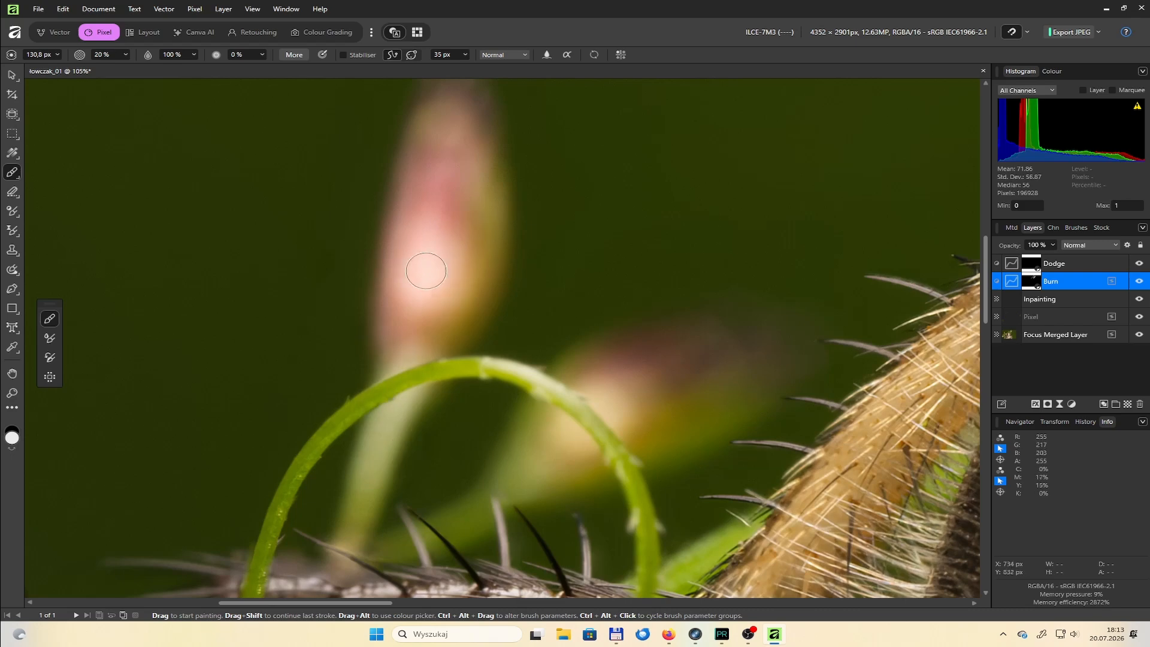
Heal the uneven edge of the diagonal stem beside the dark leg's tip on the Pixel layer, with a 19.5 px healing brush
{"action": "scroll", "coordinate": [695, 401], "scroll_direction": "down", "scroll_amount": 7}
{"action": "left_click", "coordinate": [1045, 316]}
{"action": "scroll", "coordinate": [826, 383], "scroll_direction": "up", "scroll_amount": 10}
{"action": "key", "text": "s"}
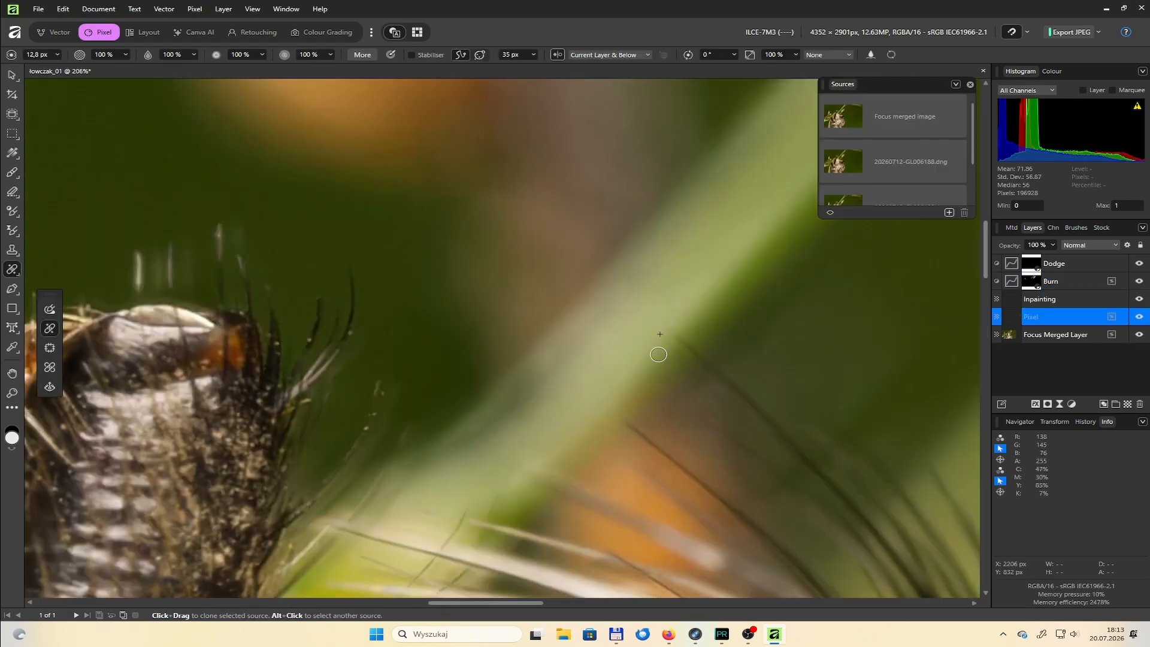
{"action": "key", "text": "bracketright"}
{"action": "left_click", "coordinate": [971, 85]}
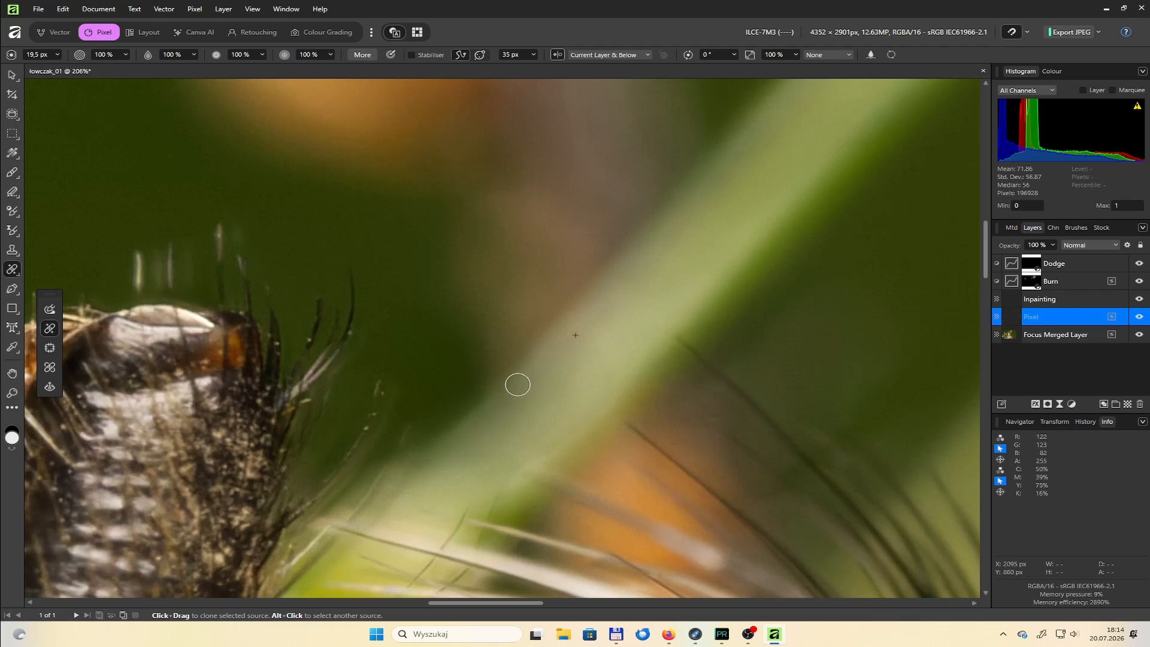
{"action": "scroll", "coordinate": [562, 438], "scroll_direction": "up", "scroll_amount": 3}
{"action": "left_click", "coordinate": [969, 85]}
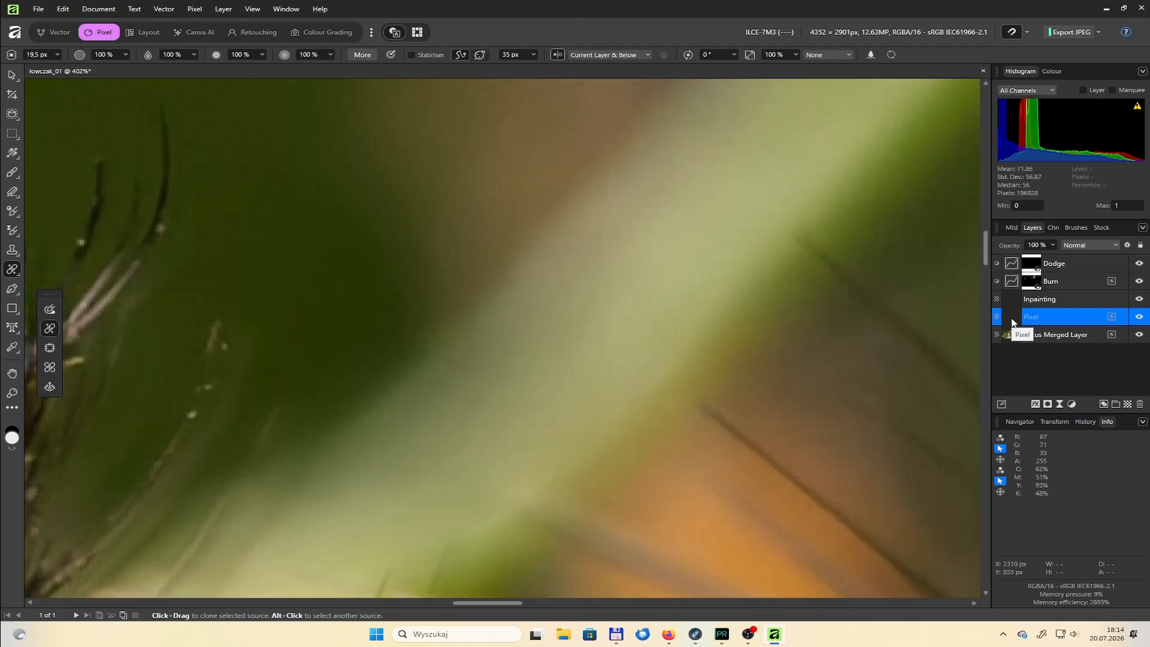
Add a live Add Noise filter to the Pixel layer: Gaussian, 1% intensity, monochromatic
{"action": "left_click", "coordinate": [1035, 404]}
{"action": "left_click", "coordinate": [729, 437]}
{"action": "left_click", "coordinate": [1060, 403]}
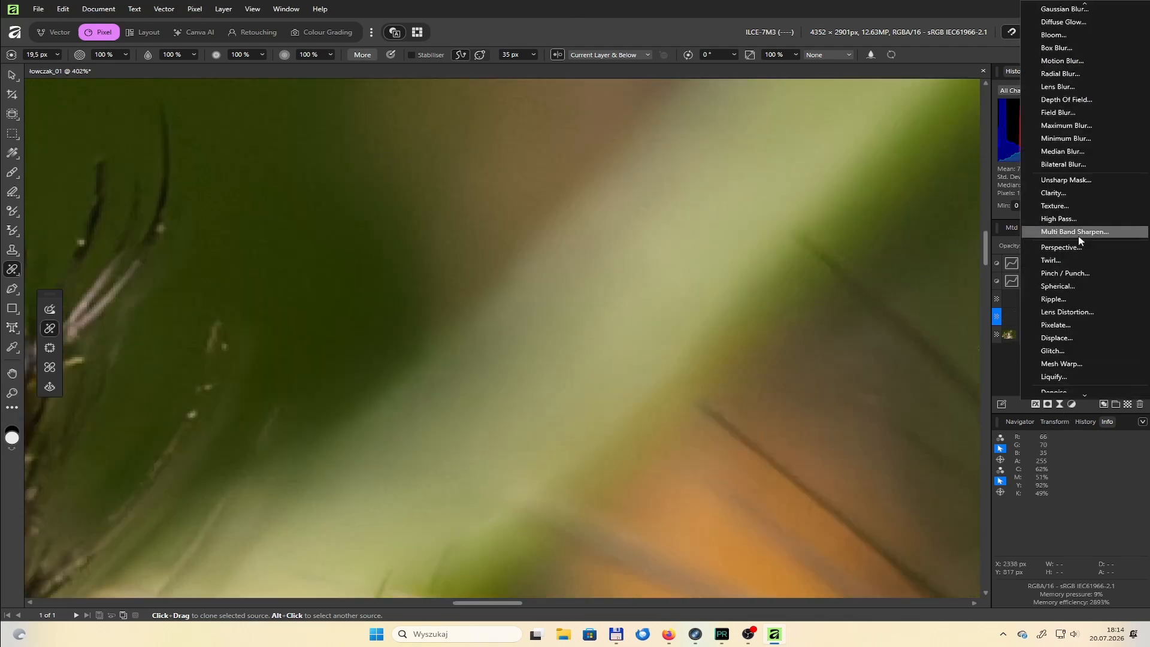
{"action": "left_click", "coordinate": [1065, 387]}
{"action": "left_click_drag", "start_coordinate": [773, 529], "coordinate": [781, 530]}
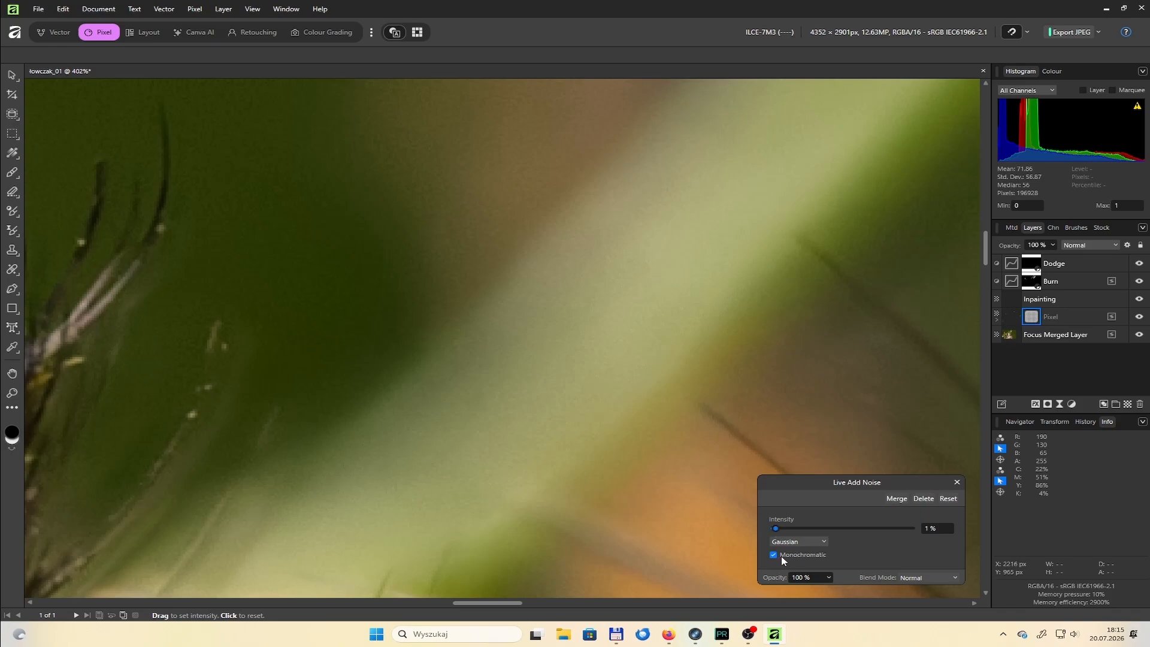
{"action": "left_click", "coordinate": [955, 483]}
{"action": "key", "text": "ctrl+0"}
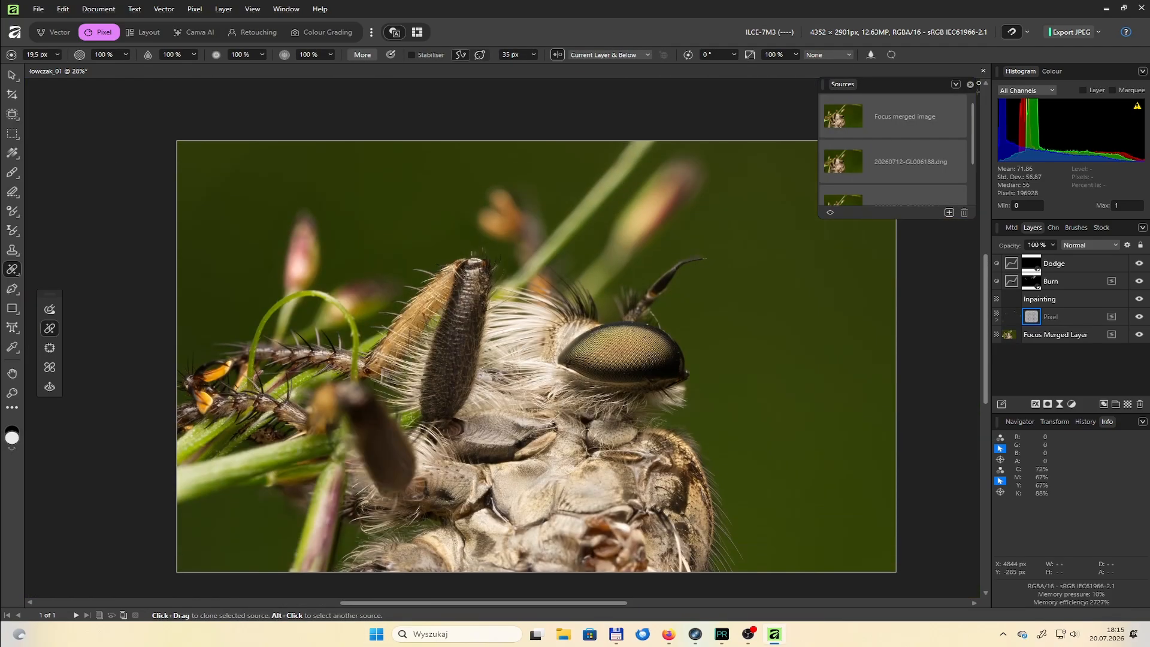
Darken further bright areas of the fly and the stems on the Burn layer, with a brush of about 176 px at 20% opacity
{"action": "left_click", "coordinate": [1046, 285]}
{"action": "key", "text": "b"}
{"action": "scroll", "coordinate": [617, 402], "scroll_direction": "up", "scroll_amount": 6}
{"action": "scroll", "coordinate": [707, 348], "scroll_direction": "down", "scroll_amount": 6}
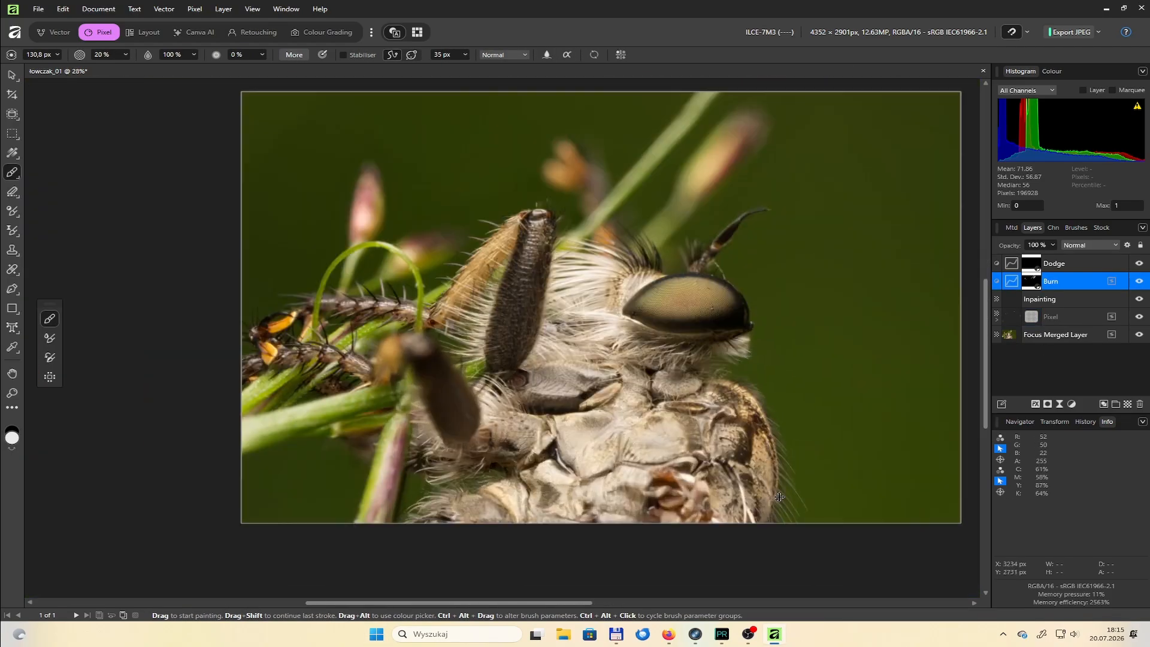
{"action": "scroll", "coordinate": [778, 476], "scroll_direction": "up", "scroll_amount": 4}
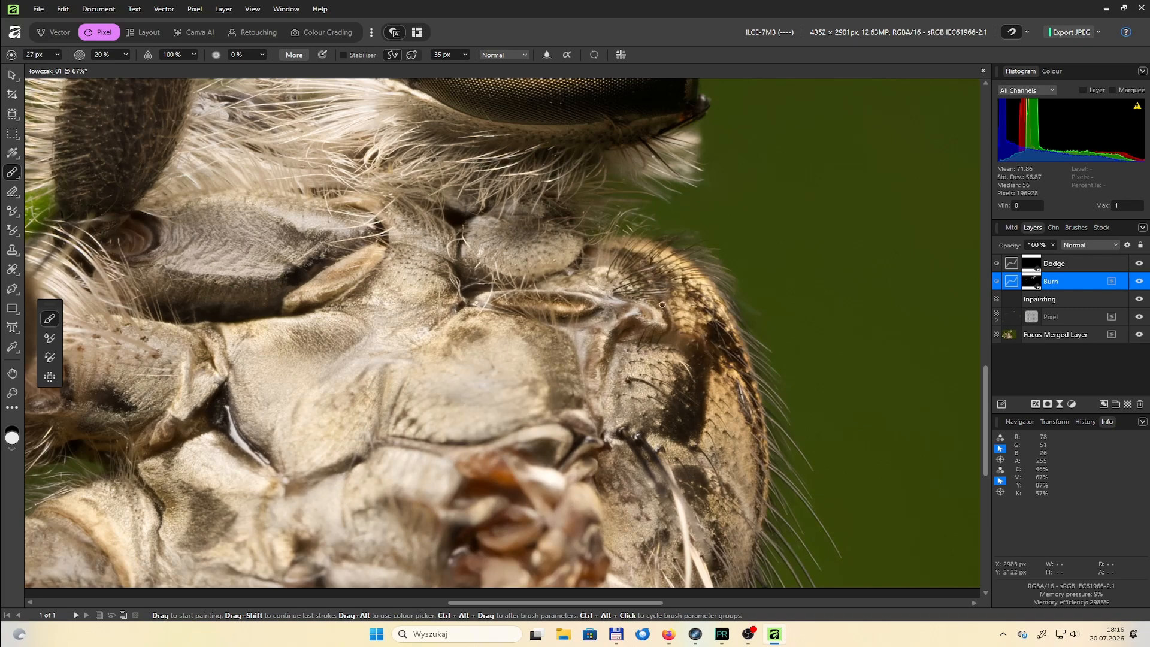
{"action": "key", "text": "["}
{"action": "key", "text": "["}
{"action": "key", "text": "["}
{"action": "key", "text": "["}
{"action": "key", "text": "["}
{"action": "key", "text": "["}
{"action": "scroll", "coordinate": [737, 490], "scroll_direction": "down", "scroll_amount": 5}
{"action": "scroll", "coordinate": [569, 443], "scroll_direction": "up", "scroll_amount": 5}
{"action": "scroll", "coordinate": [683, 270], "scroll_direction": "down", "scroll_amount": 5}
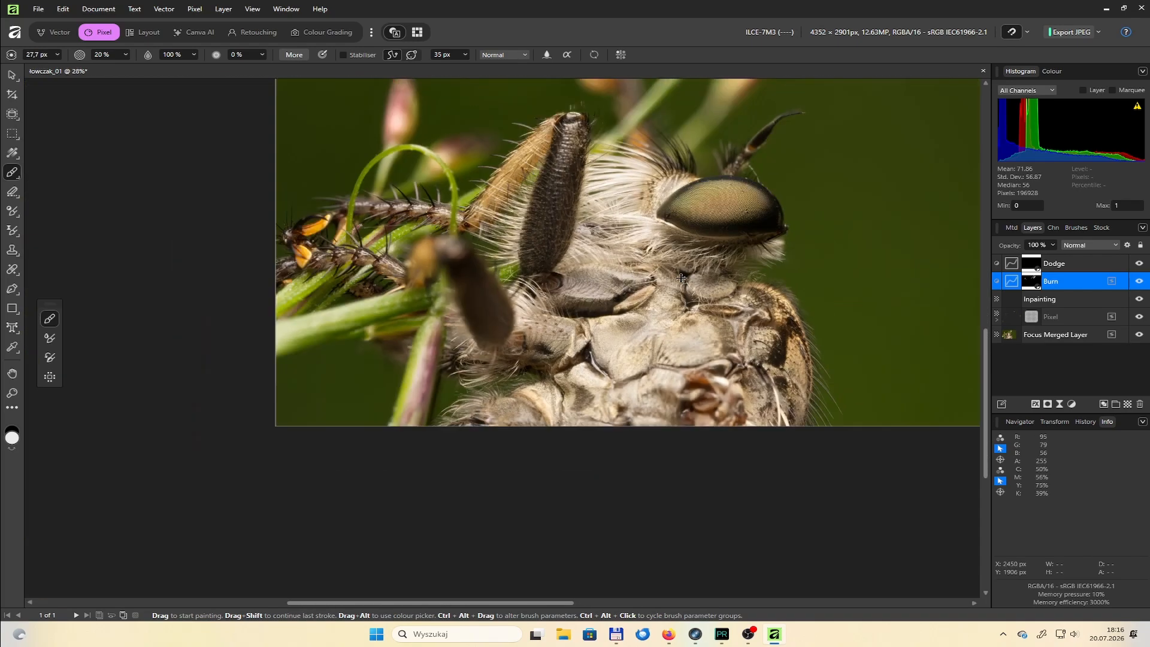
{"action": "scroll", "coordinate": [425, 348], "scroll_direction": "up", "scroll_amount": 1}
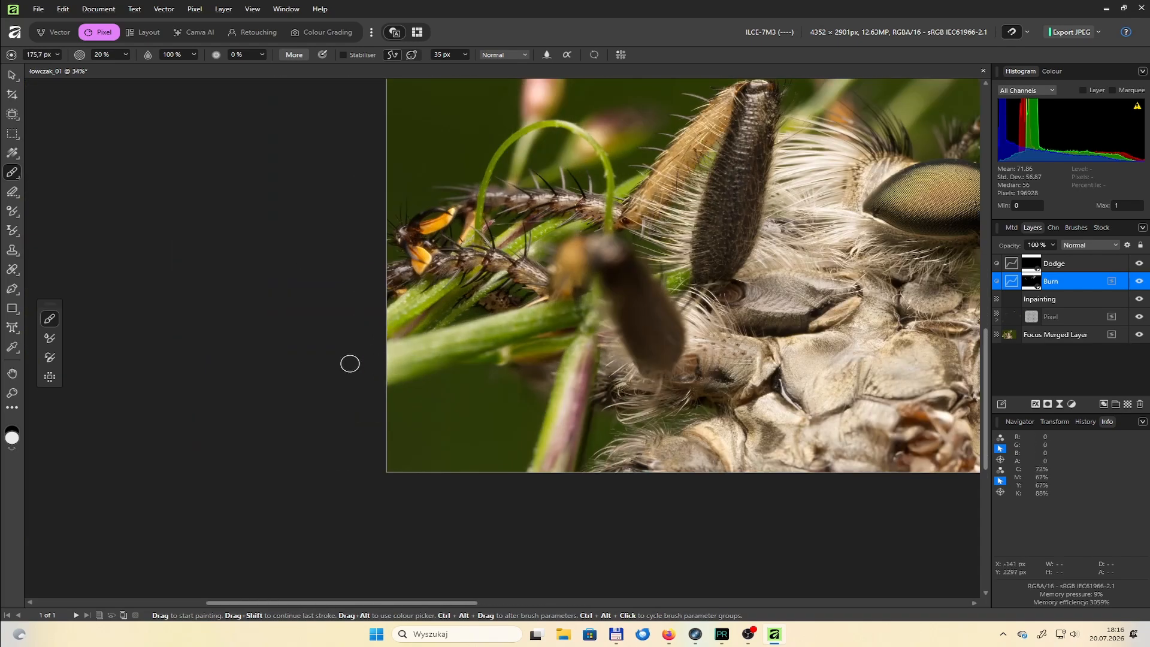
{"action": "scroll", "coordinate": [569, 389], "scroll_direction": "down", "scroll_amount": 3}
{"action": "scroll", "coordinate": [845, 219], "scroll_direction": "up", "scroll_amount": 5}
{"action": "scroll", "coordinate": [692, 222], "scroll_direction": "down", "scroll_amount": 5}
Brighten darker parts of the picture on the Dodge layer, enlarging the brush to 467.5 px at 20% opacity
{"action": "left_click", "coordinate": [1055, 264]}
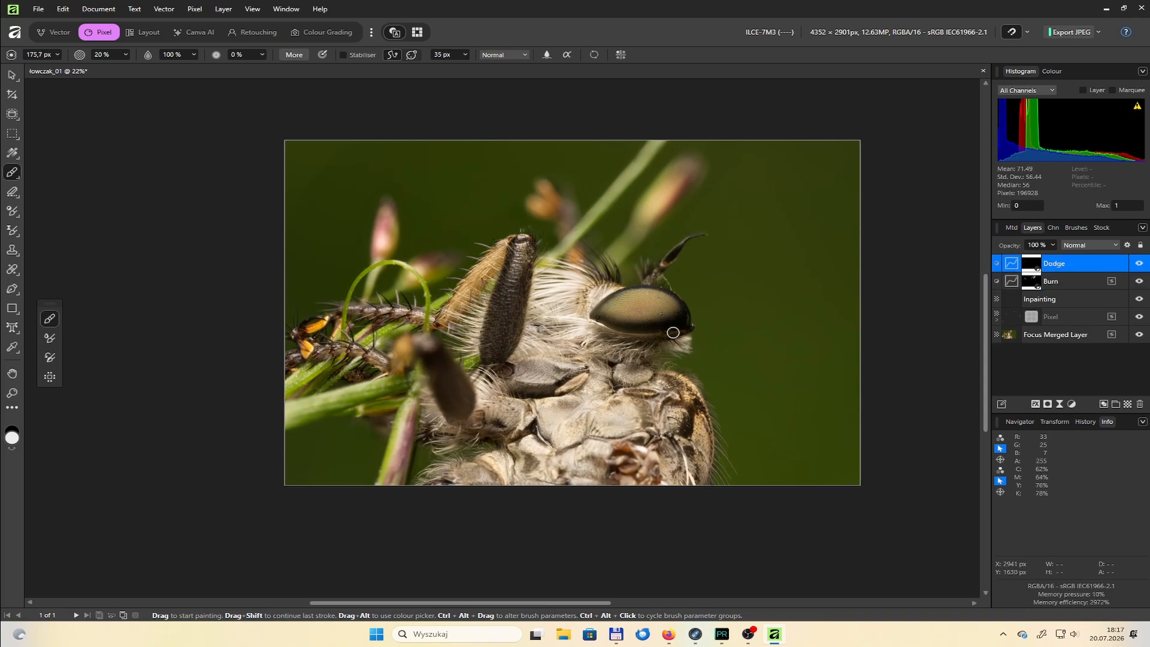
{"action": "scroll", "coordinate": [632, 330], "scroll_direction": "up", "scroll_amount": 4}
{"action": "key", "text": "]"}
{"action": "key", "text": "]"}
{"action": "key", "text": "]"}
{"action": "key", "text": "]"}
{"action": "key", "text": "]"}
{"action": "key", "text": "ctrl+0"}
{"action": "left_click", "coordinate": [1009, 337]}
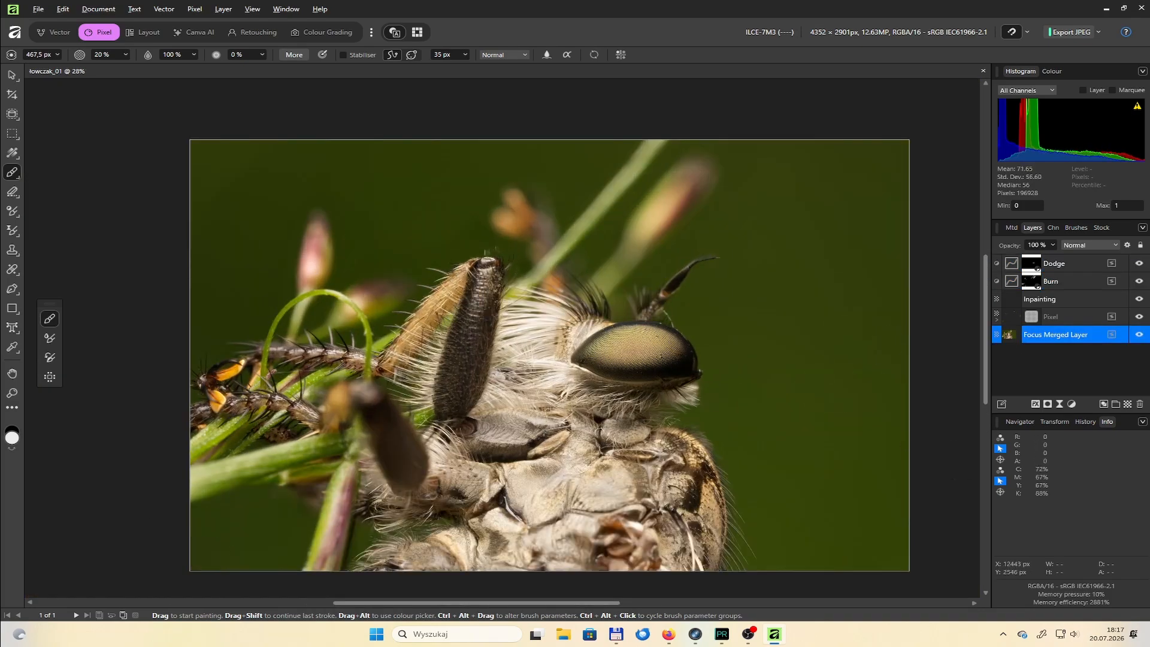
{"action": "left_click", "coordinate": [1012, 263]}
{"action": "left_click", "coordinate": [958, 307]}
{"action": "left_click", "coordinate": [1072, 404]}
{"action": "left_click", "coordinate": [1070, 196]}
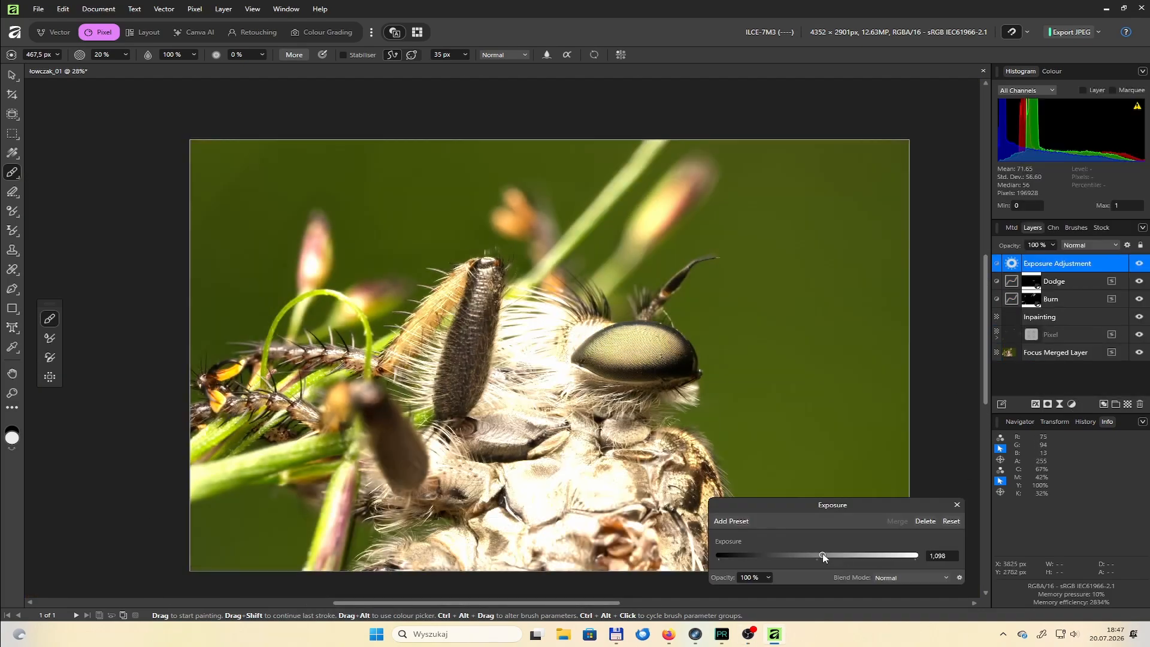
{"action": "left_click_drag", "start_coordinate": [822, 555], "coordinate": [817, 555]}
{"action": "left_click", "coordinate": [925, 521]}
Add a Levels adjustment above the Dodge layer, plus a Brightness / Contrast adjustment with contrast at 10%
{"action": "left_click", "coordinate": [1072, 404]}
{"action": "left_click", "coordinate": [1083, 295]}
{"action": "mouse_move", "coordinate": [837, 507]}
{"action": "left_mouse_down"}
{"action": "mouse_move", "coordinate": [875, 510]}
{"action": "mouse_move", "coordinate": [836, 516]}
{"action": "left_mouse_up"}
{"action": "left_click", "coordinate": [1073, 404]}
{"action": "left_click", "coordinate": [1055, 157]}
{"action": "left_click_drag", "start_coordinate": [818, 542], "coordinate": [829, 543]}
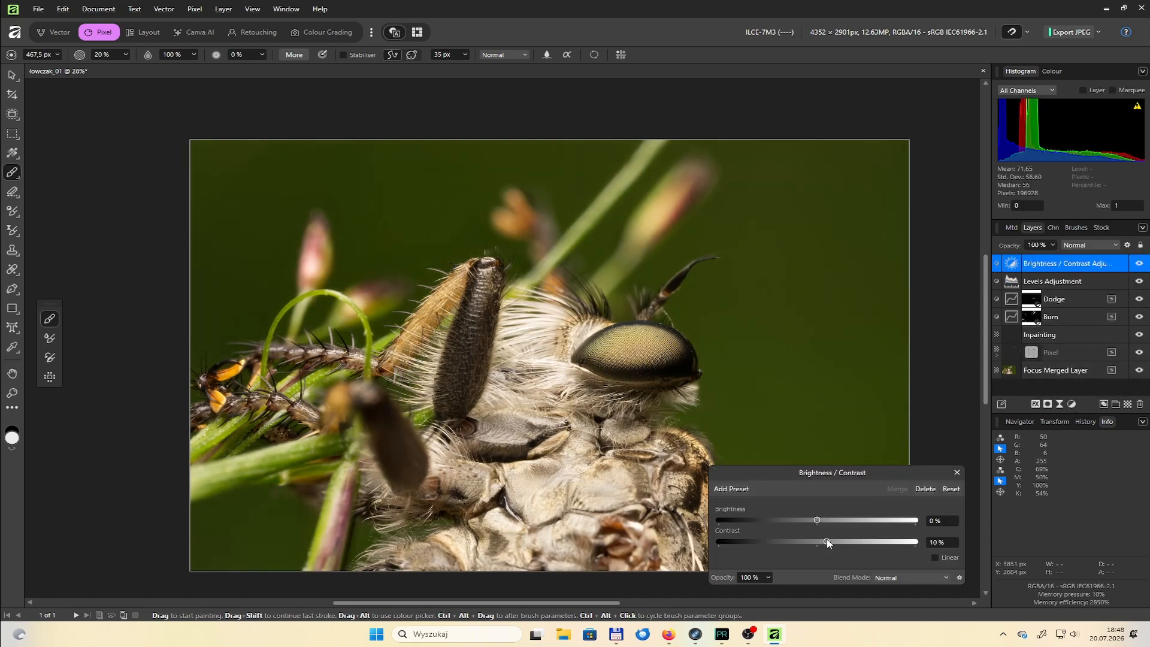
{"action": "left_click", "coordinate": [957, 472]}
Add a Vibrance adjustment above the Levels layer with vibrance at 50% and saturation at 10%
{"action": "double_click", "coordinate": [1012, 281]}
{"action": "left_click", "coordinate": [1072, 404]}
{"action": "left_click", "coordinate": [1052, 183]}
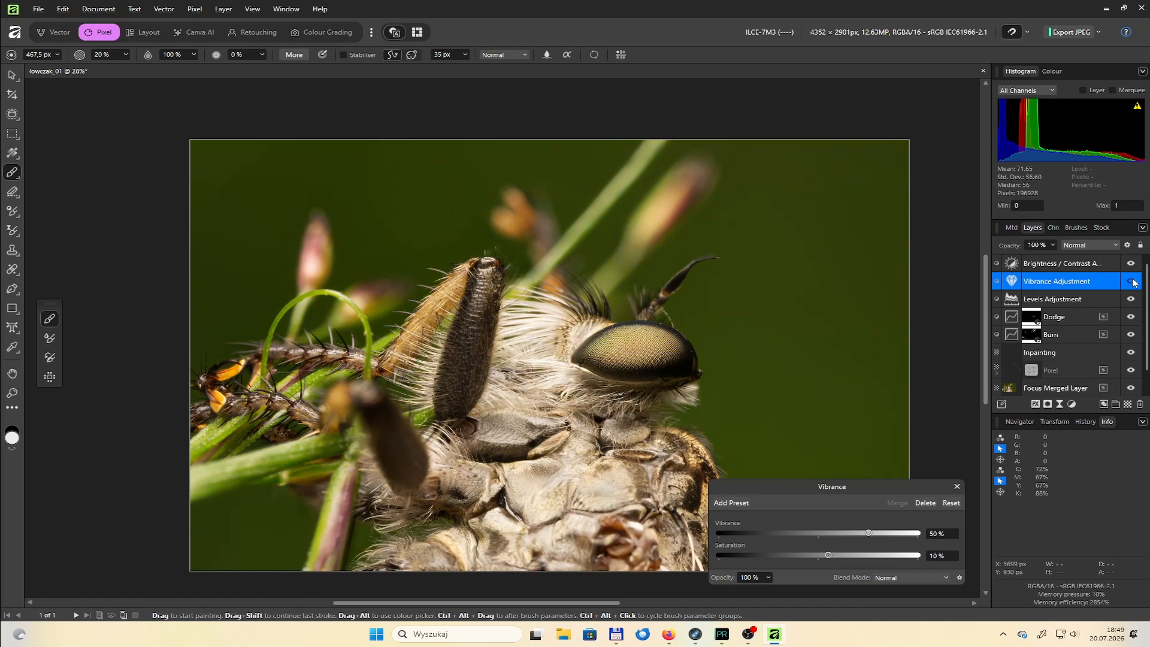
Add a White Balance adjustment above the Vibrance layer, with white balance at -5%
{"action": "left_click", "coordinate": [1072, 404]}
{"action": "left_click", "coordinate": [1078, 104]}
{"action": "left_click_drag", "start_coordinate": [817, 517], "coordinate": [812, 523]}
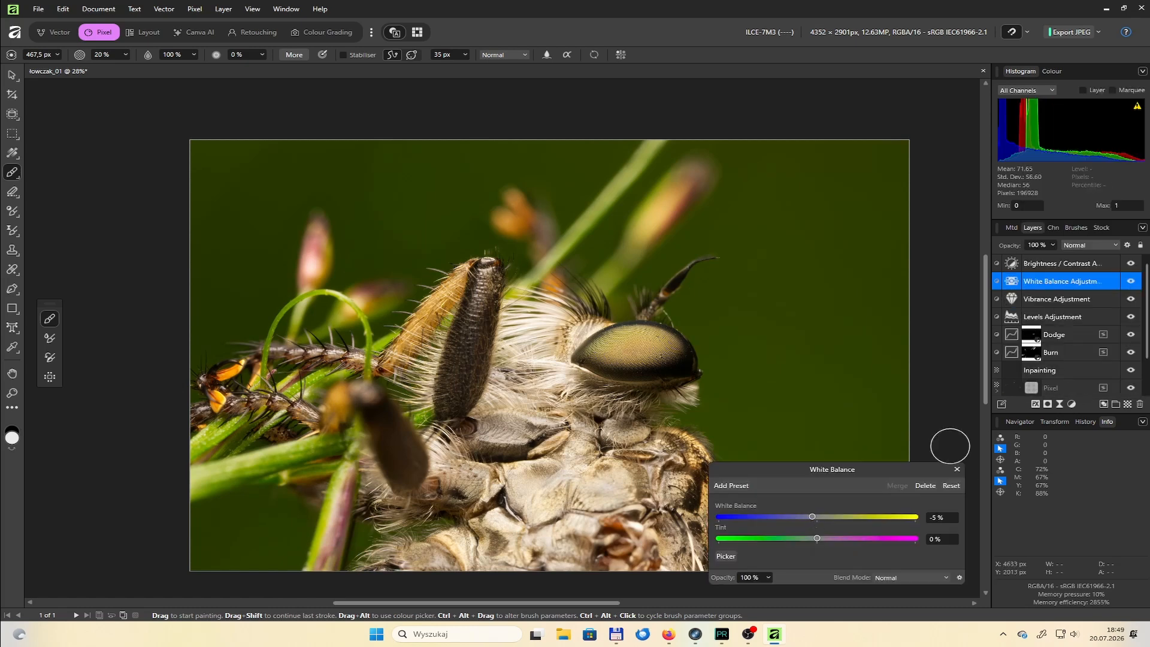
{"action": "left_click", "coordinate": [957, 469]}
Add an HSL adjustment above the Vibrance layer, selecting its green range, and toggle its visibility to compare
{"action": "left_click", "coordinate": [1057, 299]}
{"action": "left_click", "coordinate": [1072, 405]}
{"action": "left_click", "coordinate": [1079, 118]}
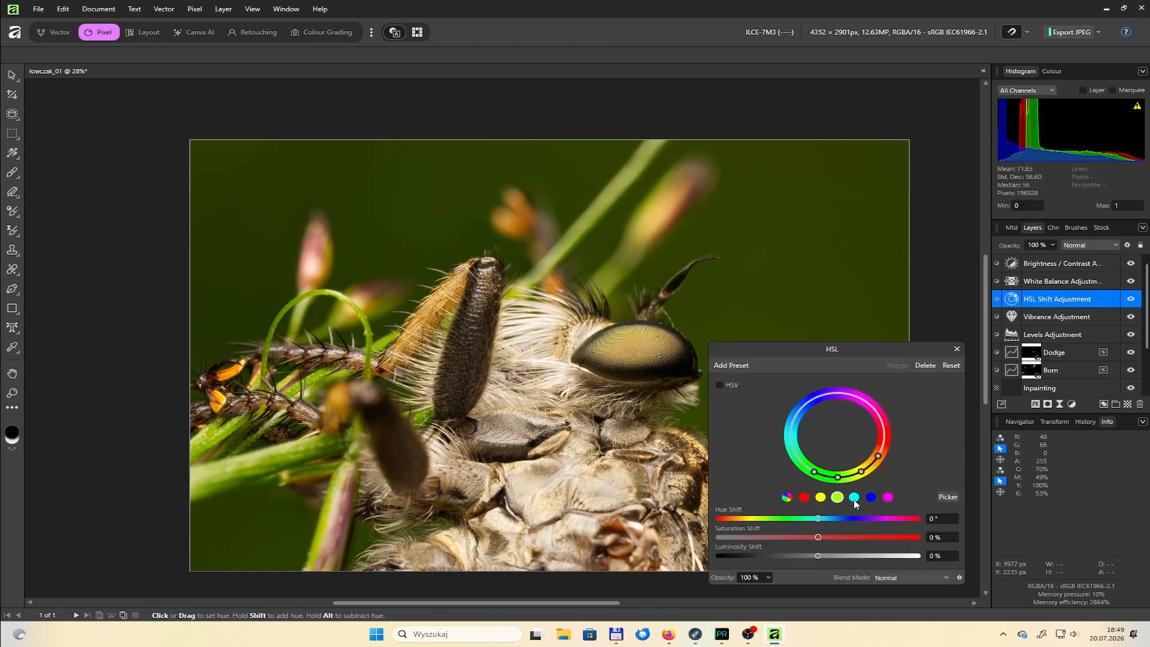
{"action": "left_click", "coordinate": [957, 348]}
{"action": "left_click", "coordinate": [1132, 300]}
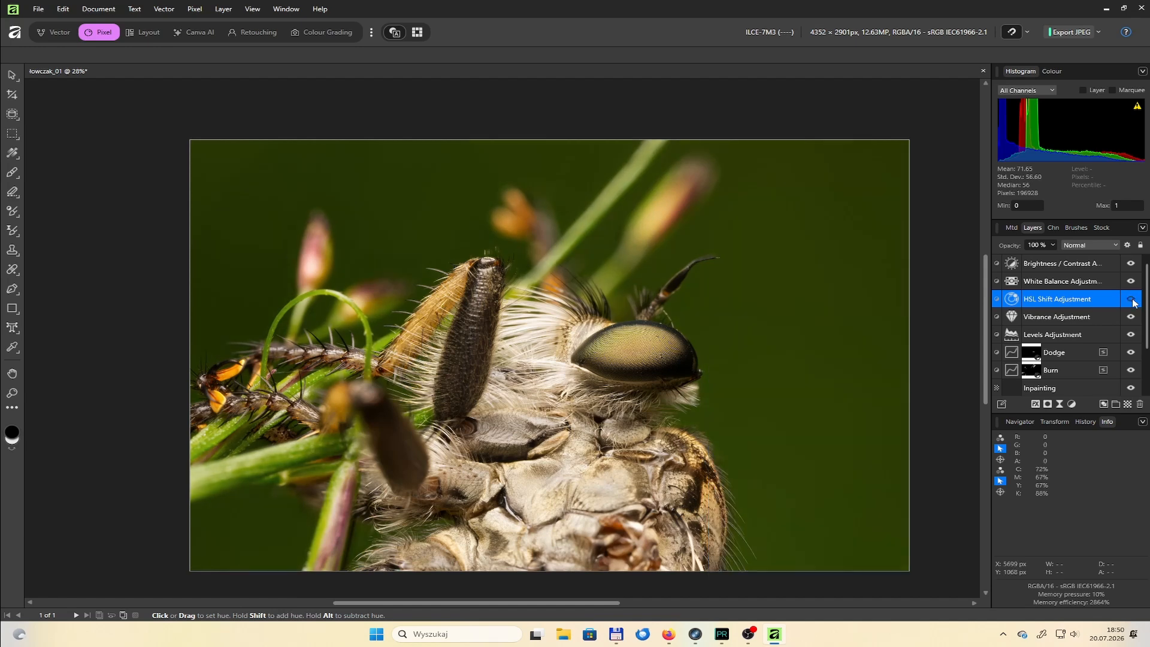
Darken the fly's upright dark leg and upper thorax on the Burn layer's mask, reducing the brush to about 166 px
{"action": "scroll", "coordinate": [1066, 336], "scroll_direction": "down", "scroll_amount": 3}
{"action": "left_click", "coordinate": [1012, 371]}
{"action": "key", "text": "b"}
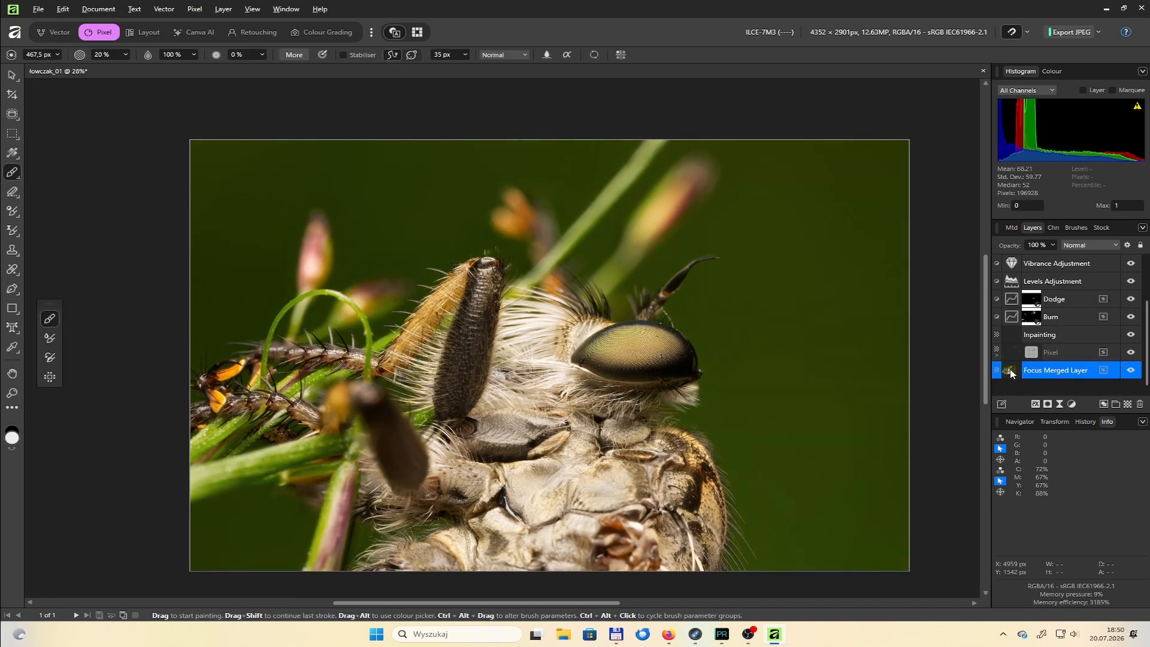
{"action": "left_click", "coordinate": [1034, 322]}
{"action": "key", "text": "bracketleft"}
{"action": "key", "text": "bracketleft"}
{"action": "key", "text": "bracketleft"}
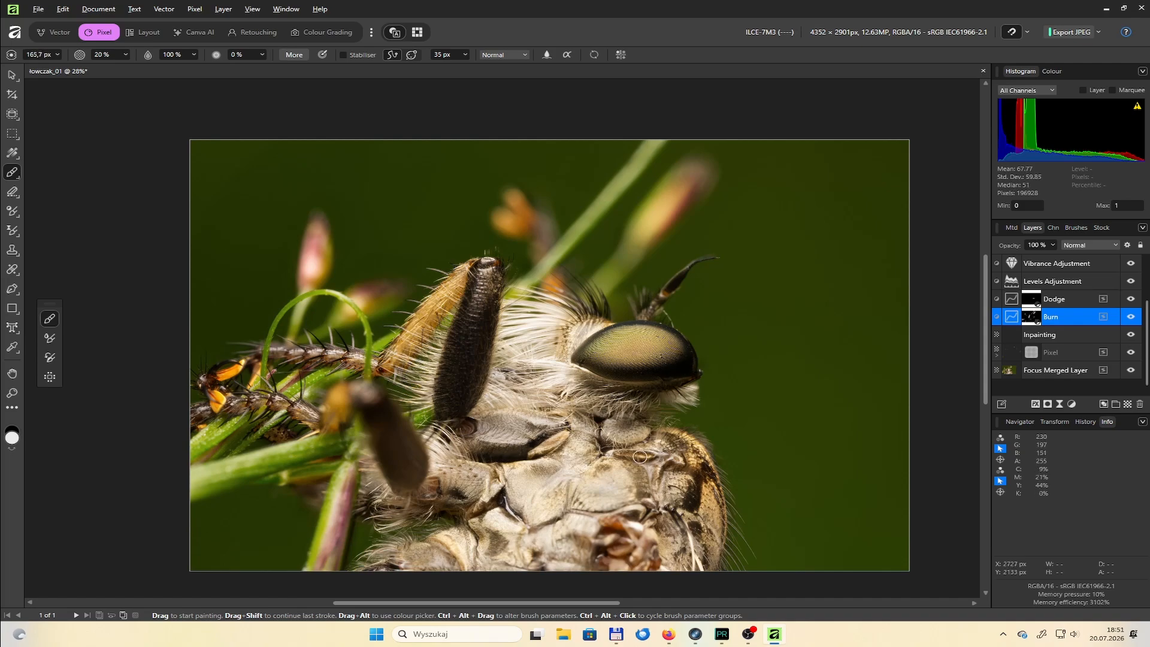
Darken the pinkish stem, blurred bud and spiny leg around the curled tendril on the Burn layer, using progressively smaller brushes
{"action": "key", "text": "bracketright"}
{"action": "left_click_drag", "start_coordinate": [345, 490], "coordinate": [339, 510]}
{"action": "scroll", "coordinate": [365, 380], "scroll_direction": "up", "scroll_amount": 5}
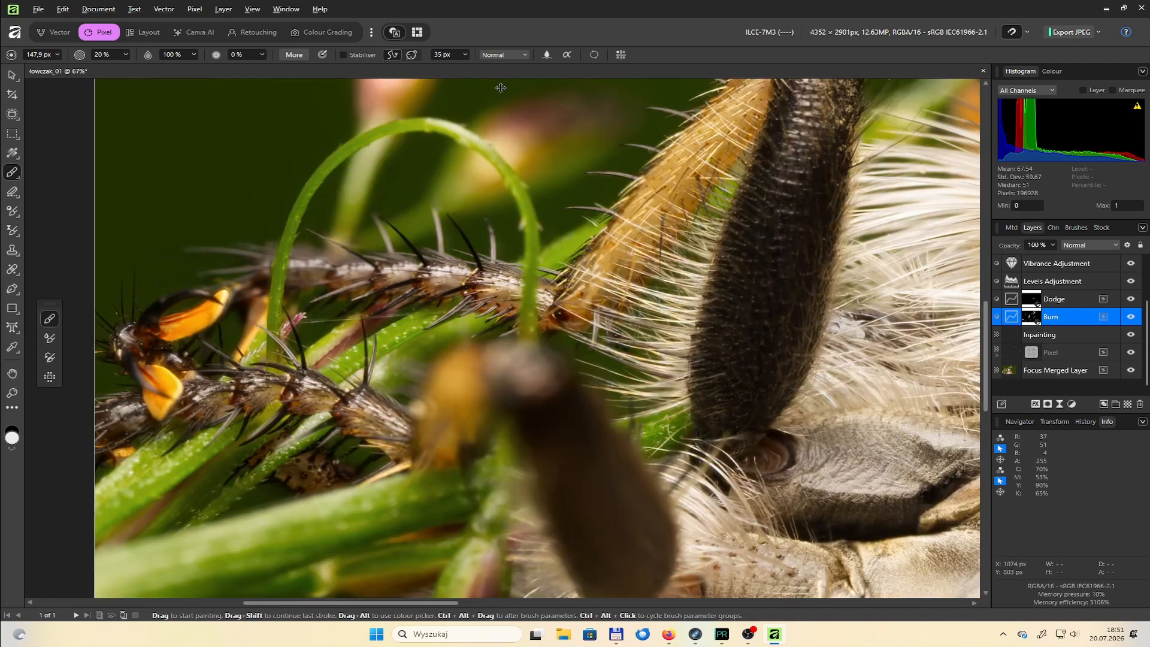
{"action": "left_click_drag", "start_coordinate": [473, 99], "coordinate": [476, 198]}
{"action": "key", "text": "bracketleft"}
{"action": "key", "text": "bracketleft"}
{"action": "key", "text": "bracketleft"}
{"action": "key", "text": "bracketleft"}
{"action": "left_click_drag", "start_coordinate": [464, 250], "coordinate": [393, 235]}
Darken the bright plates of the fly's thorax on the Burn layer, with a small brush of about 68 px
{"action": "mouse_move", "coordinate": [591, 506]}
{"action": "left_mouse_down"}
{"action": "mouse_move", "coordinate": [429, 459]}
{"action": "mouse_move", "coordinate": [201, 454]}
{"action": "left_mouse_up"}
{"action": "scroll", "coordinate": [270, 371], "scroll_direction": "down", "scroll_amount": 7}
{"action": "scroll", "coordinate": [540, 551], "scroll_direction": "up", "scroll_amount": 3}
{"action": "key", "text": "bracketleft"}
{"action": "key", "text": "bracketright"}
{"action": "left_click_drag", "start_coordinate": [341, 499], "coordinate": [340, 521]}
{"action": "left_click_drag", "start_coordinate": [443, 472], "coordinate": [401, 483]}
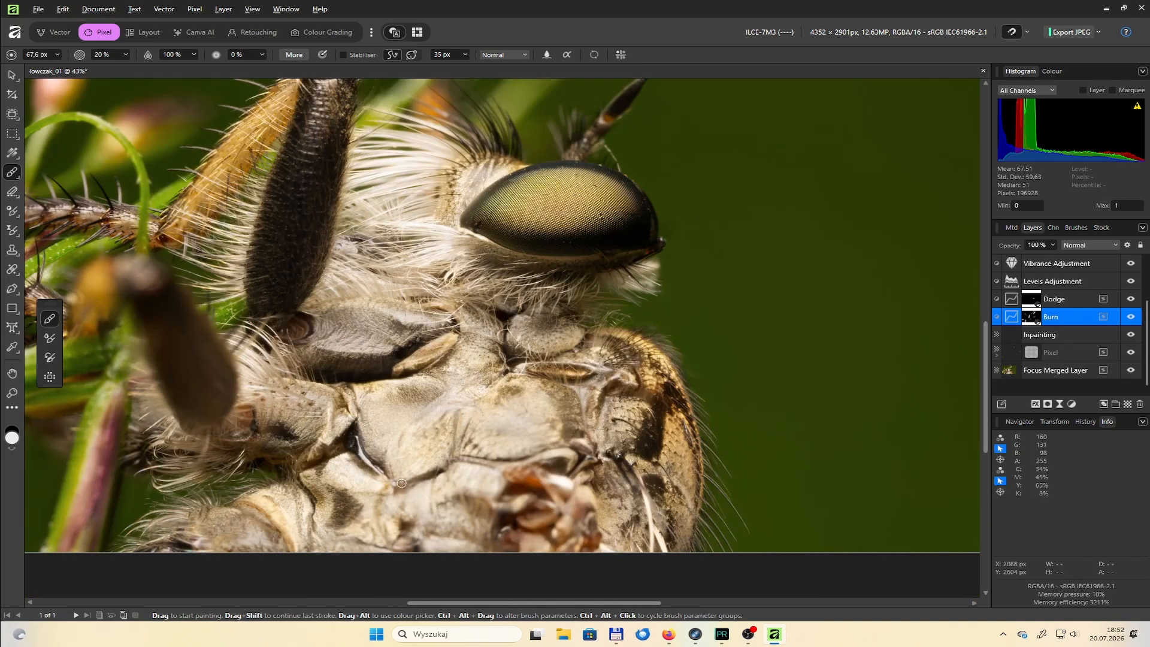
{"action": "key", "text": "bracketright"}
{"action": "key", "text": "bracketright"}
{"action": "left_click_drag", "start_coordinate": [432, 396], "coordinate": [402, 395]}
{"action": "left_click_drag", "start_coordinate": [568, 397], "coordinate": [574, 426]}
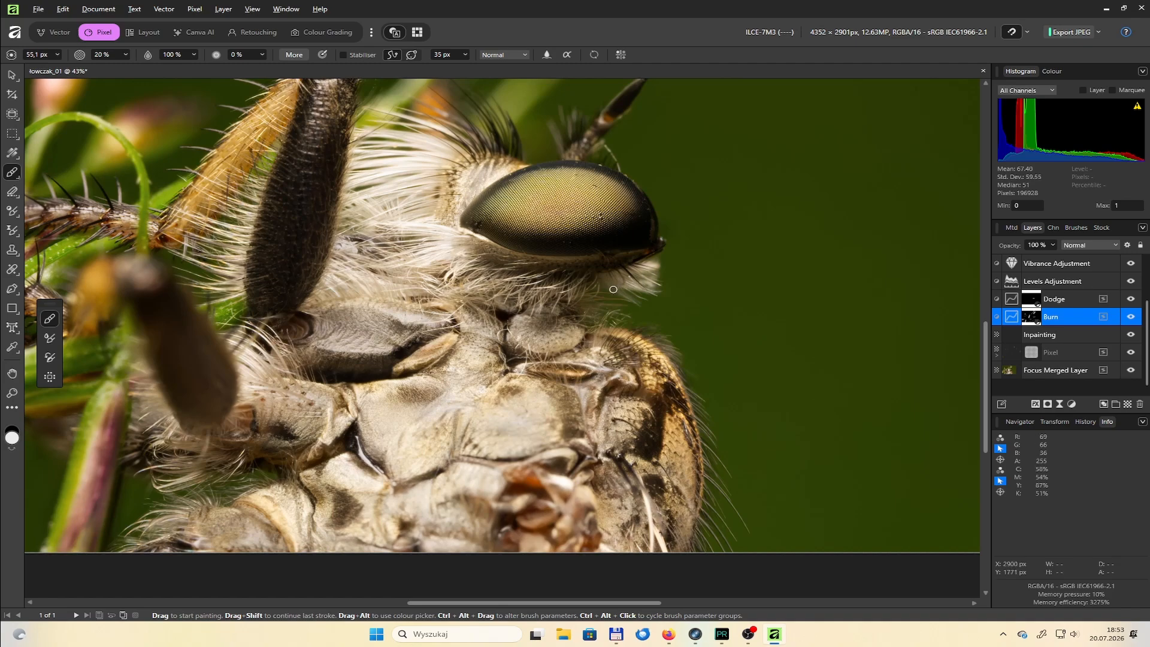
Save the document and select the Focus Merged Layer
{"action": "scroll", "coordinate": [614, 290], "scroll_direction": "down", "scroll_amount": 5}
{"action": "key", "text": "ctrl+s"}
{"action": "double_click", "coordinate": [1013, 372]}
{"action": "left_click_drag", "start_coordinate": [551, 603], "coordinate": [470, 603]}
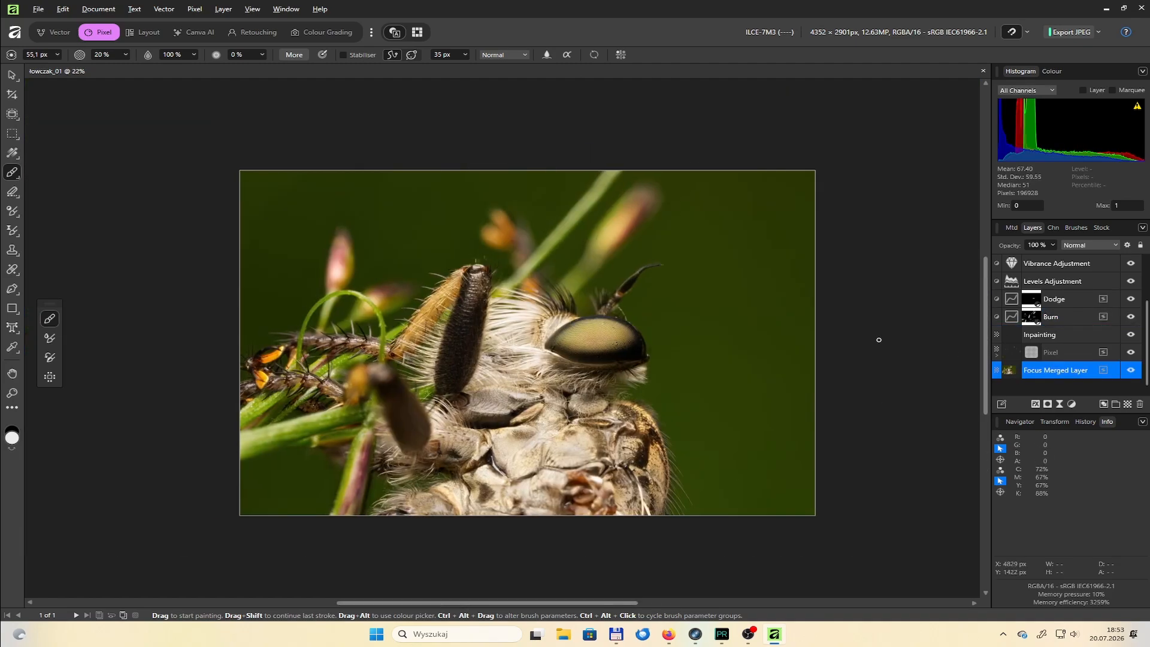
{"action": "scroll", "coordinate": [324, 353], "scroll_direction": "up", "scroll_amount": 5}
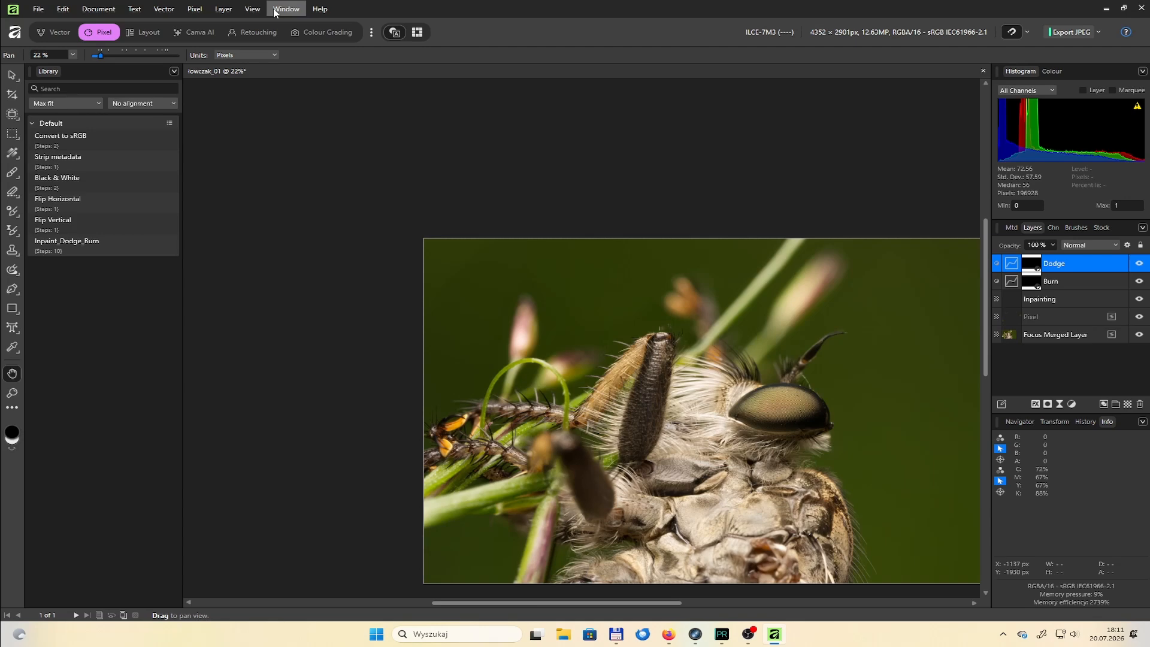
Hide the macro library
{"action": "left_click", "coordinate": [276, 12]}
{"action": "mouse_move", "coordinate": [350, 120]}
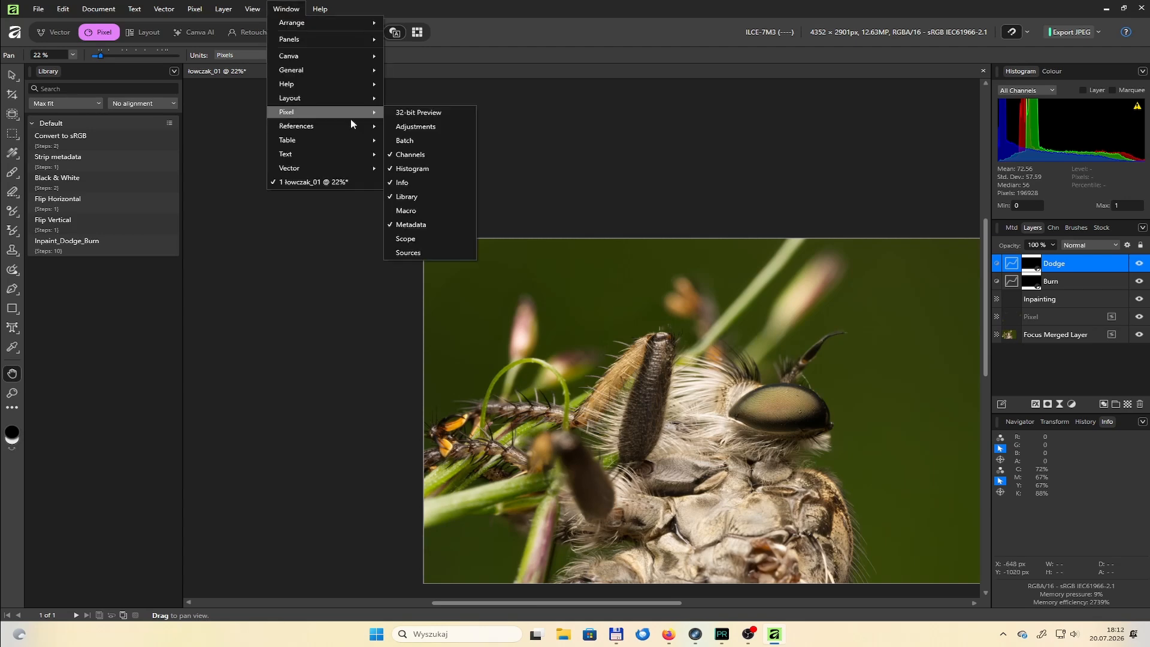
{"action": "left_click", "coordinate": [409, 196]}
Darken the blurred pink bud above the eye by painting white on the Burn layer at 20% opacity, undoing the last stroke
{"action": "left_click", "coordinate": [1060, 282]}
{"action": "key", "text": "b"}
{"action": "scroll", "coordinate": [611, 316], "scroll_direction": "up", "scroll_amount": 3}
{"action": "key", "text": "x"}
{"action": "key", "text": "bracketleft"}
{"action": "key", "text": "bracketleft"}
{"action": "key", "text": "bracketleft"}
{"action": "mouse_move", "coordinate": [711, 242]}
{"action": "left_mouse_down"}
{"action": "mouse_move", "coordinate": [632, 314]}
{"action": "mouse_move", "coordinate": [585, 381]}
{"action": "left_mouse_up"}
{"action": "key", "text": "bracketleft"}
{"action": "key", "text": "ctrl+z"}
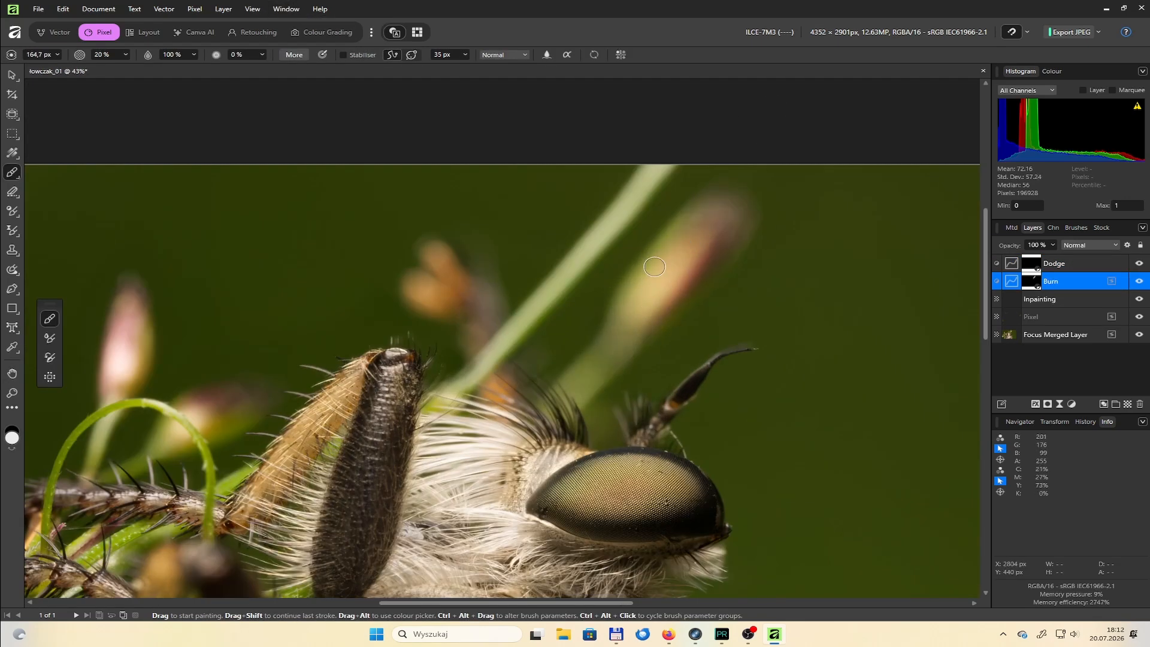
Darken the diagonal green stem behind the fly's head on the Burn layer, reducing the brush to 130.8 px
{"action": "key", "text": "bracketleft"}
{"action": "key", "text": "bracketleft"}
{"action": "mouse_move", "coordinate": [664, 170]}
{"action": "left_mouse_down"}
{"action": "mouse_move", "coordinate": [487, 363]}
{"action": "mouse_move", "coordinate": [669, 170]}
{"action": "left_mouse_up"}
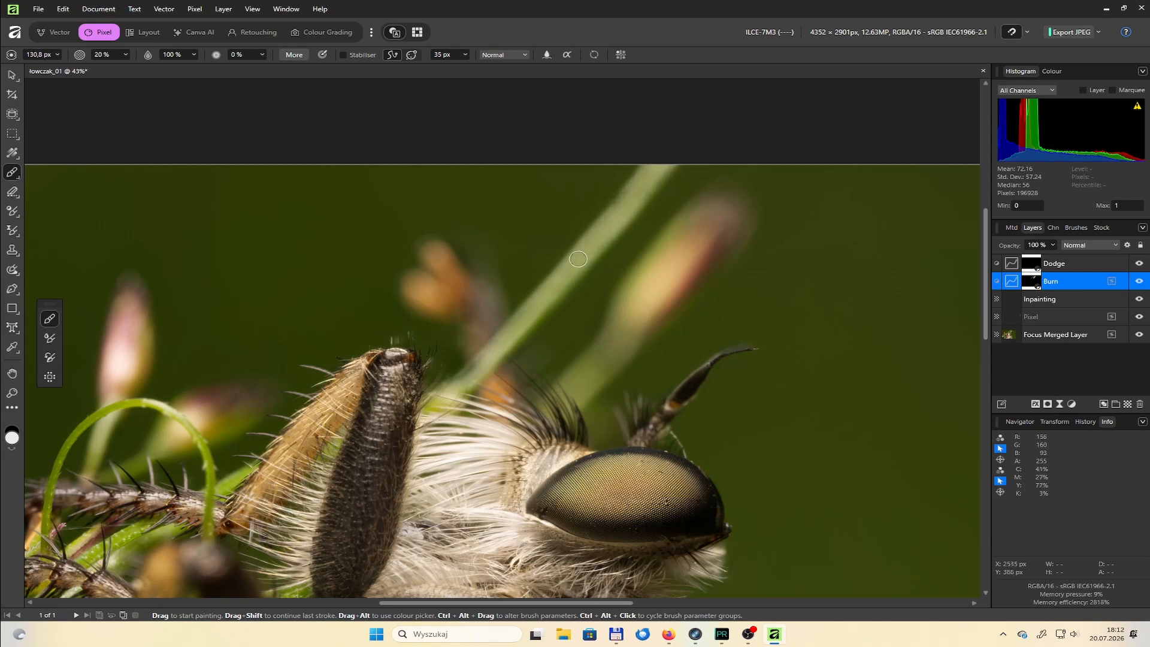
Darken the two blurred pink buds beside the curled tendril on the Burn layer, and undo the last stroke on the bud's stalk
{"action": "scroll", "coordinate": [435, 318], "scroll_direction": "down", "scroll_amount": 3}
{"action": "scroll", "coordinate": [311, 349], "scroll_direction": "up", "scroll_amount": 5}
{"action": "mouse_move", "coordinate": [446, 210]}
{"action": "left_mouse_down"}
{"action": "mouse_move", "coordinate": [436, 272]}
{"action": "mouse_move", "coordinate": [434, 253]}
{"action": "left_mouse_up"}
{"action": "left_click_drag", "start_coordinate": [599, 396], "coordinate": [583, 443]}
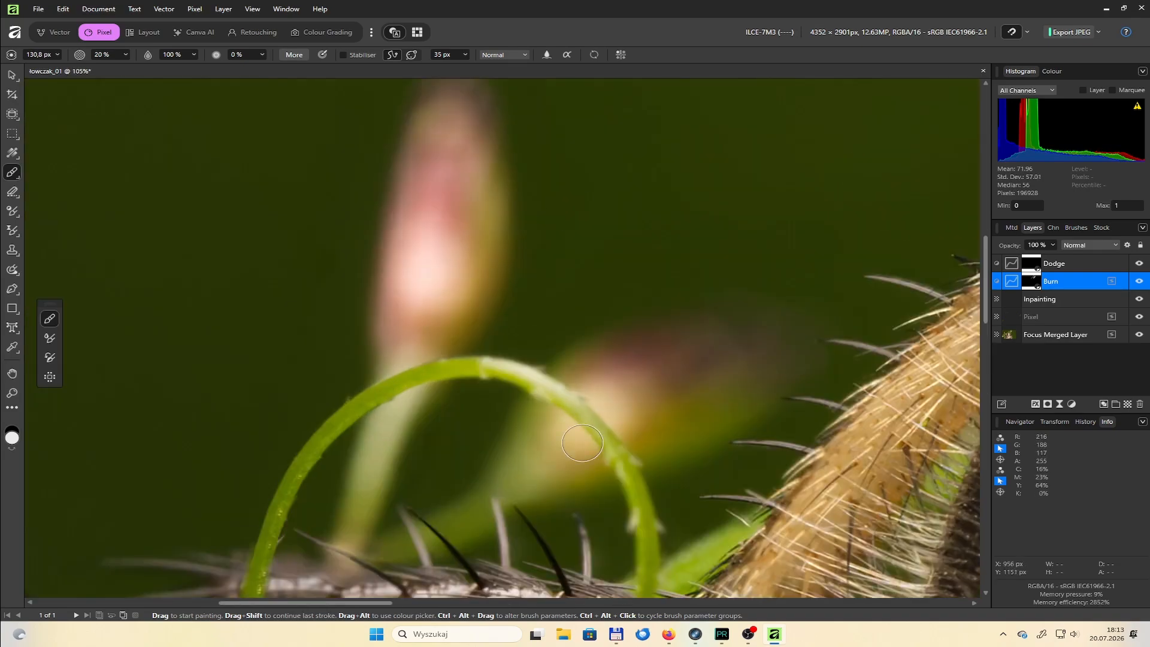
{"action": "left_click_drag", "start_coordinate": [406, 330], "coordinate": [381, 413]}
{"action": "key", "text": "ctrl+z"}
Sample the diagonal stem and heal its uneven edge near the dark leg's tip on the Pixel layer, with a 19.5 px brush
{"action": "scroll", "coordinate": [678, 373], "scroll_direction": "down", "scroll_amount": 10}
{"action": "scroll", "coordinate": [748, 362], "scroll_direction": "up", "scroll_amount": 9}
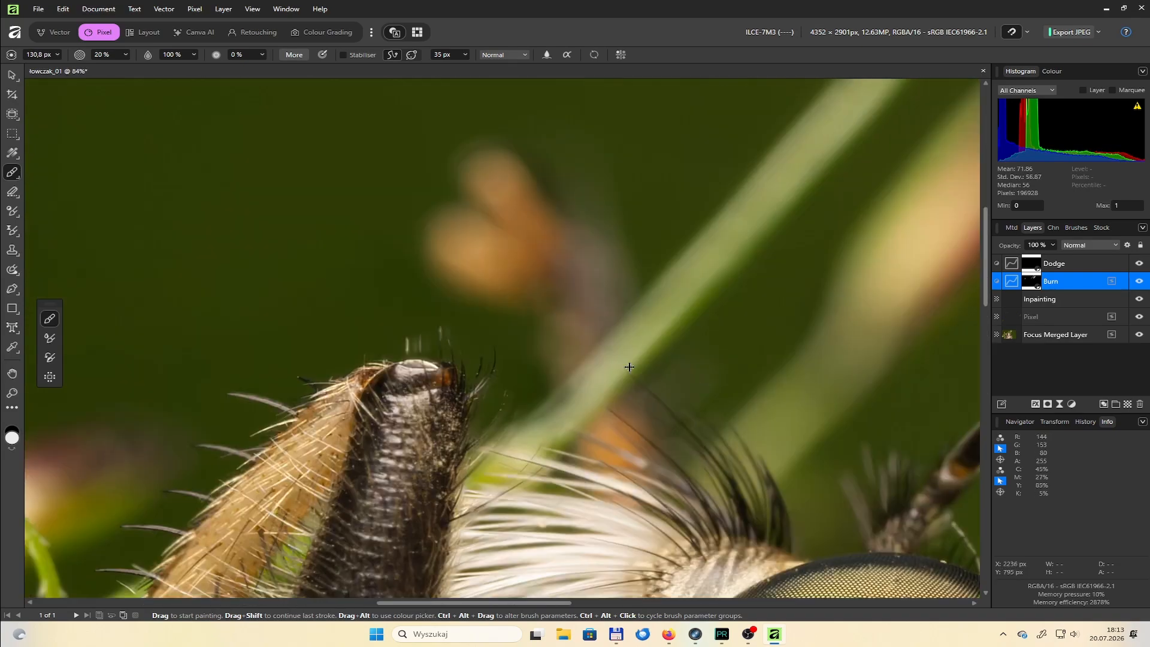
{"action": "scroll", "coordinate": [596, 395], "scroll_direction": "up", "scroll_amount": 5}
{"action": "left_click", "coordinate": [1048, 317]}
{"action": "key", "text": "j"}
{"action": "key", "text": "j"}
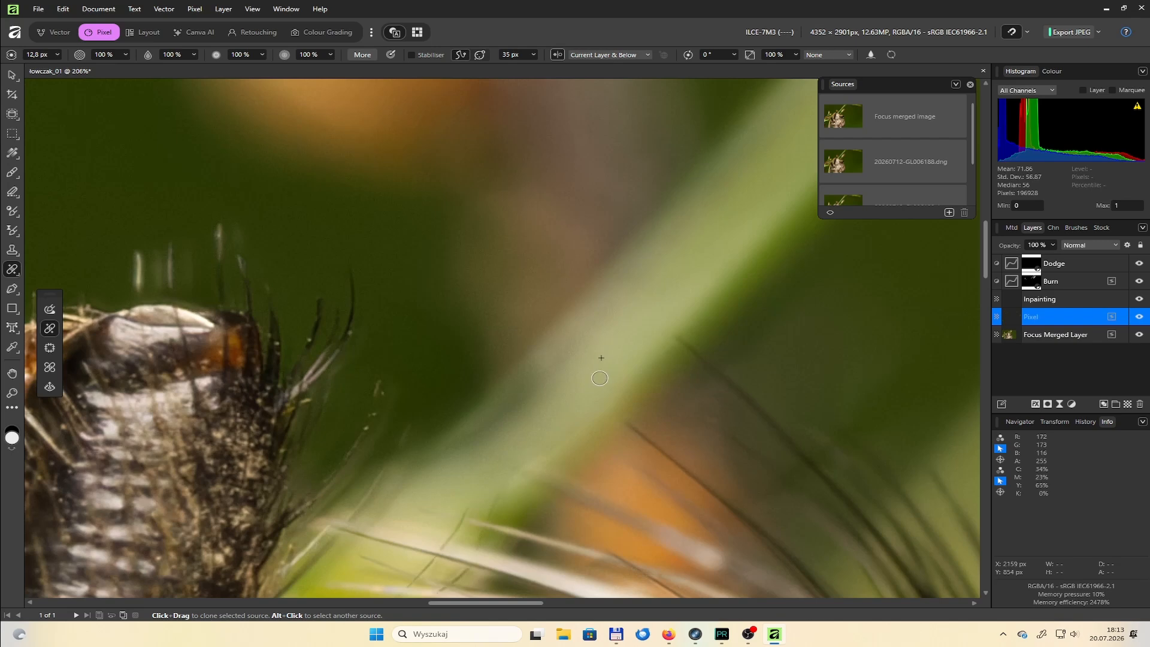
{"action": "left_click", "coordinate": [970, 85]}
{"action": "left_click", "coordinate": [563, 364], "text": "alt"}
{"action": "key", "text": "]"}
{"action": "key", "text": "]"}
{"action": "key", "text": "]"}
{"action": "left_click_drag", "start_coordinate": [505, 414], "coordinate": [526, 384]}
{"action": "left_click", "coordinate": [970, 84]}
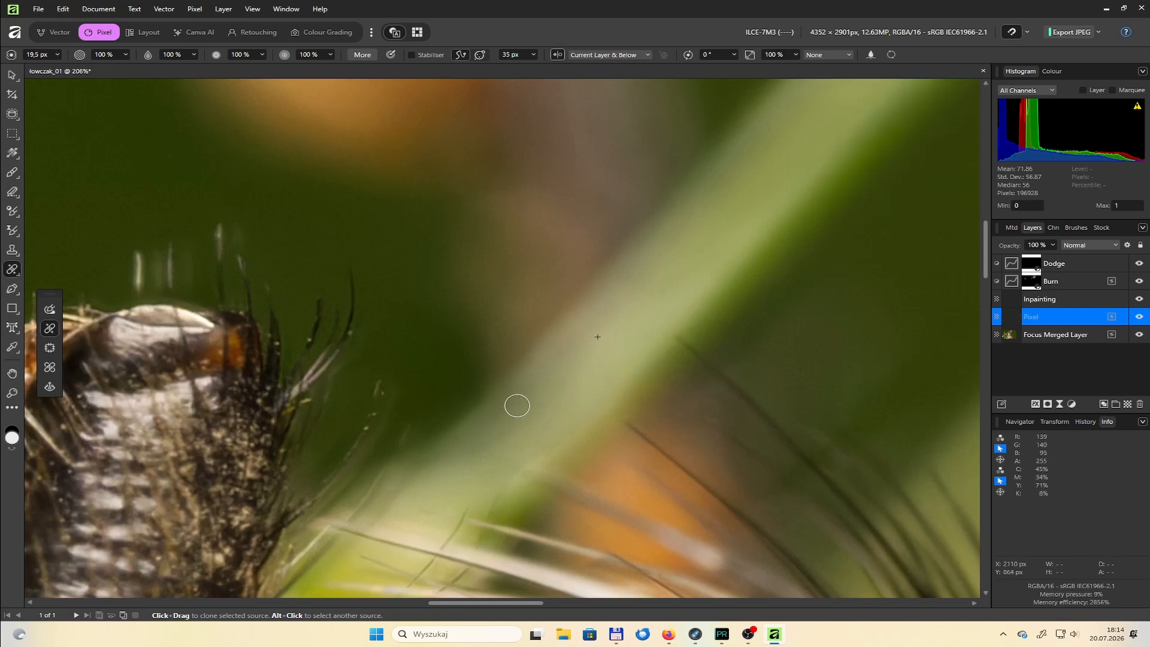
Add a live Add Noise filter to the Pixel layer, using monochromatic Gaussian noise
{"action": "scroll", "coordinate": [560, 434], "scroll_direction": "up", "scroll_amount": 4}
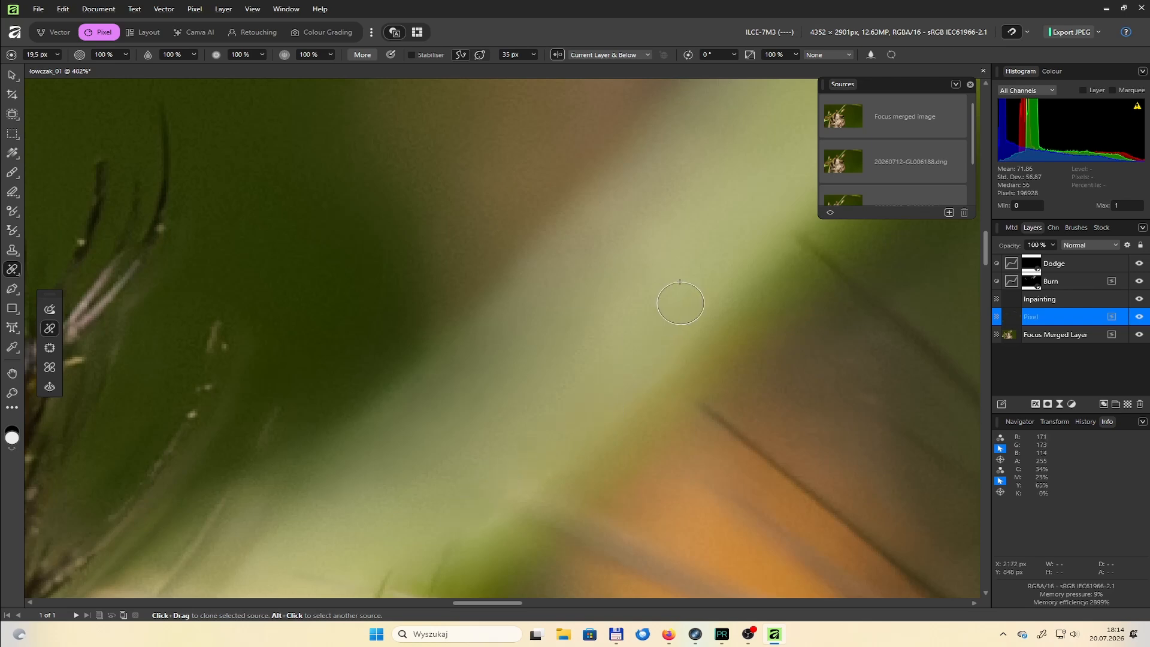
{"action": "left_click", "coordinate": [1037, 404]}
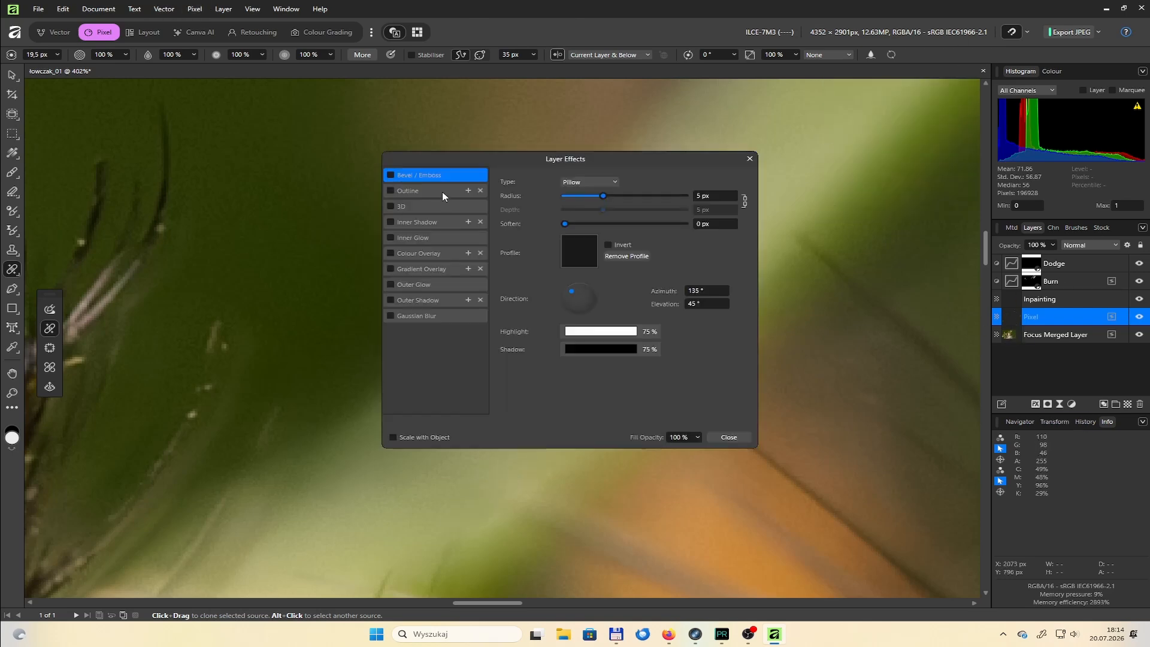
{"action": "left_click", "coordinate": [750, 159]}
{"action": "left_click", "coordinate": [1060, 404]}
{"action": "scroll", "coordinate": [1080, 240], "scroll_direction": "down", "scroll_amount": 2}
{"action": "left_click", "coordinate": [1072, 358]}
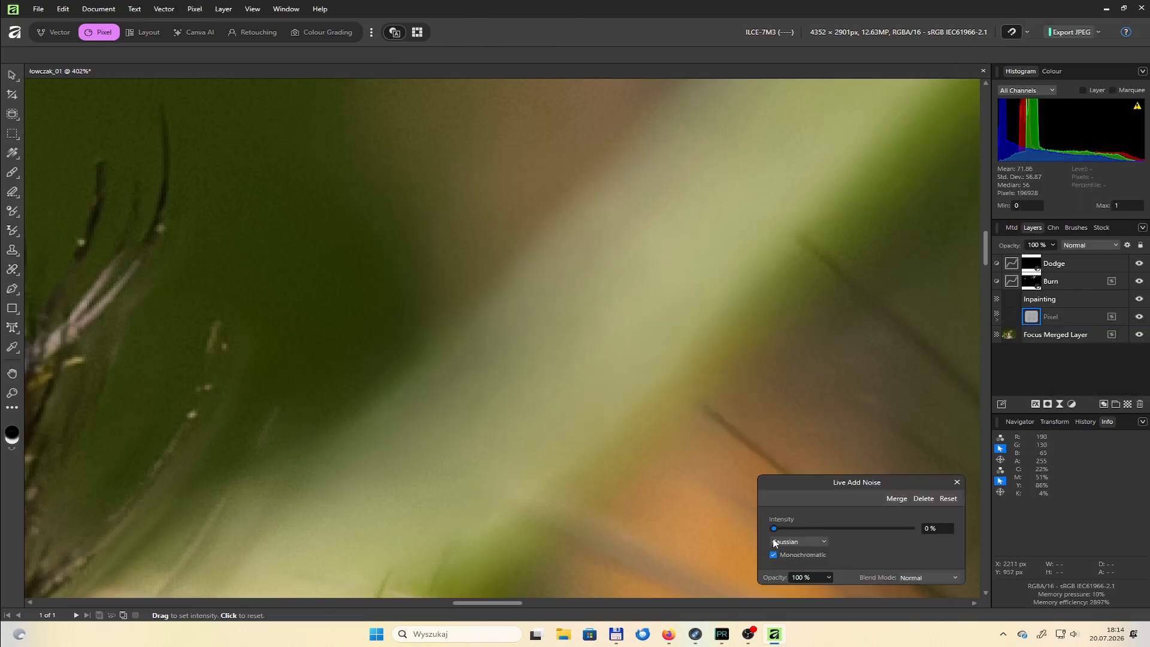
{"action": "left_click", "coordinate": [804, 554]}
{"action": "left_click", "coordinate": [958, 482]}
{"action": "scroll", "coordinate": [737, 367], "scroll_direction": "down", "scroll_amount": 10}
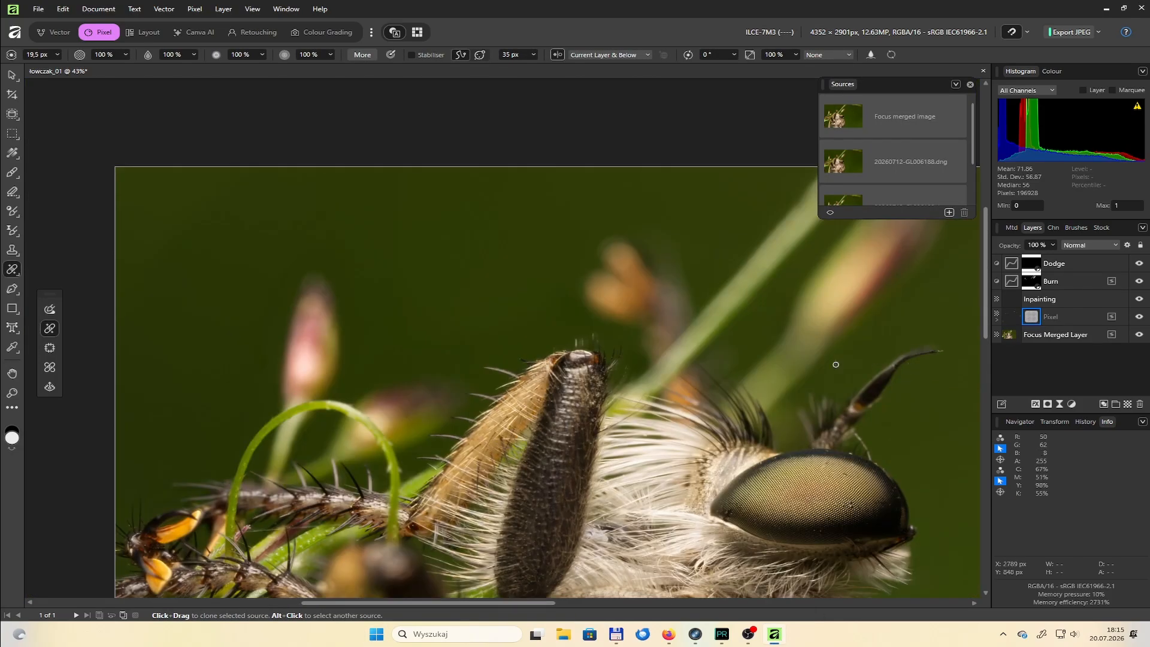
Darken overly bright areas on the fly's body by painting on the Burn layer at 20% opacity
{"action": "scroll", "coordinate": [864, 334], "scroll_direction": "down", "scroll_amount": 3}
{"action": "left_click", "coordinate": [1050, 281]}
{"action": "key", "text": "b"}
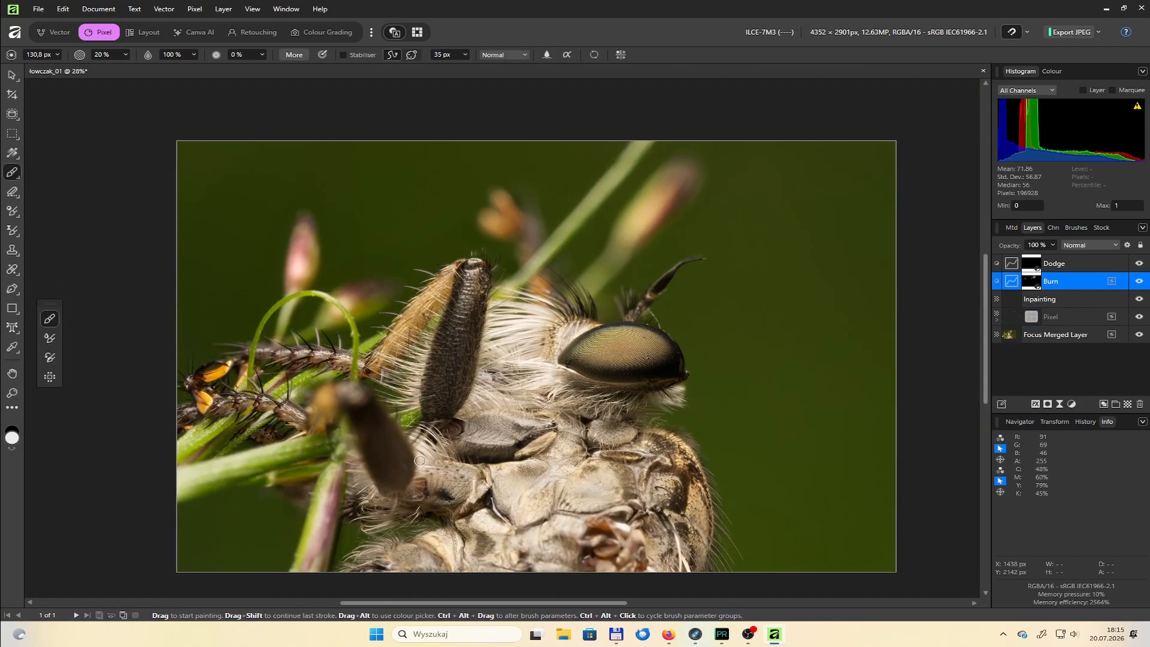
{"action": "scroll", "coordinate": [613, 408], "scroll_direction": "up", "scroll_amount": 5}
{"action": "scroll", "coordinate": [735, 379], "scroll_direction": "down", "scroll_amount": 6}
{"action": "scroll", "coordinate": [688, 423], "scroll_direction": "up", "scroll_amount": 4}
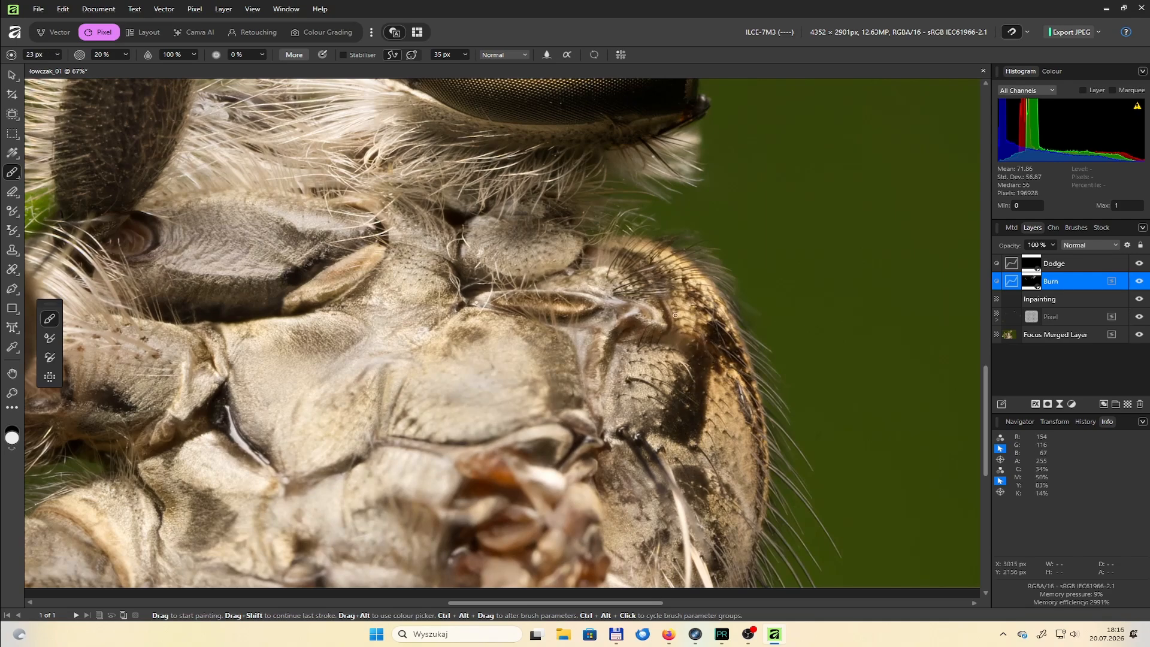
{"action": "scroll", "coordinate": [747, 537], "scroll_direction": "down", "scroll_amount": 5}
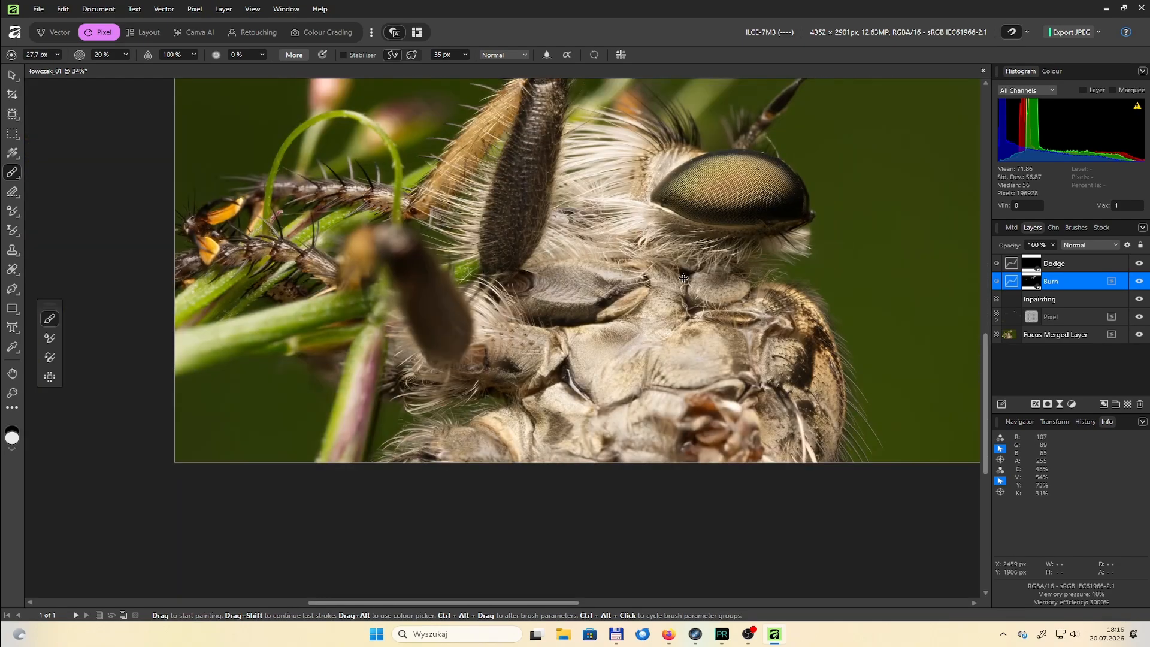
{"action": "scroll", "coordinate": [318, 273], "scroll_direction": "up", "scroll_amount": 2}
{"action": "key", "text": "]"}
{"action": "mouse_move", "coordinate": [396, 361]}
{"action": "left_mouse_down"}
{"action": "mouse_move", "coordinate": [532, 324]}
{"action": "mouse_move", "coordinate": [380, 328]}
{"action": "mouse_move", "coordinate": [371, 357]}
{"action": "left_mouse_up"}
{"action": "left_click_drag", "start_coordinate": [552, 464], "coordinate": [579, 396]}
{"action": "scroll", "coordinate": [605, 396], "scroll_direction": "down", "scroll_amount": 3}
{"action": "scroll", "coordinate": [658, 359], "scroll_direction": "up", "scroll_amount": 4}
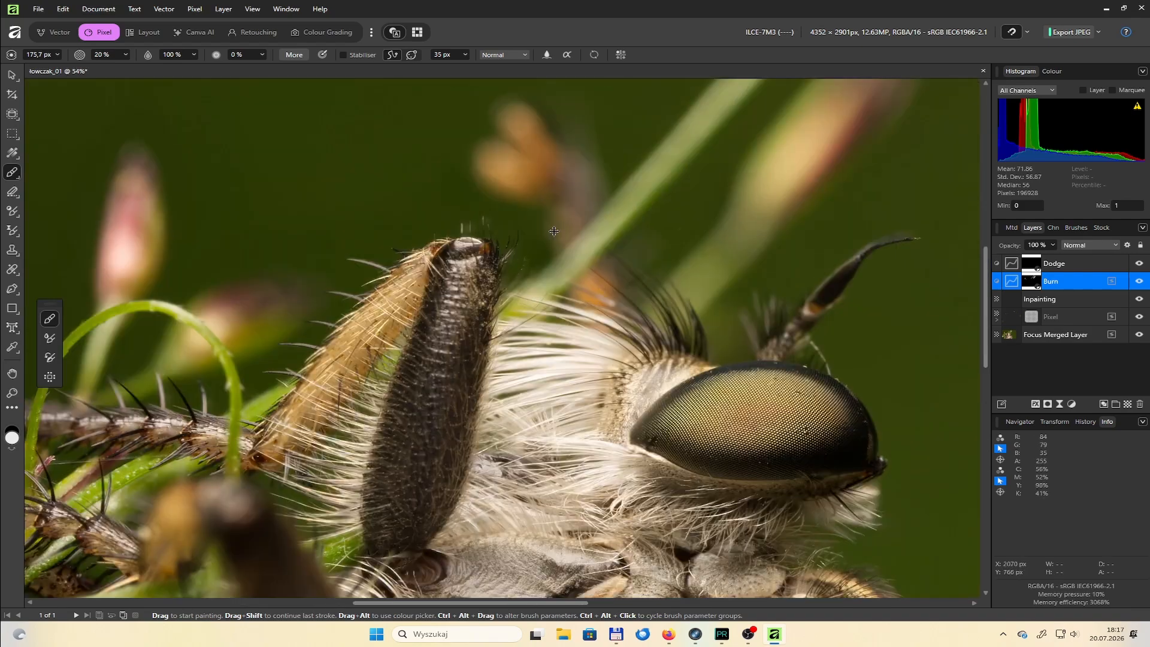
Brighten the fly's eye by painting on the Dodge layer with a 467.5 px brush at 20% opacity
{"action": "scroll", "coordinate": [659, 359], "scroll_direction": "down", "scroll_amount": 4}
{"action": "left_click", "coordinate": [1009, 270]}
{"action": "scroll", "coordinate": [636, 310], "scroll_direction": "up", "scroll_amount": 4}
{"action": "key", "text": "]"}
{"action": "key", "text": "]"}
{"action": "key", "text": "]"}
{"action": "key", "text": "]"}
{"action": "key", "text": "]"}
{"action": "key", "text": "]"}
{"action": "key", "text": "]"}
{"action": "left_click_drag", "start_coordinate": [623, 298], "coordinate": [681, 299]}
{"action": "scroll", "coordinate": [632, 316], "scroll_direction": "down", "scroll_amount": 5}
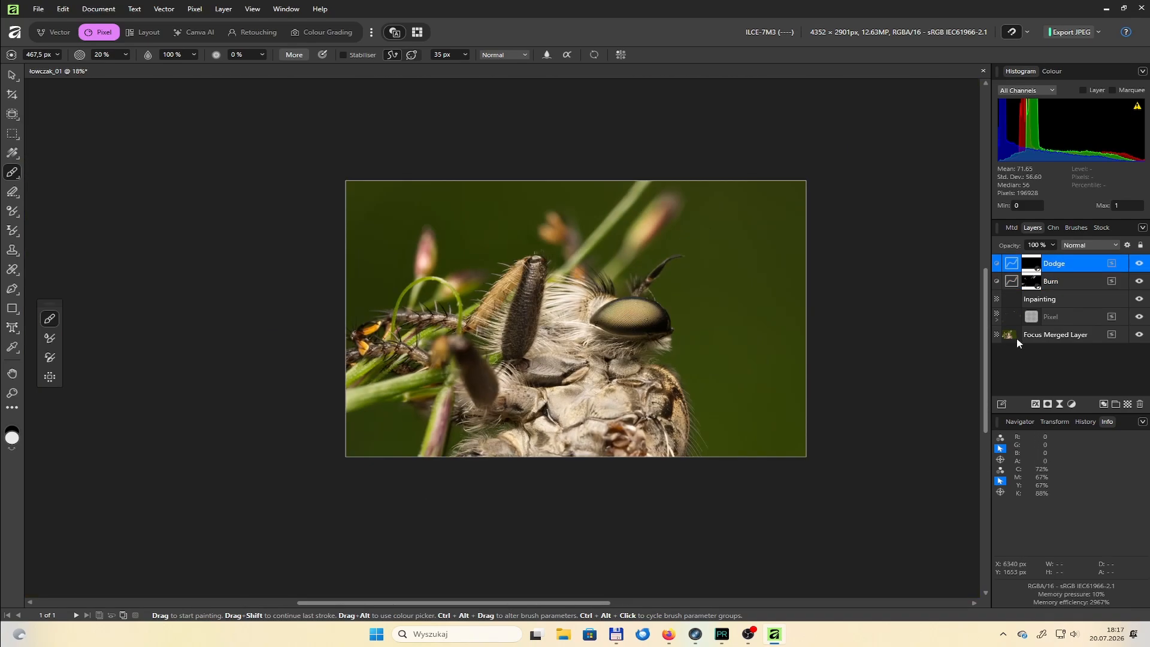
{"action": "left_click", "coordinate": [1018, 340]}
{"action": "scroll", "coordinate": [1018, 340], "scroll_direction": "up", "scroll_amount": 1}
{"action": "left_click_drag", "start_coordinate": [699, 603], "coordinate": [587, 611]}
{"action": "scroll", "coordinate": [690, 292], "scroll_direction": "up", "scroll_amount": 1}
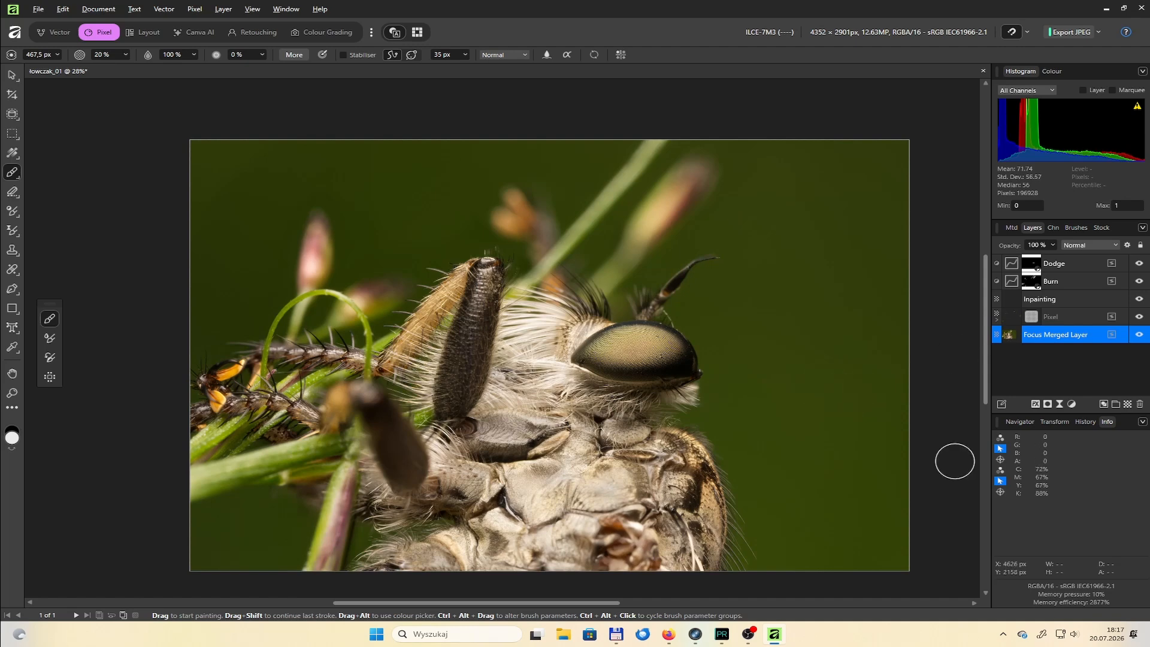
{"action": "left_click", "coordinate": [1012, 264]}
{"action": "left_click", "coordinate": [958, 309]}
{"action": "left_click", "coordinate": [1072, 405]}
{"action": "left_click", "coordinate": [1059, 197]}
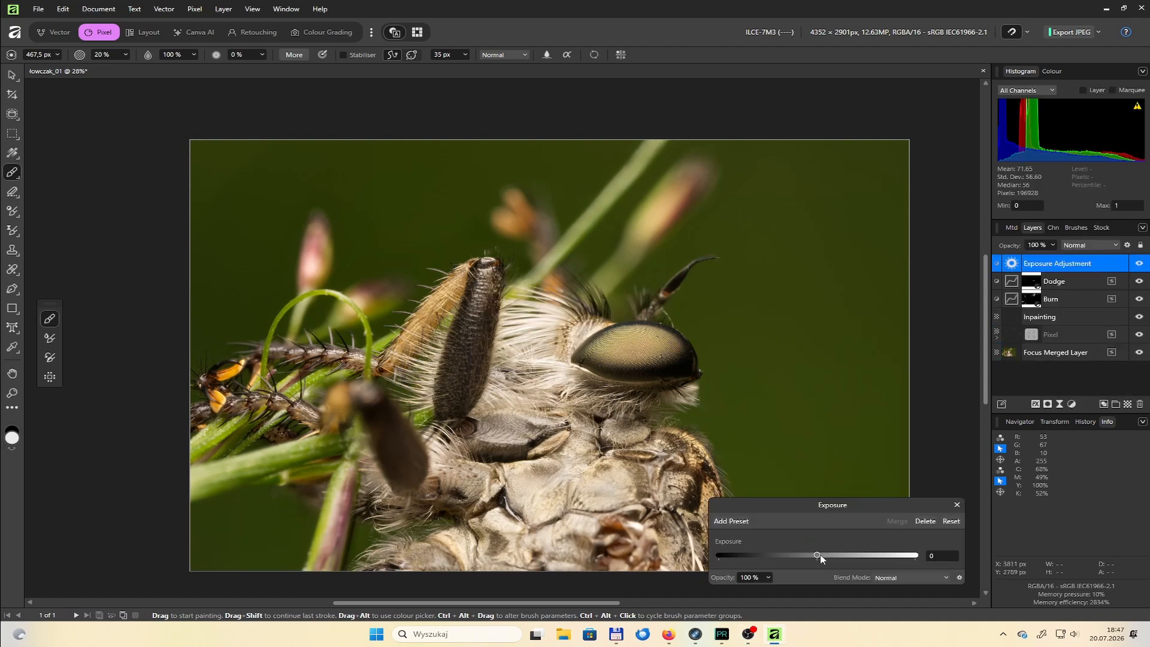
{"action": "left_click_drag", "start_coordinate": [821, 554], "coordinate": [825, 552]}
{"action": "left_click", "coordinate": [928, 522]}
Add a Levels adjustment above the Dodge layer and shift its gamma
{"action": "left_click", "coordinate": [1072, 406]}
{"action": "left_click", "coordinate": [1057, 94]}
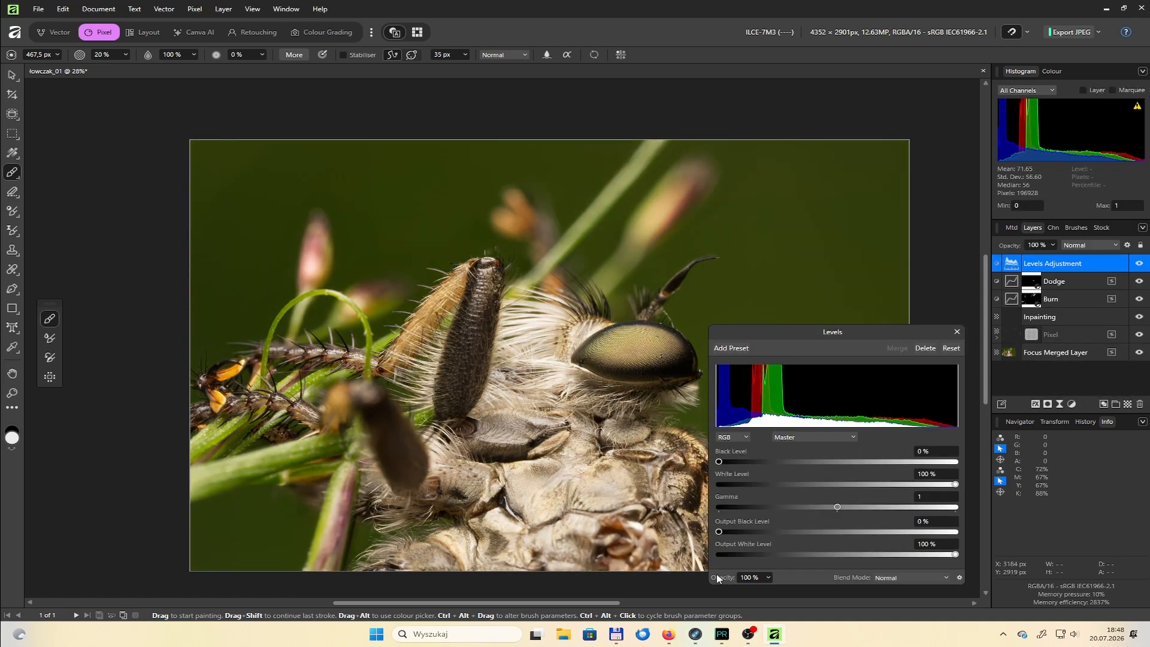
{"action": "left_click_drag", "start_coordinate": [837, 507], "coordinate": [876, 534]}
{"action": "left_click", "coordinate": [958, 332]}
Add a Brightness / Contrast adjustment above the Levels adjustment
{"action": "left_click", "coordinate": [1072, 405]}
{"action": "left_click", "coordinate": [1076, 158]}
{"action": "left_click", "coordinate": [958, 472]}
Add a Vibrance adjustment directly above the Levels adjustment, with vibrance 50% and saturation 10%
{"action": "left_click", "coordinate": [1012, 281]}
{"action": "left_click", "coordinate": [1073, 405]}
{"action": "left_click", "coordinate": [1058, 184]}
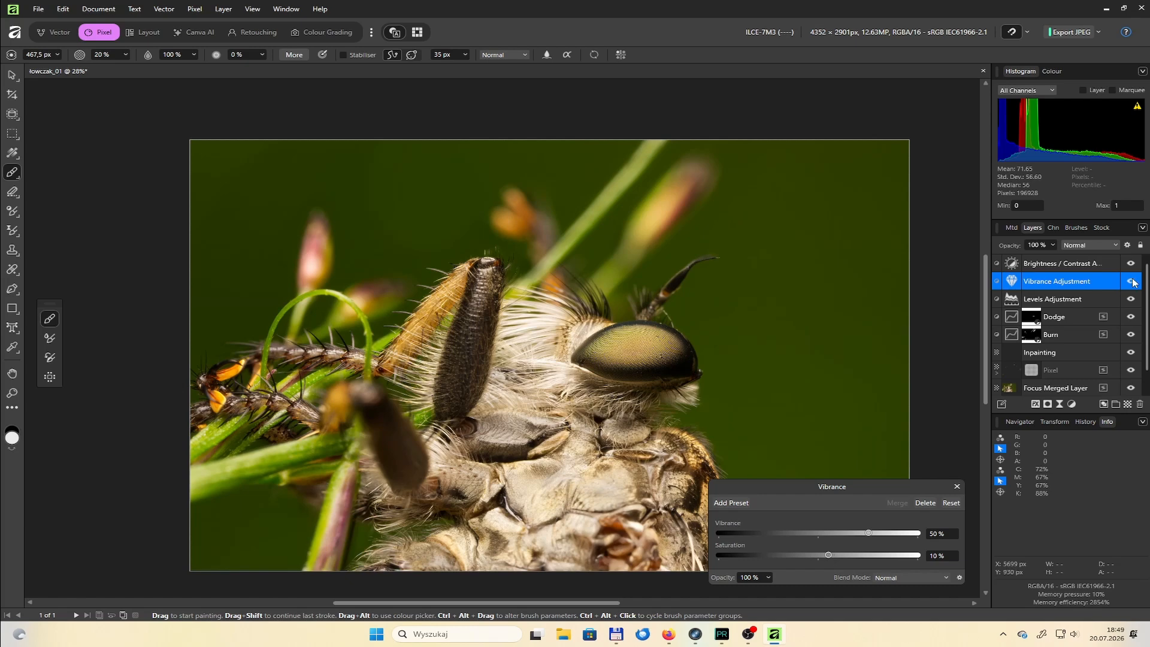
Add a White Balance adjustment above the Vibrance adjustment and set the white balance to -5%
{"action": "left_click", "coordinate": [1072, 404]}
{"action": "left_click", "coordinate": [1057, 106]}
{"action": "left_click_drag", "start_coordinate": [811, 523], "coordinate": [814, 523]}
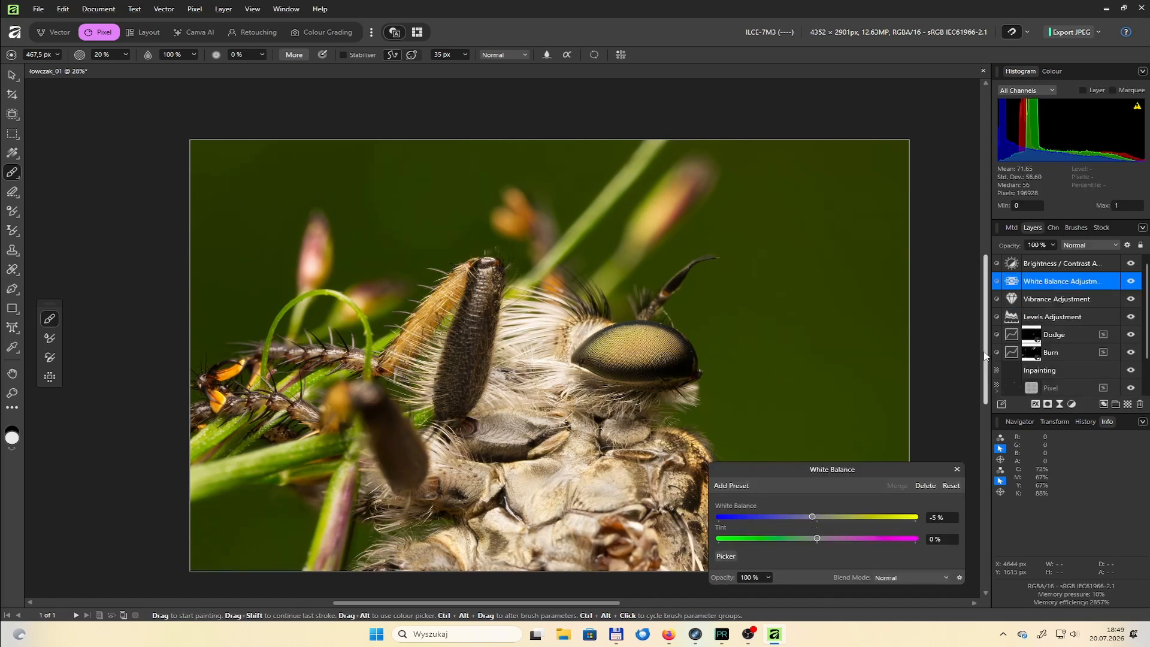
{"action": "left_click", "coordinate": [958, 470]}
Add an HSL adjustment above Vibrance, sample the background green for the green range, and set its saturation shift to -13%
{"action": "double_click", "coordinate": [1011, 299]}
{"action": "left_click", "coordinate": [957, 487]}
{"action": "left_click", "coordinate": [1072, 404]}
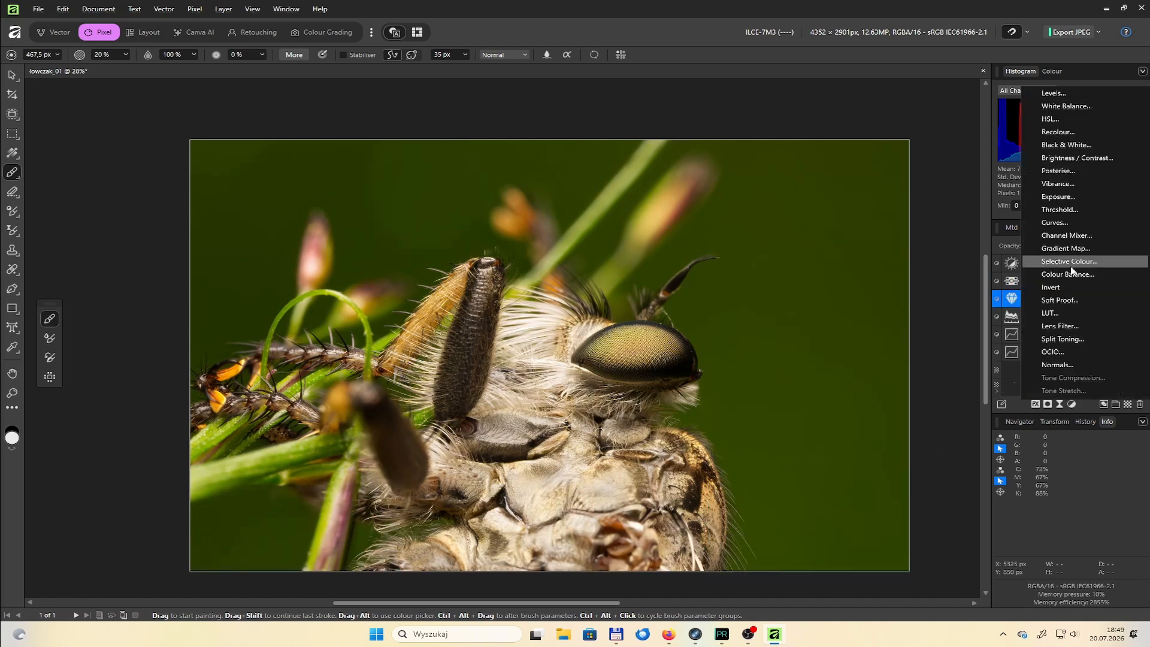
{"action": "left_click", "coordinate": [1060, 119]}
{"action": "left_click", "coordinate": [838, 498]}
{"action": "left_click", "coordinate": [948, 497]}
{"action": "left_click", "coordinate": [819, 281]}
{"action": "left_click_drag", "start_coordinate": [818, 537], "coordinate": [805, 537]}
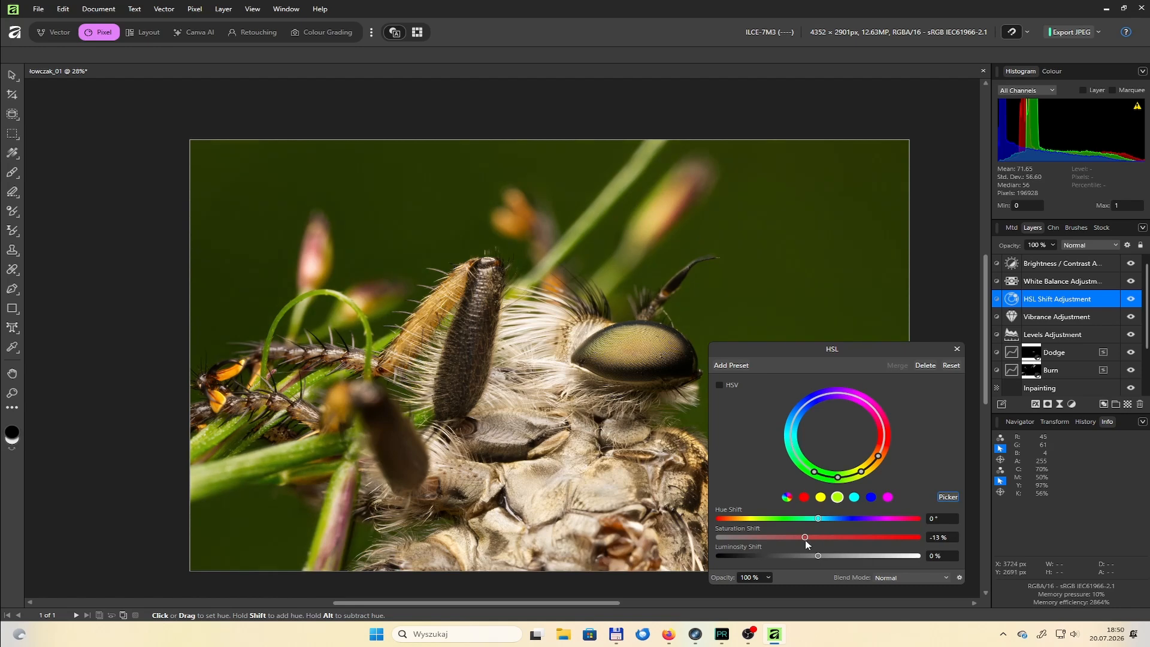
{"action": "left_click", "coordinate": [958, 349]}
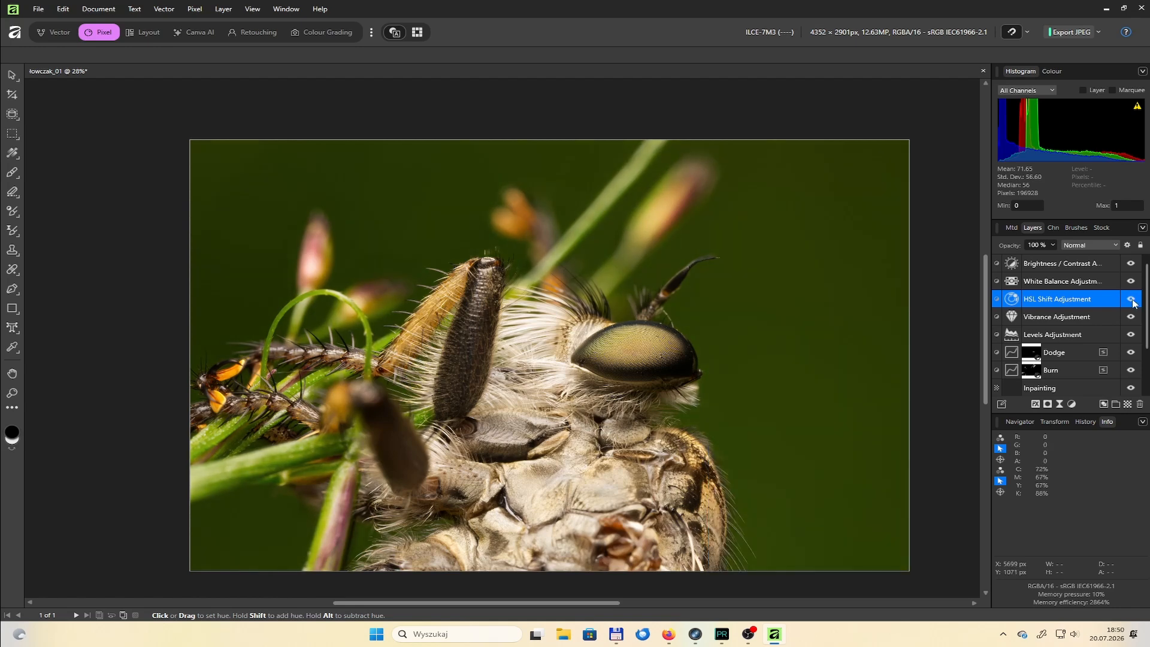
{"action": "left_click", "coordinate": [1133, 303]}
Darken the fly's raised dark leg on the Burn layer, using a smaller brush at 20% opacity
{"action": "scroll", "coordinate": [1108, 330], "scroll_direction": "down", "scroll_amount": 2}
{"action": "left_click", "coordinate": [1011, 370]}
{"action": "key", "text": "b"}
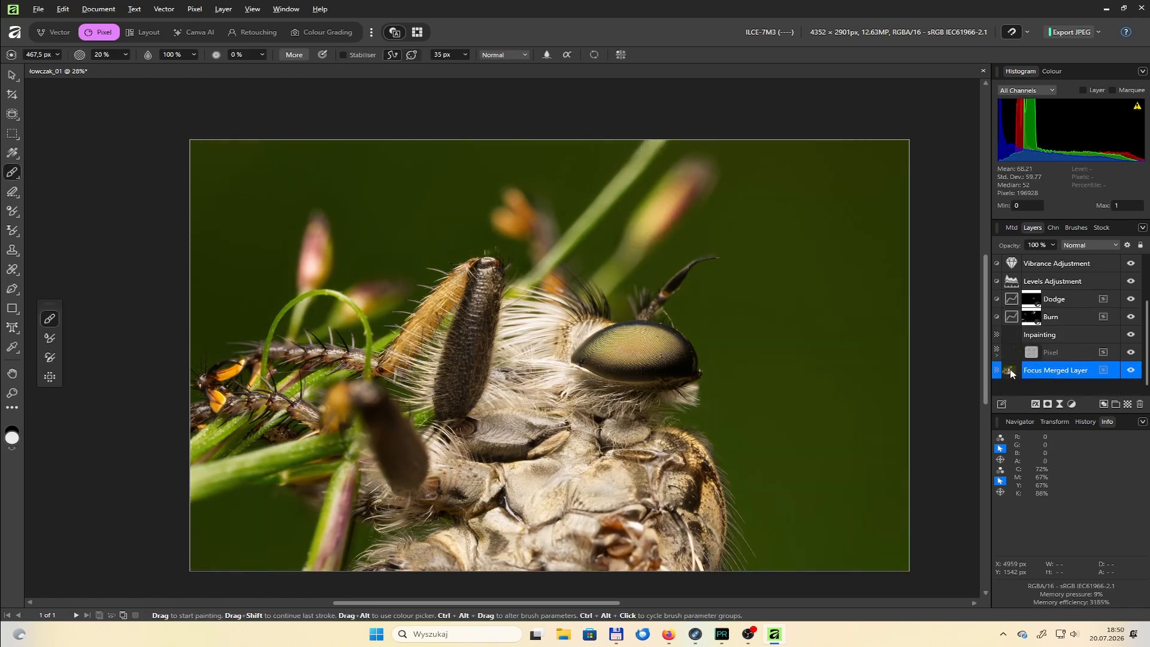
{"action": "left_click", "coordinate": [1052, 317]}
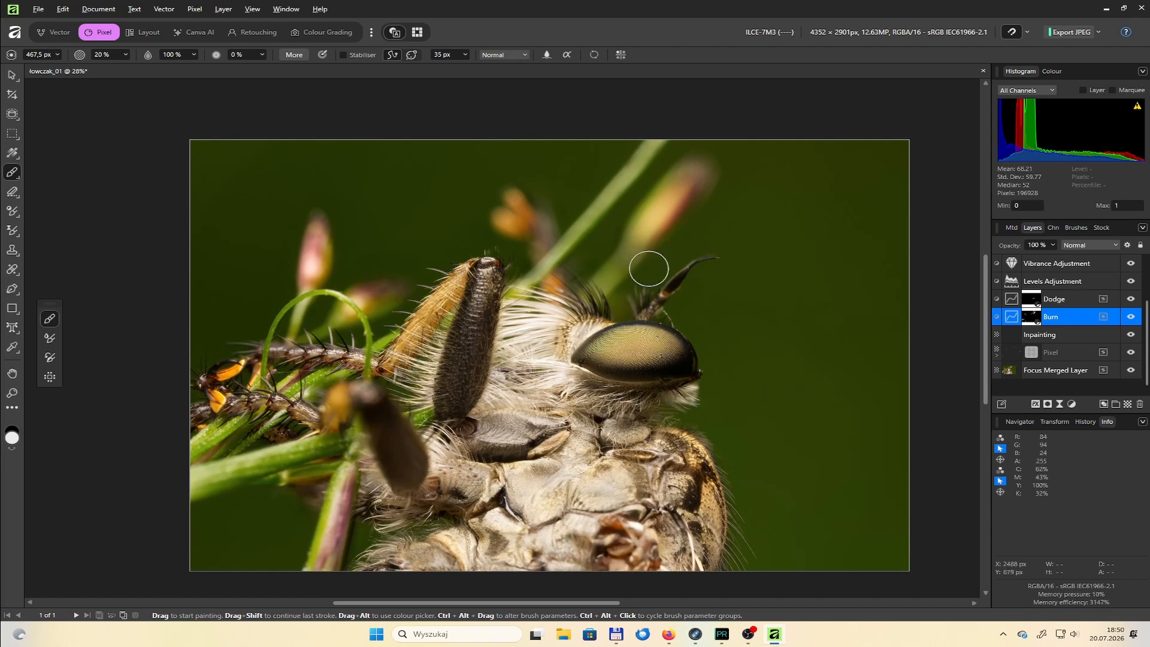
{"action": "key", "text": "bracketleft"}
{"action": "key", "text": "bracketleft"}
{"action": "left_click_drag", "start_coordinate": [478, 331], "coordinate": [459, 373]}
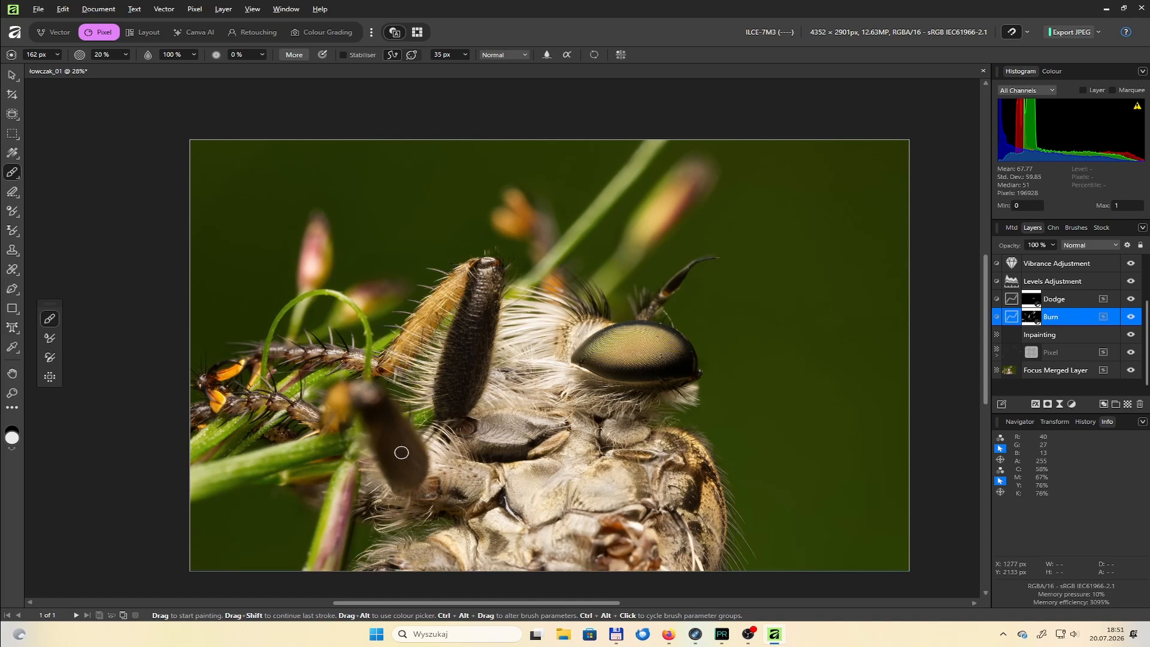
Darken the pinkish stem below the blurred leg and the blurred bud behind the curled tendril on the Burn layer
{"action": "key", "text": "bracketleft"}
{"action": "mouse_move", "coordinate": [347, 483]}
{"action": "left_mouse_down"}
{"action": "mouse_move", "coordinate": [324, 553]}
{"action": "mouse_move", "coordinate": [334, 501]}
{"action": "left_mouse_up"}
{"action": "scroll", "coordinate": [372, 379], "scroll_direction": "up", "scroll_amount": 5}
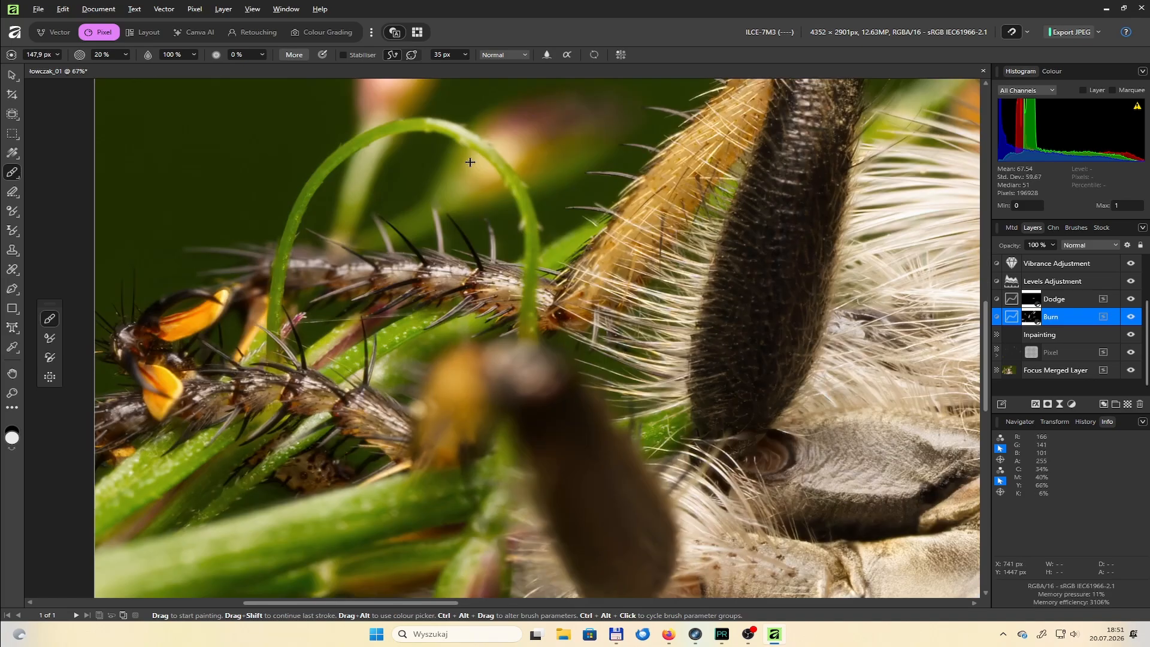
{"action": "left_click_drag", "start_coordinate": [506, 87], "coordinate": [478, 197]}
Darken the bright patches on the fly's thorax plates on the Burn layer with a brush of roughly 41 to 55 px
{"action": "key", "text": "bracketleft"}
{"action": "key", "text": "bracketleft"}
{"action": "key", "text": "bracketleft"}
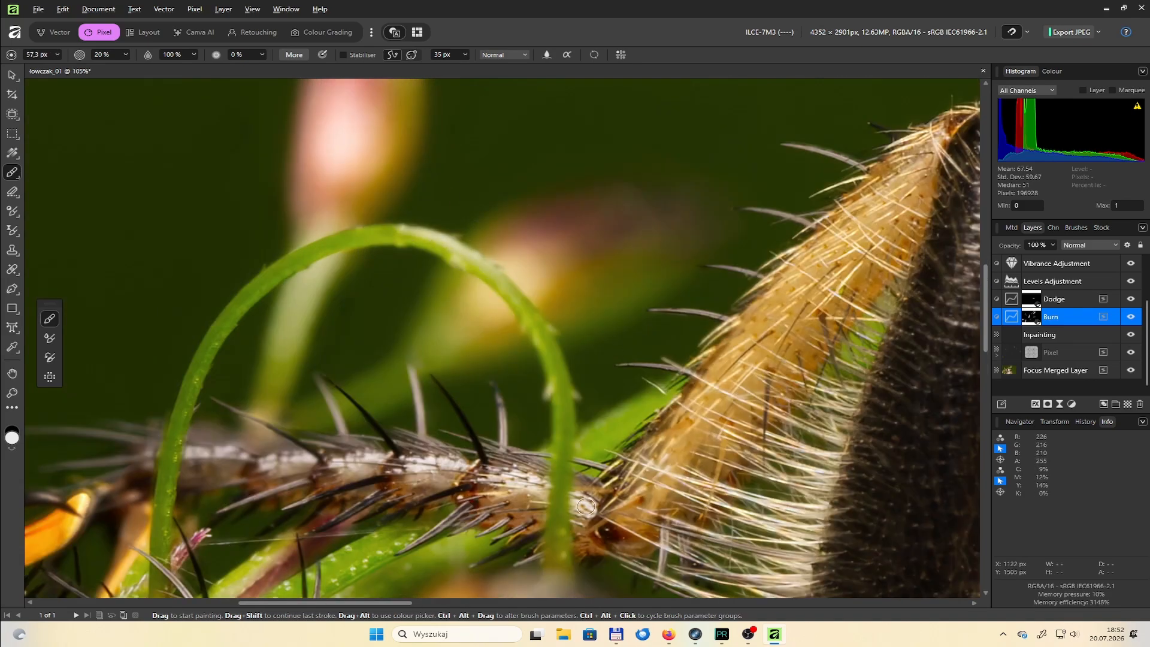
{"action": "key", "text": "bracketleft"}
{"action": "key", "text": "bracketleft"}
{"action": "key", "text": "bracketleft"}
{"action": "key", "text": "bracketleft"}
{"action": "scroll", "coordinate": [314, 439], "scroll_direction": "down", "scroll_amount": 5}
{"action": "scroll", "coordinate": [541, 462], "scroll_direction": "up", "scroll_amount": 3}
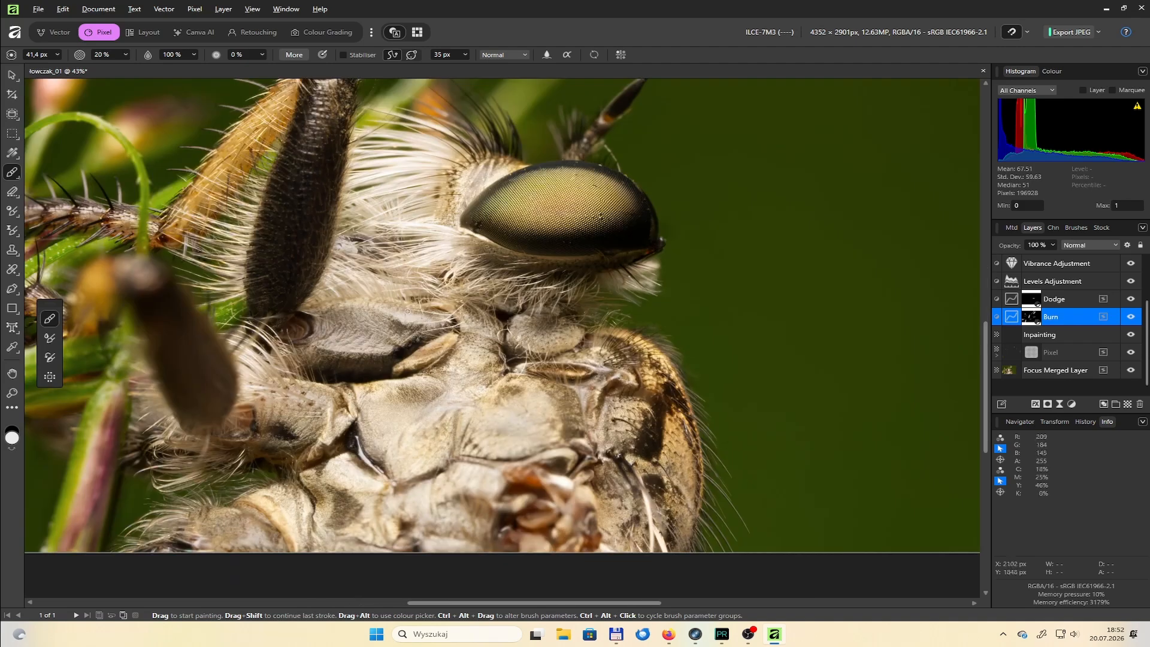
{"action": "left_click", "coordinate": [352, 509]}
{"action": "key", "text": "bracketleft"}
{"action": "key", "text": "bracketleft"}
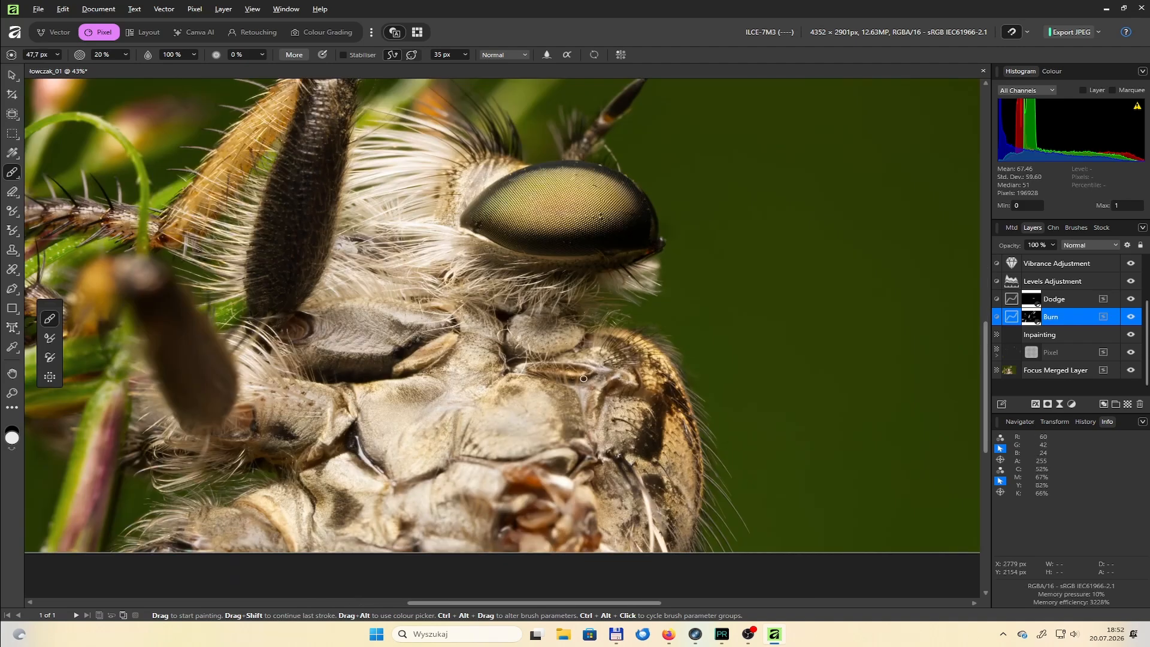
{"action": "left_click_drag", "start_coordinate": [427, 402], "coordinate": [413, 394]}
{"action": "left_click_drag", "start_coordinate": [571, 431], "coordinate": [576, 406]}
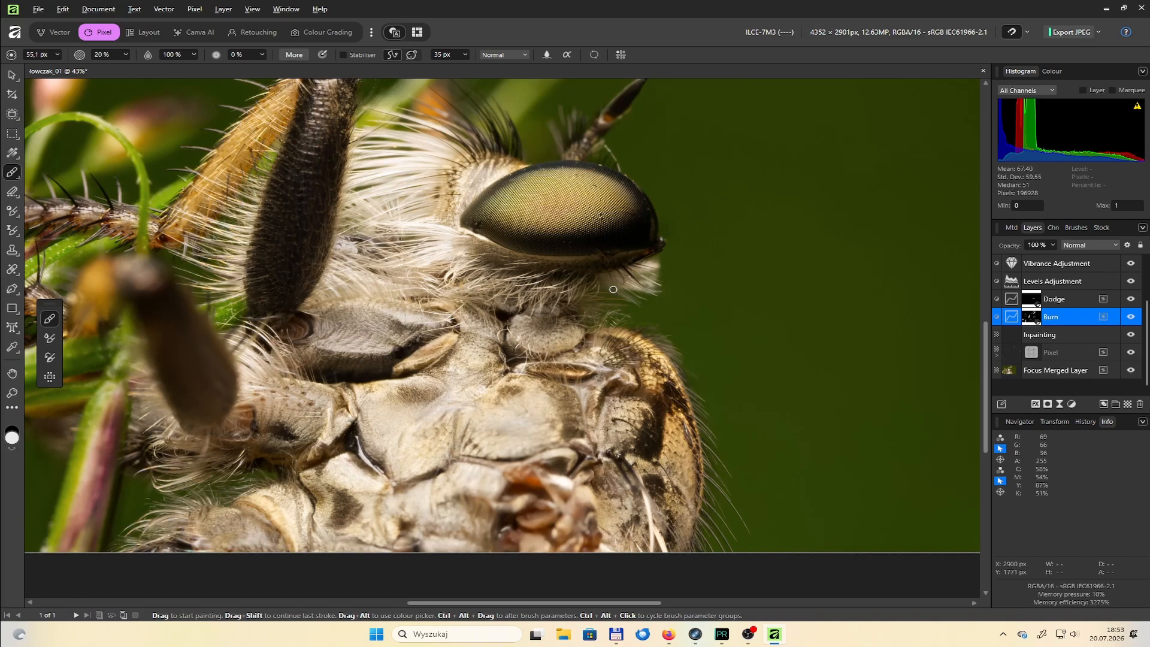
Inpaint the fine white thread running from the pink floret past the leg spines on the Inpainting layer
{"action": "scroll", "coordinate": [614, 289], "scroll_direction": "down", "scroll_amount": 4}
{"action": "double_click", "coordinate": [1015, 372]}
{"action": "left_click_drag", "start_coordinate": [537, 603], "coordinate": [472, 605]}
{"action": "scroll", "coordinate": [317, 359], "scroll_direction": "up", "scroll_amount": 7}
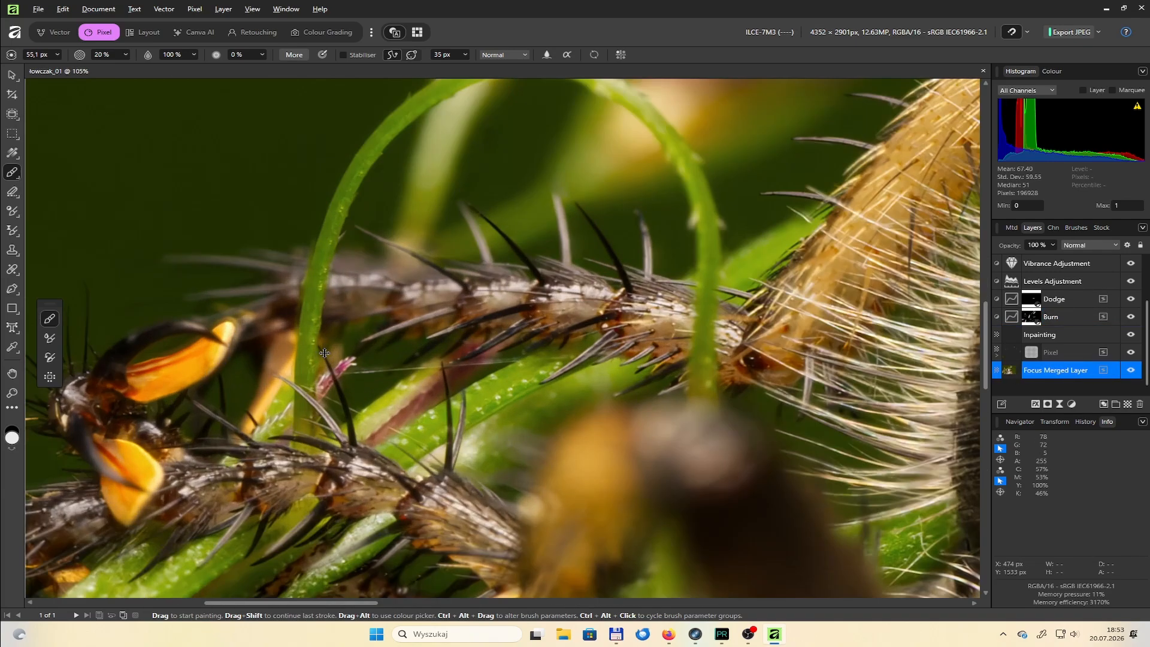
{"action": "left_click", "coordinate": [1016, 337]}
{"action": "key", "text": "j"}
{"action": "scroll", "coordinate": [371, 335], "scroll_direction": "up", "scroll_amount": 4}
{"action": "mouse_move", "coordinate": [323, 346]}
{"action": "left_mouse_down"}
{"action": "mouse_move", "coordinate": [422, 338]}
{"action": "mouse_move", "coordinate": [323, 358]}
{"action": "mouse_move", "coordinate": [535, 336]}
{"action": "left_mouse_up"}
{"action": "left_click_drag", "start_coordinate": [857, 316], "coordinate": [563, 330]}
{"action": "left_click_drag", "start_coordinate": [735, 324], "coordinate": [667, 323]}
Clean up the thread remnants around the dark leg spines on the Inpainting layer with a 2 px inpainting brush
{"action": "scroll", "coordinate": [623, 336], "scroll_direction": "up", "scroll_amount": 4}
{"action": "key", "text": "bracketleft"}
{"action": "key", "text": "bracketleft"}
{"action": "key", "text": "bracketleft"}
{"action": "key", "text": "bracketleft"}
{"action": "left_click_drag", "start_coordinate": [511, 339], "coordinate": [380, 316]}
{"action": "scroll", "coordinate": [324, 335], "scroll_direction": "down", "scroll_amount": 1}
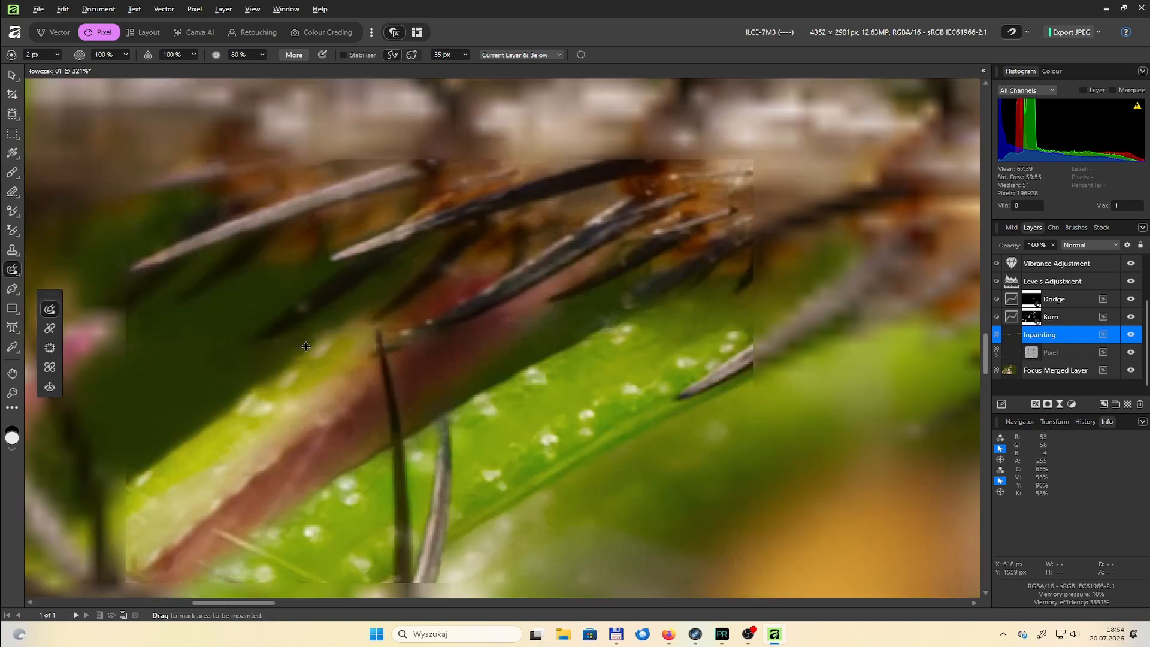
{"action": "left_click_drag", "start_coordinate": [308, 293], "coordinate": [320, 282]}
{"action": "scroll", "coordinate": [463, 337], "scroll_direction": "down", "scroll_amount": 10}
{"action": "scroll", "coordinate": [476, 400], "scroll_direction": "up", "scroll_amount": 4}
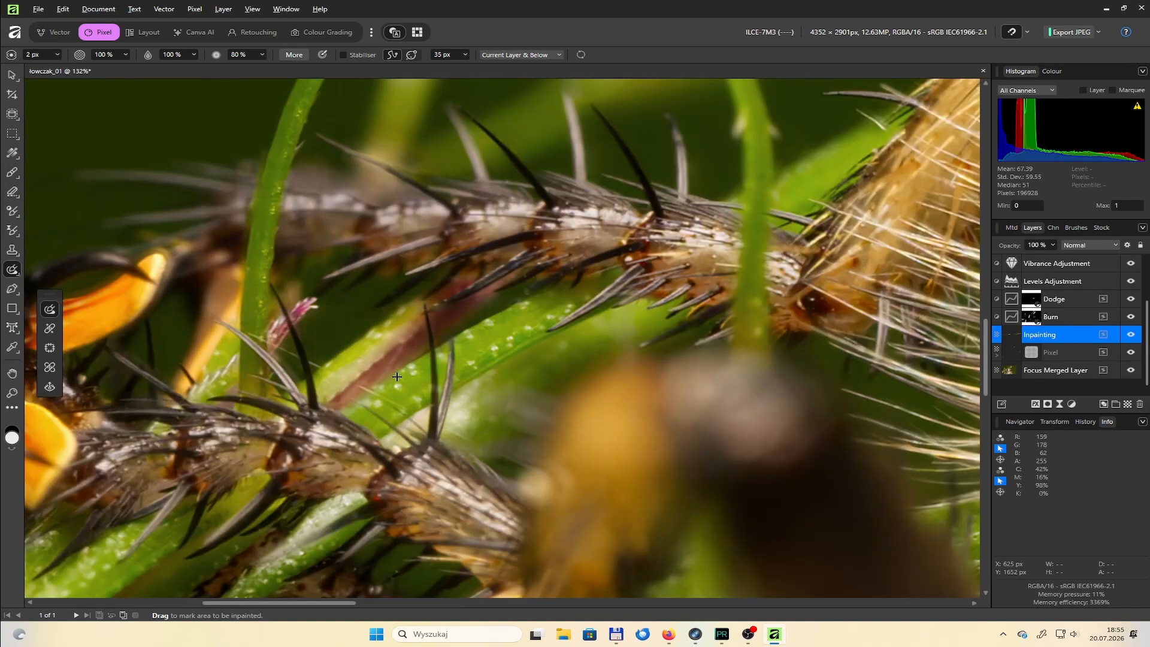
{"action": "scroll", "coordinate": [296, 344], "scroll_direction": "down", "scroll_amount": 8}
{"action": "scroll", "coordinate": [562, 424], "scroll_direction": "up", "scroll_amount": 1}
{"action": "scroll", "coordinate": [1070, 324], "scroll_direction": "up", "scroll_amount": 2}
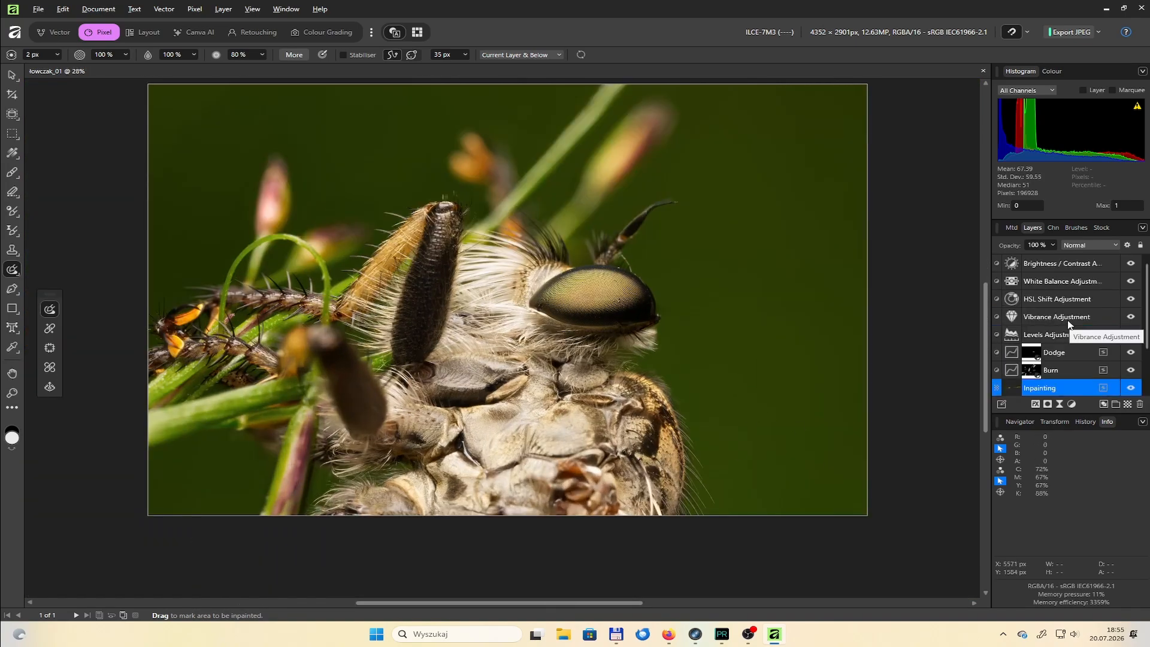
Add artistic text with the photographer's copyright name and website on the green background beside the thorax, sized 96 pt
{"action": "left_click", "coordinate": [1054, 263]}
{"action": "key", "text": "t"}
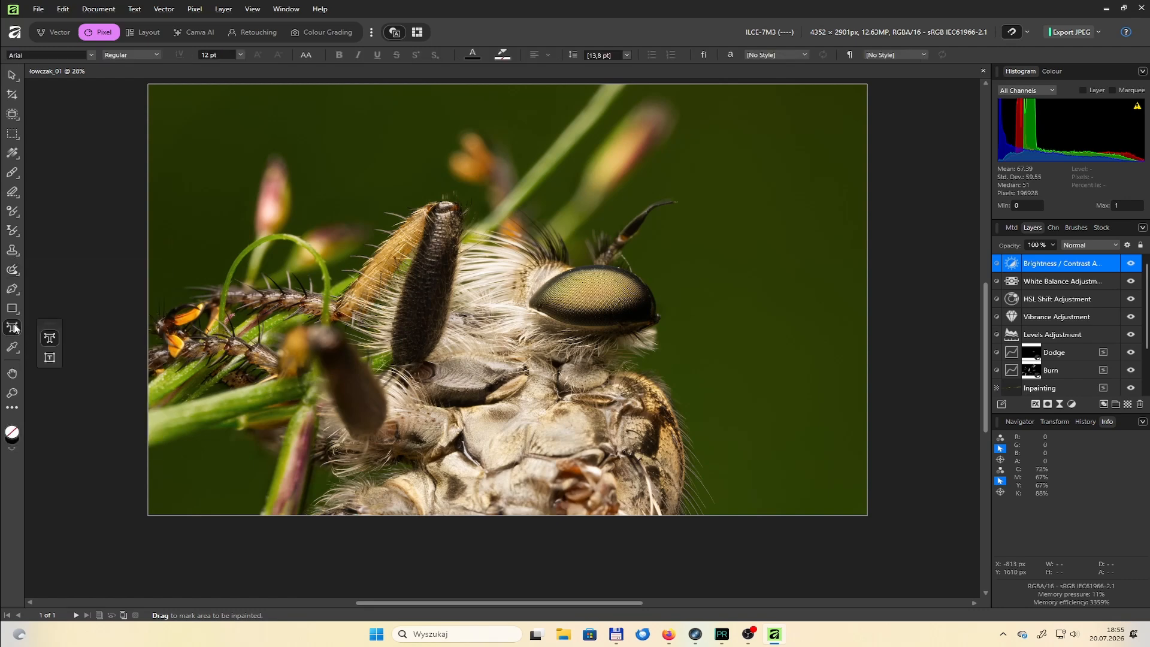
{"action": "left_click", "coordinate": [726, 475]}
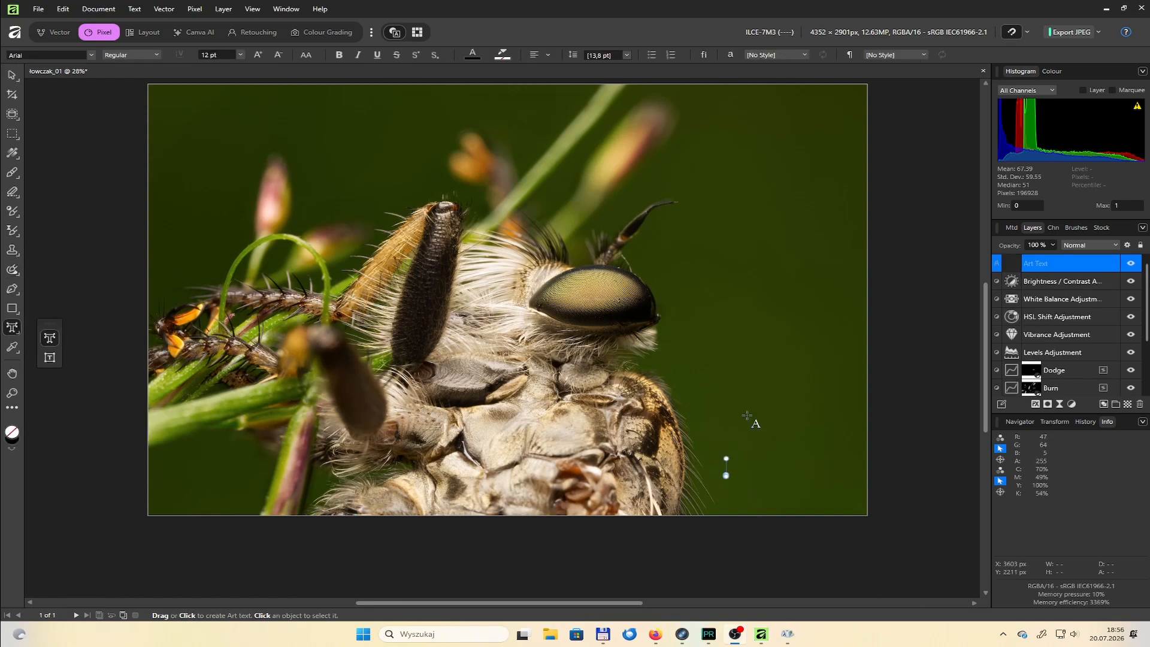
{"action": "left_click", "coordinate": [724, 466]}
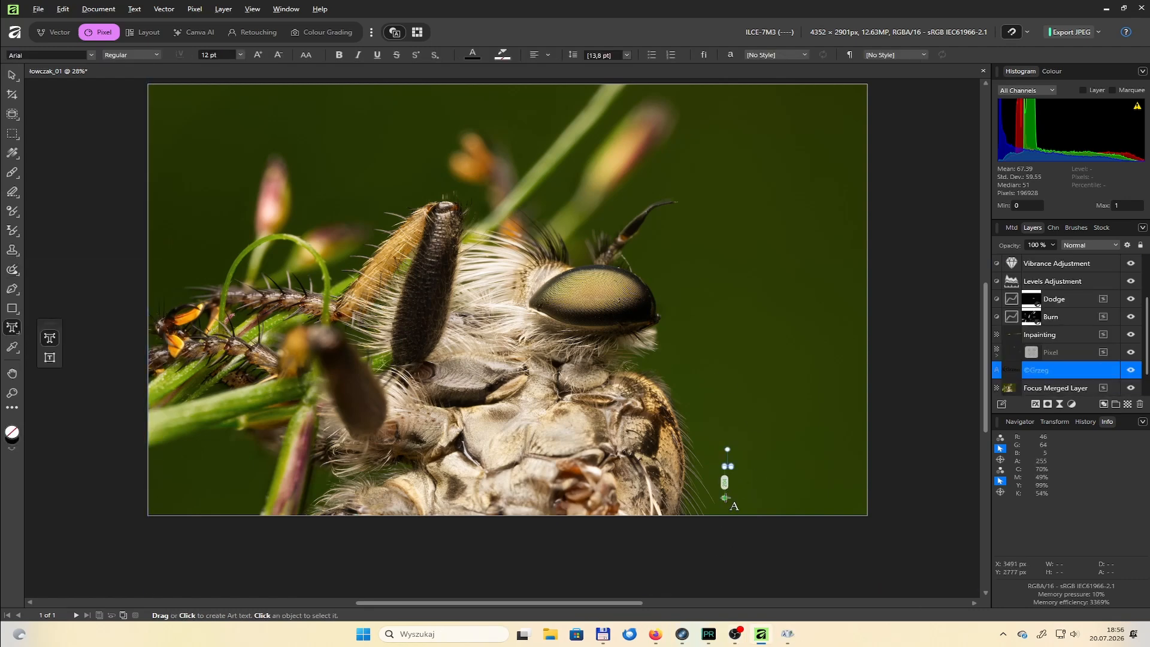
{"action": "key", "text": "v"}
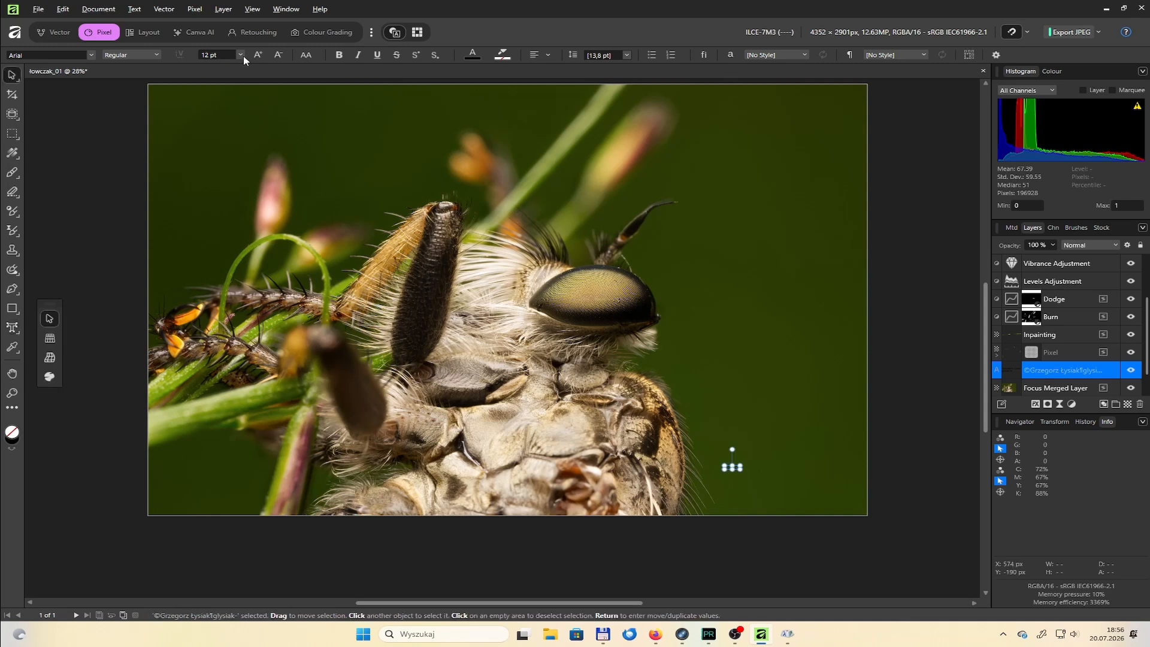
{"action": "left_click", "coordinate": [240, 55]}
{"action": "left_click", "coordinate": [210, 230]}
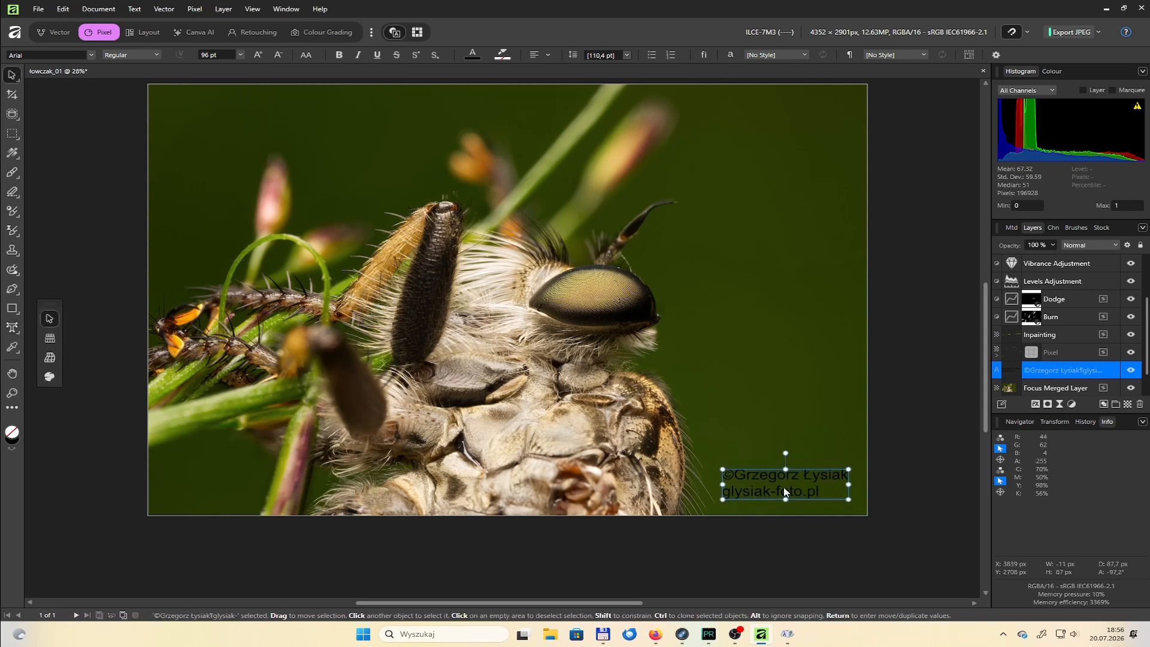
Change the copyright text's fill colour to white
{"action": "double_click", "coordinate": [11, 441]}
{"action": "left_click_drag", "start_coordinate": [419, 239], "coordinate": [397, 199]}
{"action": "left_click", "coordinate": [716, 410]}
Lower the copyright text layer's opacity to 25 % and keep its blend mode at Normal
{"action": "left_click", "coordinate": [1052, 245]}
{"action": "left_click_drag", "start_coordinate": [1055, 257], "coordinate": [991, 257]}
{"action": "left_click", "coordinate": [1091, 245]}
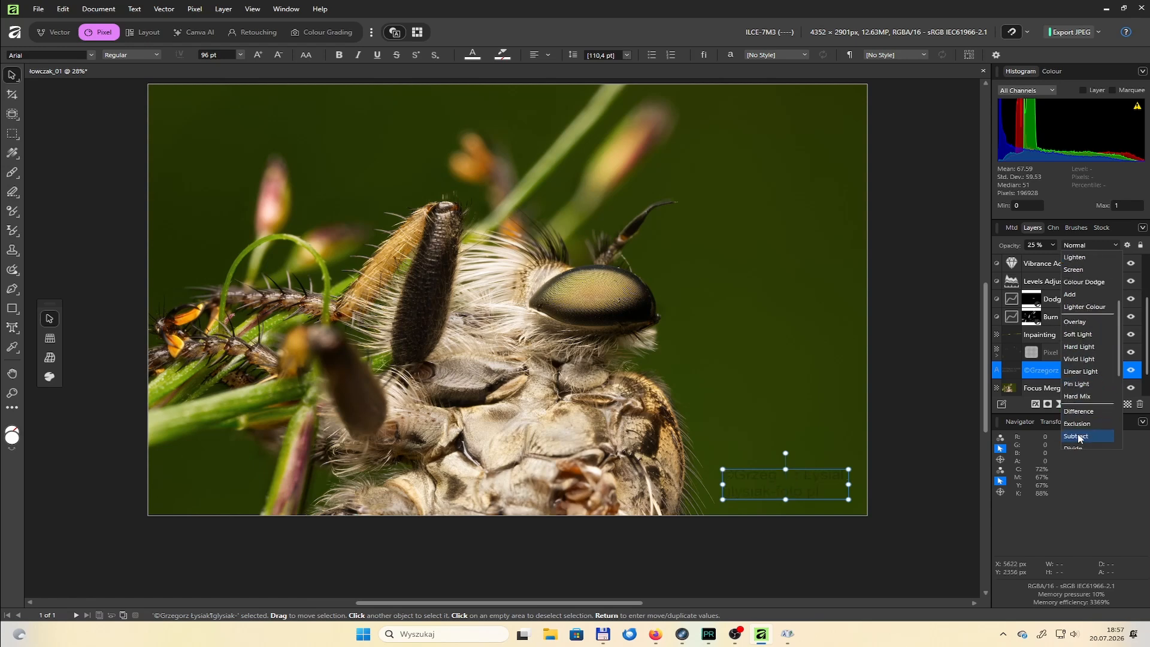
{"action": "scroll", "coordinate": [1079, 439], "scroll_direction": "down", "scroll_amount": 4}
{"action": "left_click", "coordinate": [943, 385]}
Reduce the copyright text to 72 pt and place it close to the photo's lower-right corner
{"action": "left_click", "coordinate": [240, 54]}
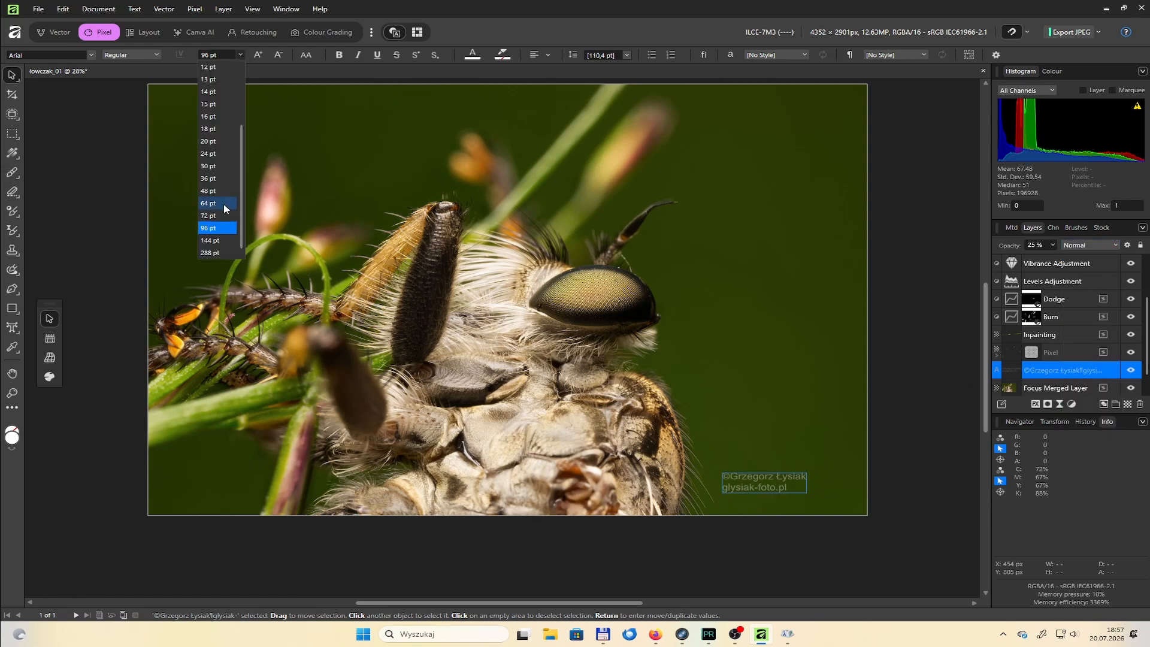
{"action": "left_click", "coordinate": [223, 208]}
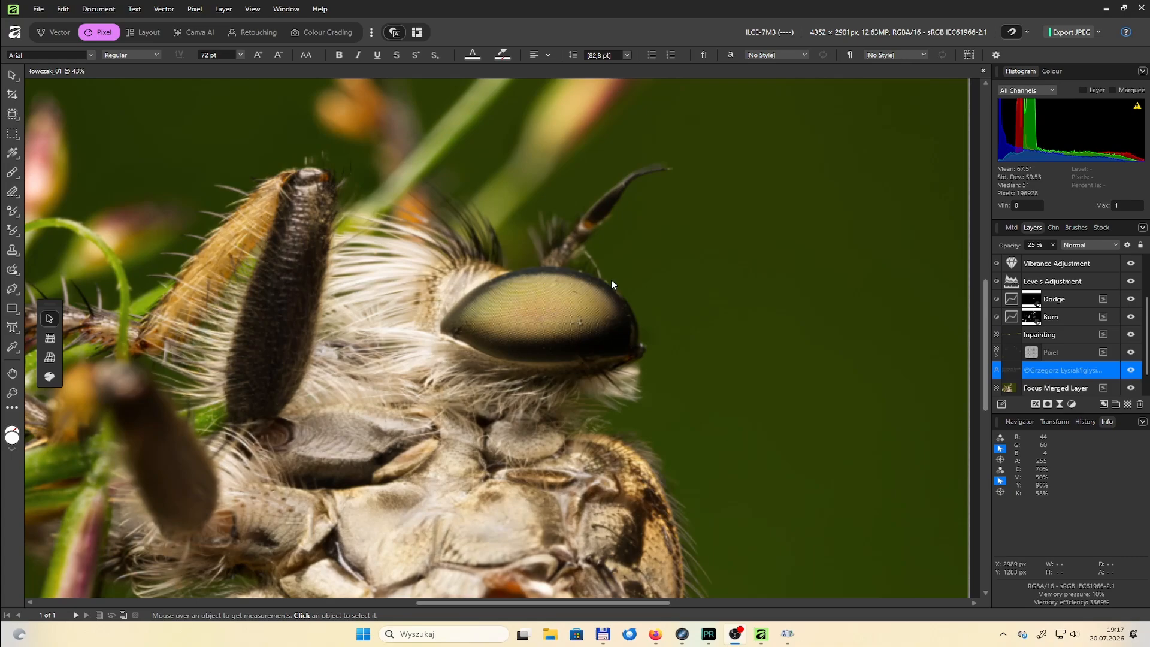
Inpaint the light specks along the upper rim of the fly's eye with a 9.1 px brush on the nested Pixel layer
{"action": "left_click", "coordinate": [560, 272]}
{"action": "scroll", "coordinate": [558, 272], "scroll_direction": "up", "scroll_amount": 5}
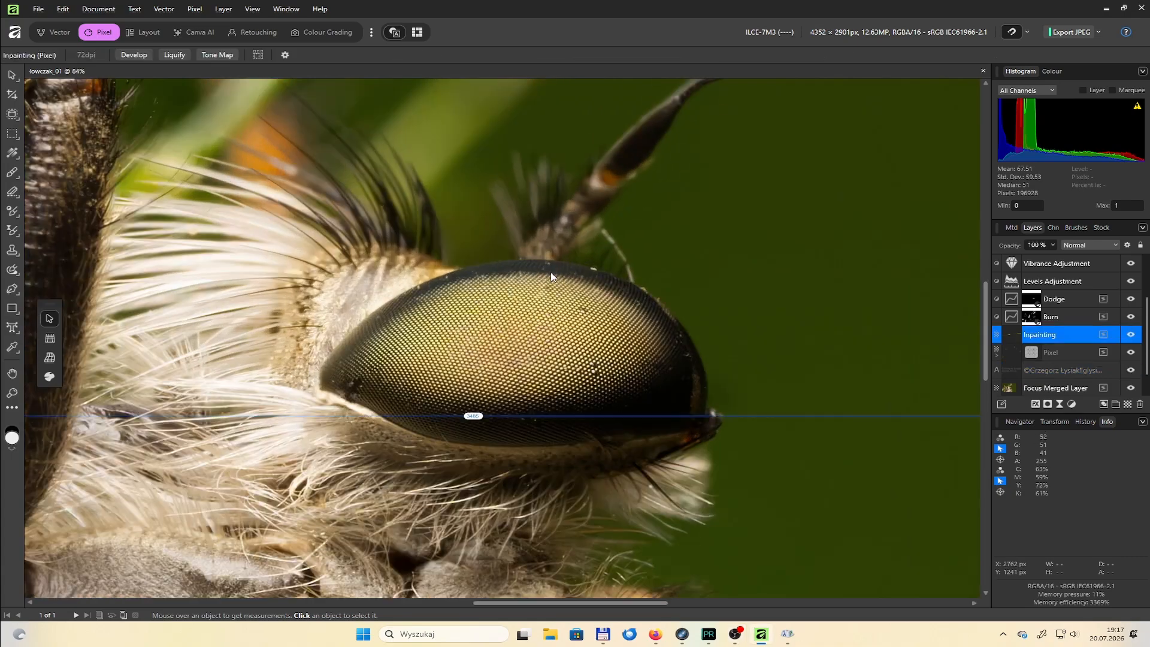
{"action": "scroll", "coordinate": [1011, 330], "scroll_direction": "down", "scroll_amount": 1}
{"action": "left_click", "coordinate": [1011, 330]}
{"action": "left_click", "coordinate": [758, 297]}
{"action": "scroll", "coordinate": [759, 297], "scroll_direction": "down", "scroll_amount": 8}
{"action": "scroll", "coordinate": [601, 315], "scroll_direction": "up", "scroll_amount": 8}
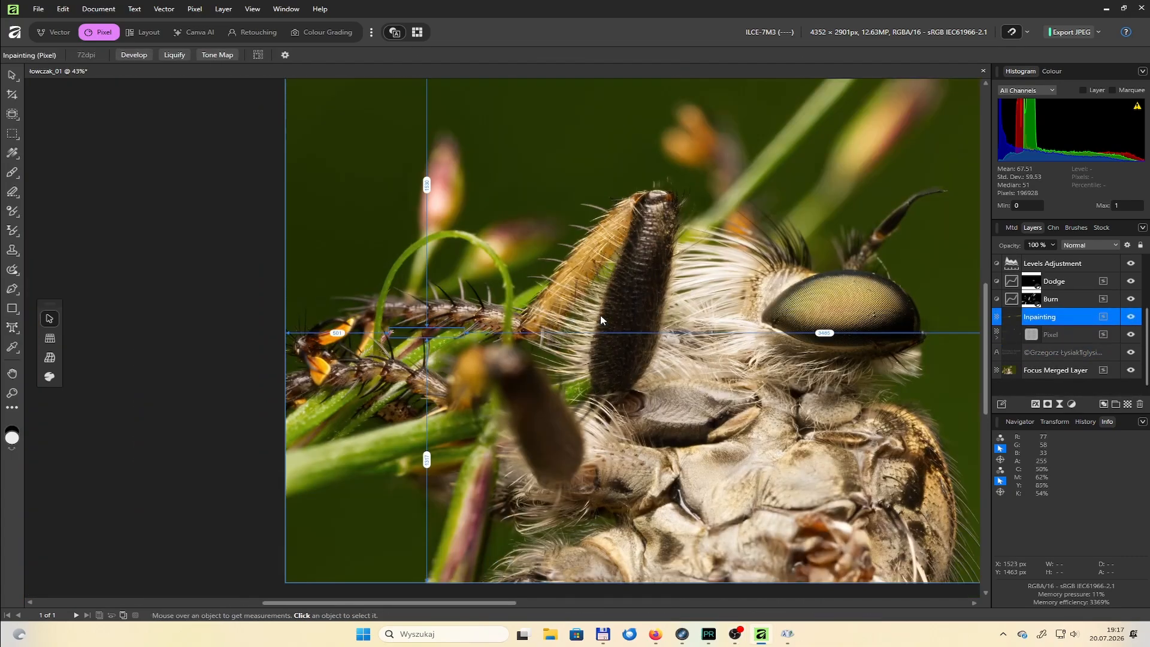
{"action": "left_click", "coordinate": [839, 289]}
{"action": "scroll", "coordinate": [620, 119], "scroll_direction": "up", "scroll_amount": 2}
{"action": "key", "text": "j"}
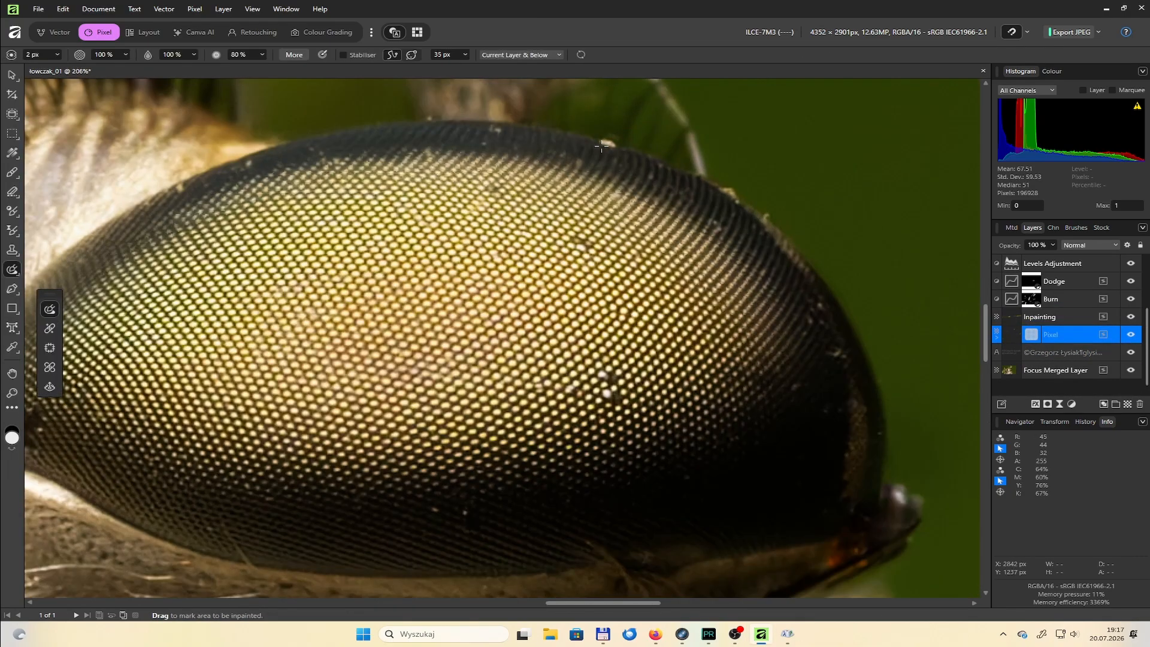
{"action": "scroll", "coordinate": [423, 186], "scroll_direction": "down", "scroll_amount": 7}
{"action": "scroll", "coordinate": [377, 170], "scroll_direction": "up", "scroll_amount": 9}
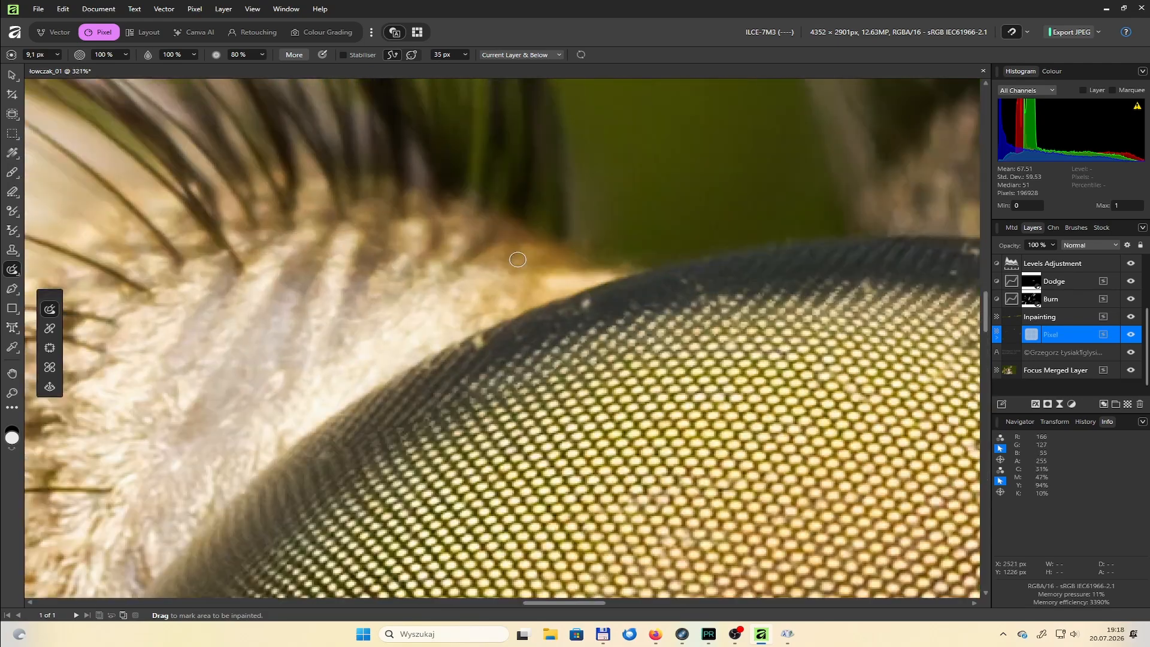
{"action": "left_click", "coordinate": [588, 305]}
{"action": "left_click", "coordinate": [478, 342]}
{"action": "scroll", "coordinate": [493, 363], "scroll_direction": "down", "scroll_amount": 5}
{"action": "scroll", "coordinate": [616, 339], "scroll_direction": "up", "scroll_amount": 5}
Inpaint the remaining light specks around the eye's lower edge and inner corner
{"action": "left_click", "coordinate": [611, 312]}
{"action": "scroll", "coordinate": [579, 331], "scroll_direction": "down", "scroll_amount": 5}
{"action": "scroll", "coordinate": [692, 490], "scroll_direction": "up", "scroll_amount": 8}
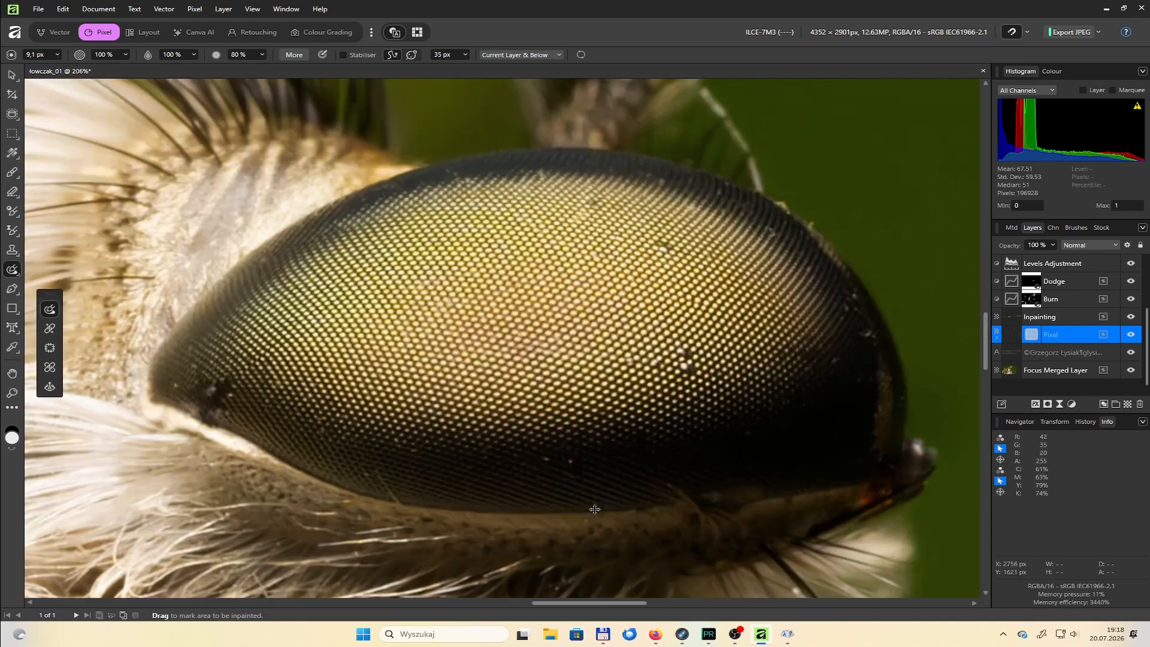
{"action": "scroll", "coordinate": [465, 393], "scroll_direction": "down", "scroll_amount": 6}
{"action": "scroll", "coordinate": [224, 373], "scroll_direction": "up", "scroll_amount": 4}
{"action": "left_click", "coordinate": [239, 355]}
{"action": "scroll", "coordinate": [599, 410], "scroll_direction": "down", "scroll_amount": 9}
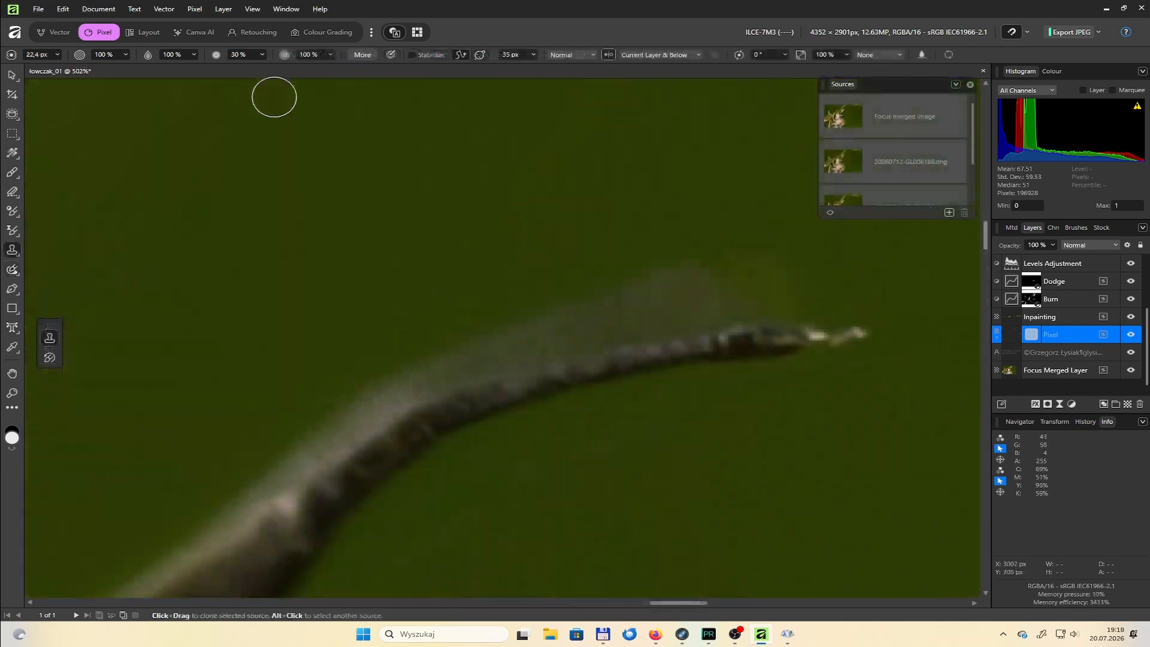
Clone clean green background along the edge of the fly's antenna with a 22.4 px Clone Brush at 30 % flow or hardness
{"action": "mouse_move", "coordinate": [620, 311]}
{"action": "left_mouse_down"}
{"action": "mouse_move", "coordinate": [806, 280]}
{"action": "mouse_move", "coordinate": [835, 292]}
{"action": "mouse_move", "coordinate": [521, 333]}
{"action": "mouse_move", "coordinate": [368, 391]}
{"action": "mouse_move", "coordinate": [367, 406]}
{"action": "mouse_move", "coordinate": [544, 334]}
{"action": "mouse_move", "coordinate": [386, 380]}
{"action": "mouse_move", "coordinate": [260, 467]}
{"action": "left_mouse_up"}
{"action": "scroll", "coordinate": [260, 467], "scroll_direction": "down", "scroll_amount": 1}
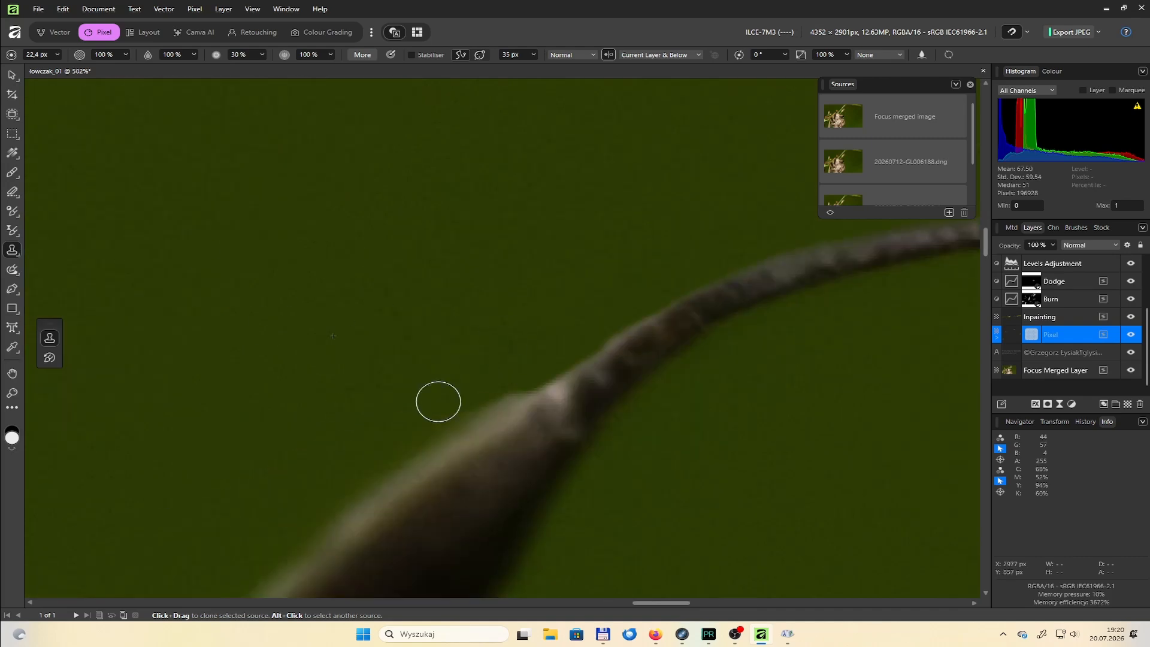
{"action": "scroll", "coordinate": [465, 406], "scroll_direction": "down", "scroll_amount": 8}
{"action": "scroll", "coordinate": [289, 486], "scroll_direction": "left", "scroll_amount": 3}
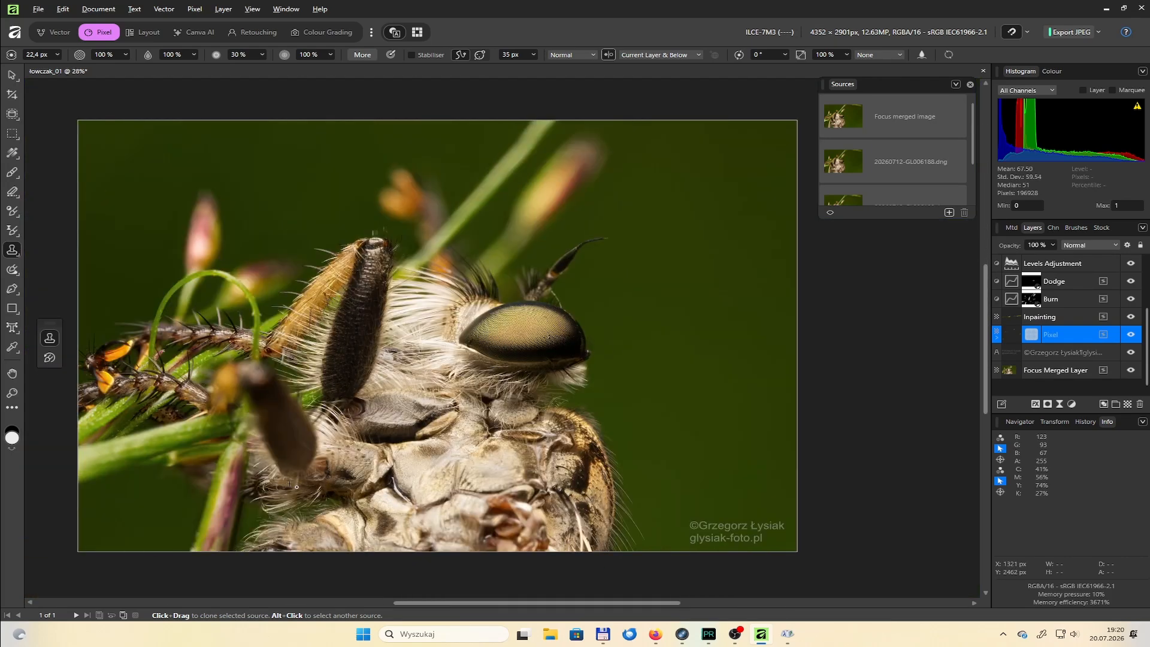
Inpaint the blemishes around the small tip at the front edge of the eye with a 9.1 px inpainting brush
{"action": "scroll", "coordinate": [593, 359], "scroll_direction": "up", "scroll_amount": 8}
{"action": "key", "text": "j"}
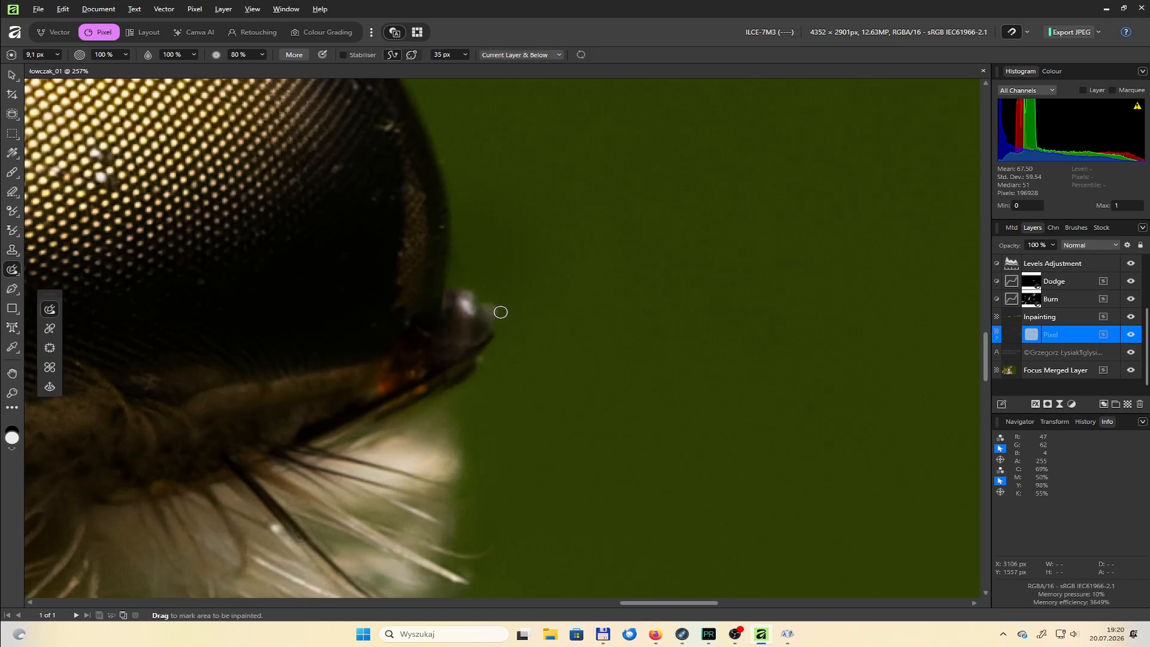
{"action": "scroll", "coordinate": [482, 396], "scroll_direction": "down", "scroll_amount": 12}
{"action": "left_click_drag", "start_coordinate": [465, 394], "coordinate": [642, 406]}
{"action": "scroll", "coordinate": [641, 406], "scroll_direction": "up", "scroll_amount": 14}
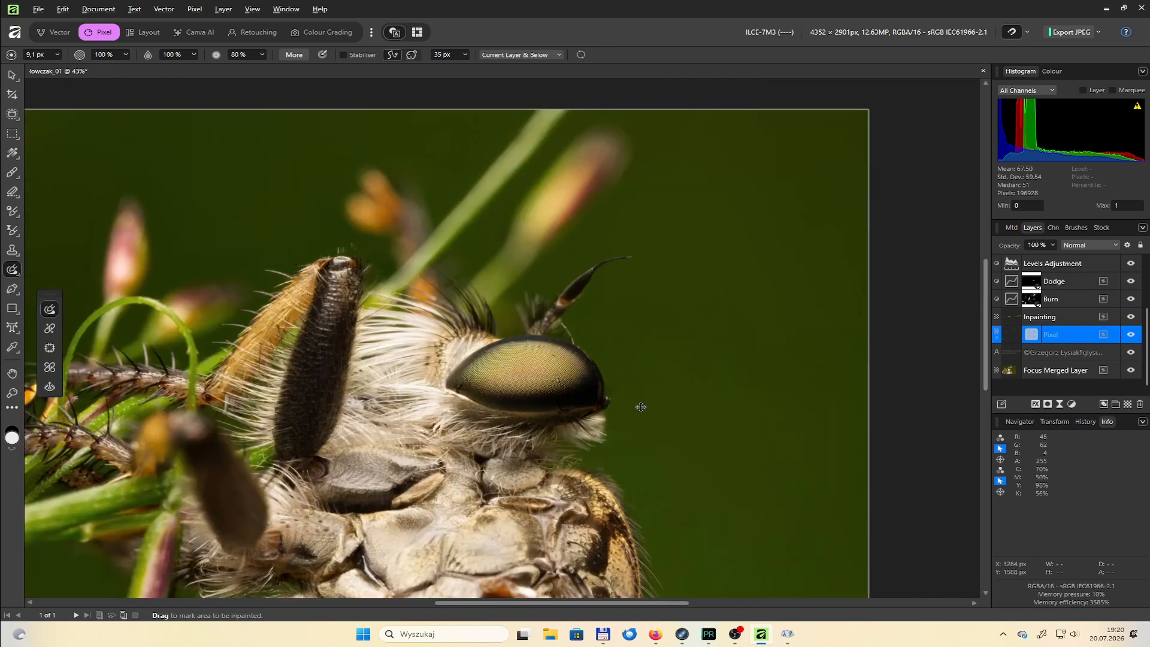
Darken the bright highlights on the small tip in front of the eye by painting on the Burn layer with a small 20 % opacity brush
{"action": "left_click", "coordinate": [1052, 299]}
{"action": "key", "text": "b"}
{"action": "key", "text": "bracketleft"}
{"action": "key", "text": "bracketleft"}
{"action": "key", "text": "bracketleft"}
{"action": "key", "text": "bracketleft"}
{"action": "key", "text": "bracketleft"}
{"action": "key", "text": "bracketleft"}
{"action": "left_click_drag", "start_coordinate": [447, 281], "coordinate": [448, 297]}
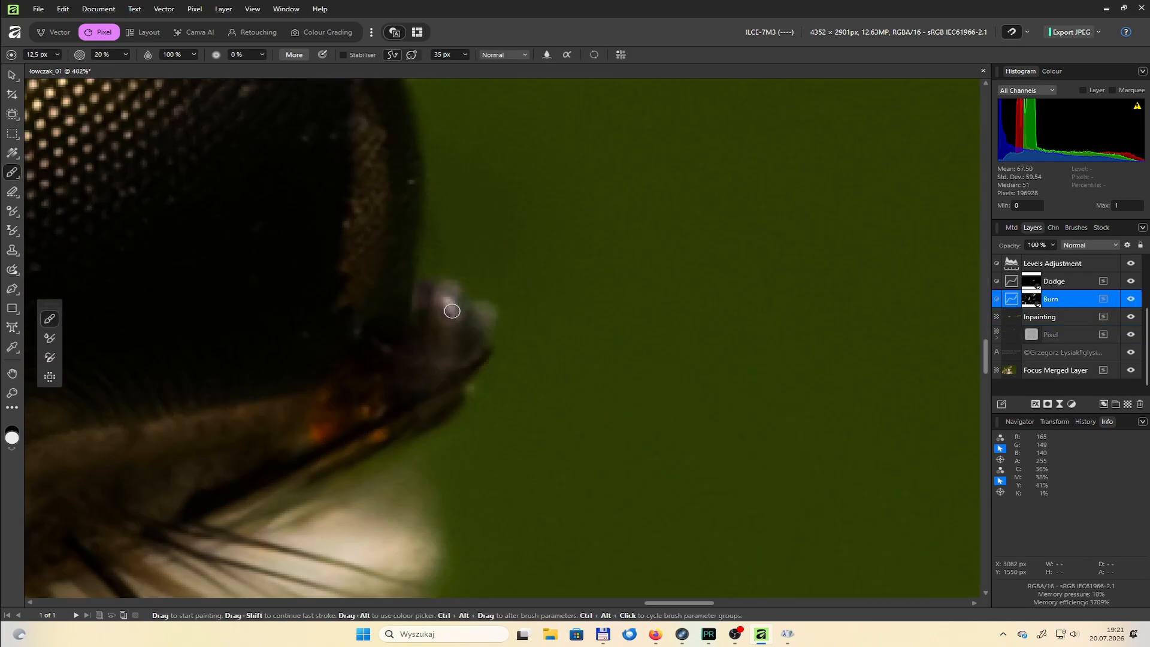
{"action": "scroll", "coordinate": [494, 416], "scroll_direction": "down", "scroll_amount": 13}
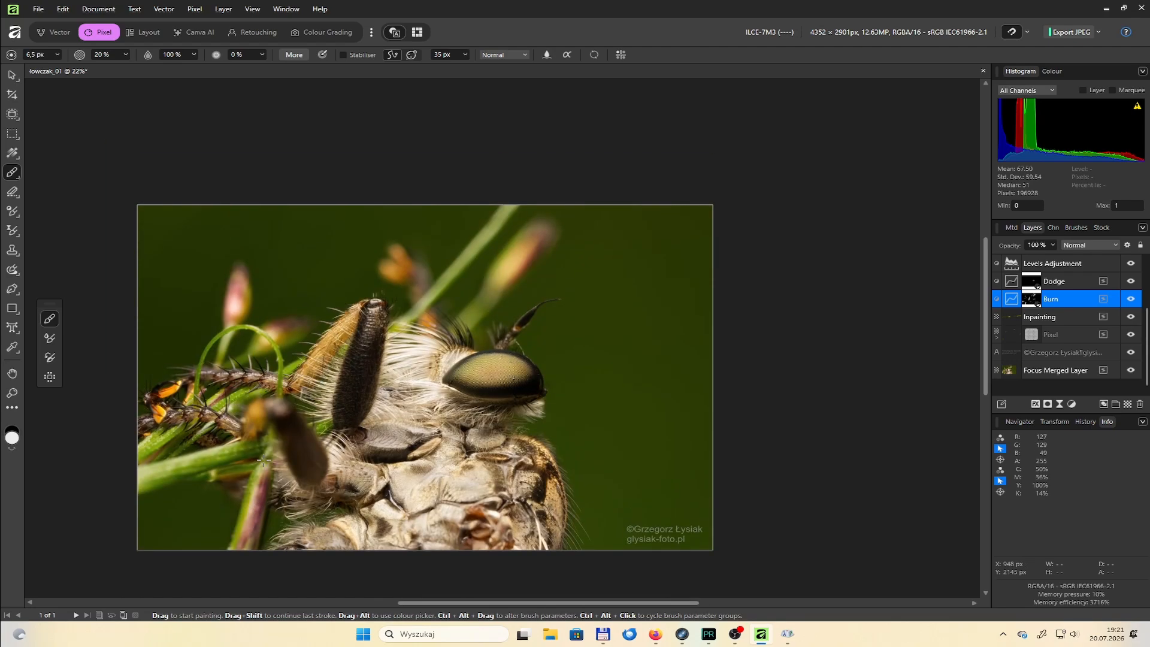
{"action": "scroll", "coordinate": [335, 362], "scroll_direction": "up", "scroll_amount": 8}
{"action": "scroll", "coordinate": [291, 340], "scroll_direction": "down", "scroll_amount": 8}
{"action": "scroll", "coordinate": [291, 340], "scroll_direction": "up", "scroll_amount": 1}
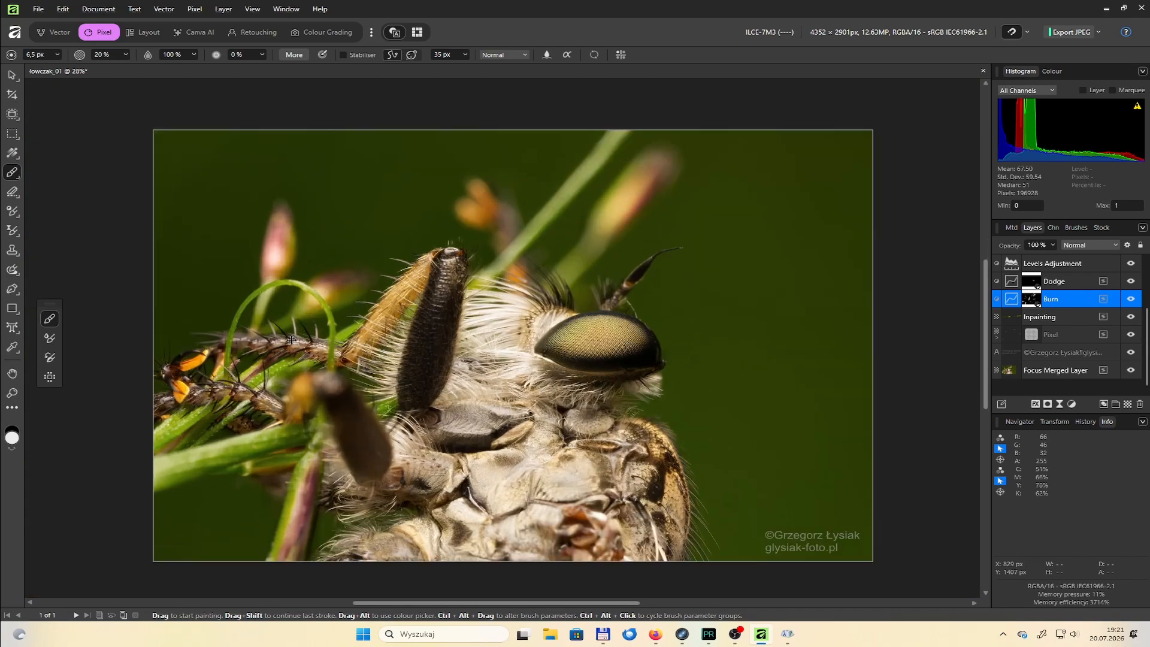